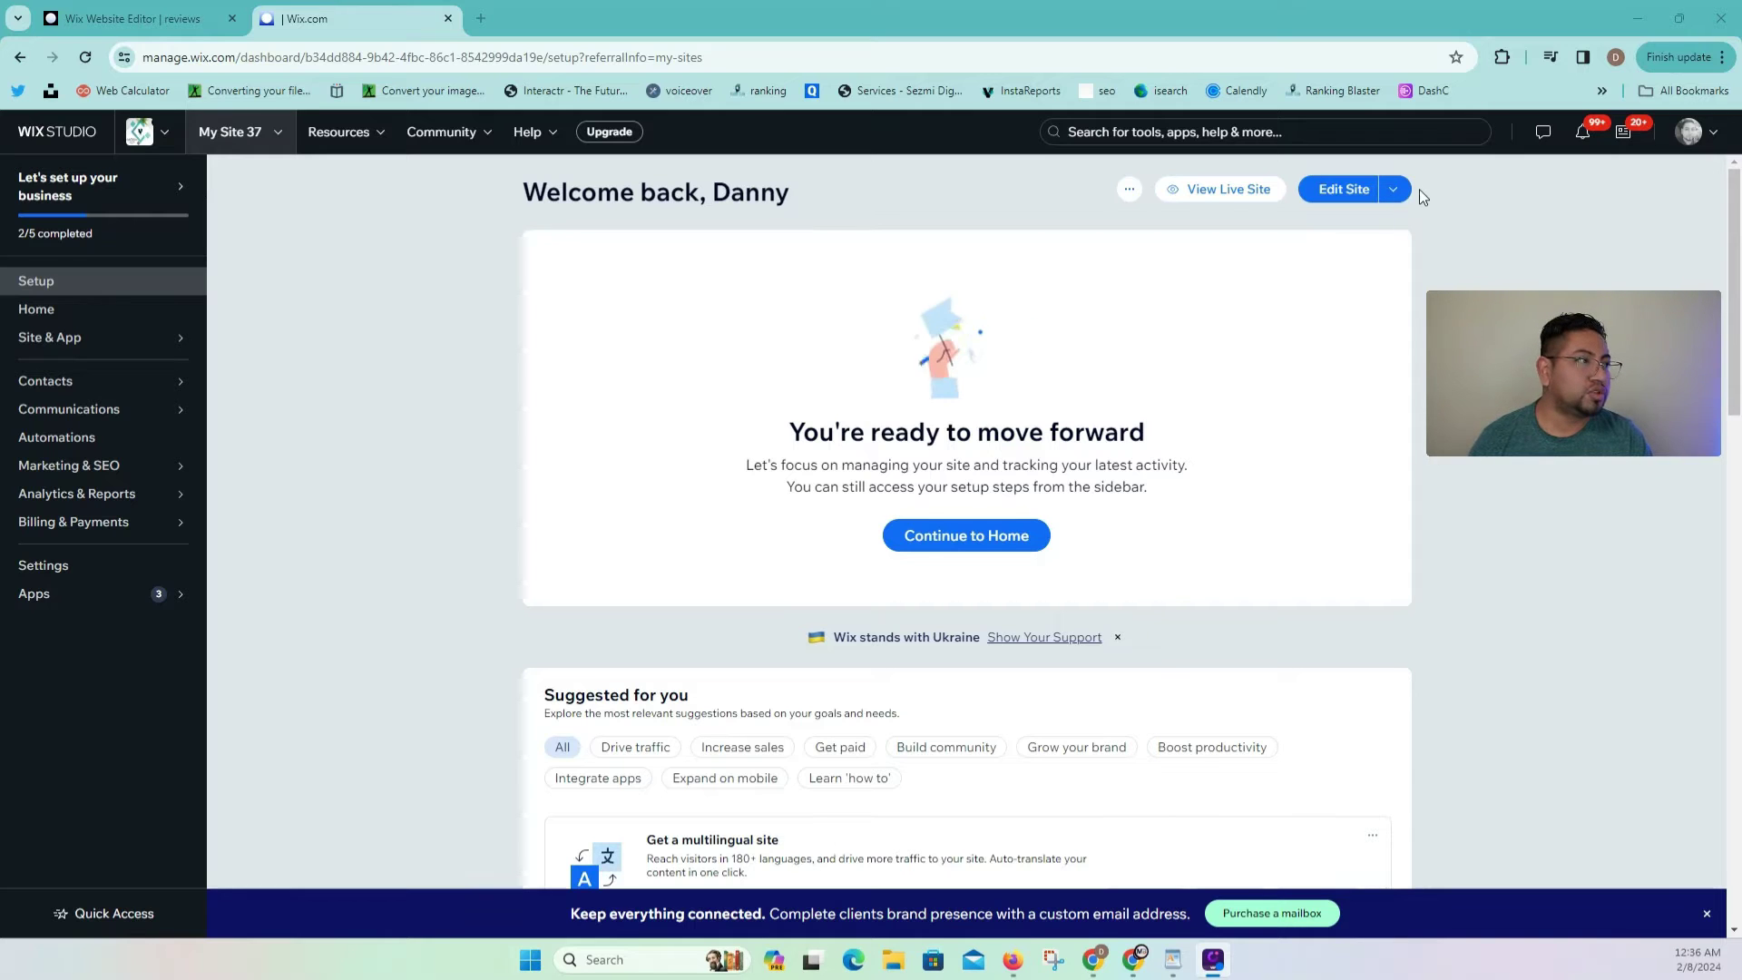
# Step: Open My Site 37 in the editor using Edit Site's Full Mode (Default)
pyautogui.click(1393, 189)
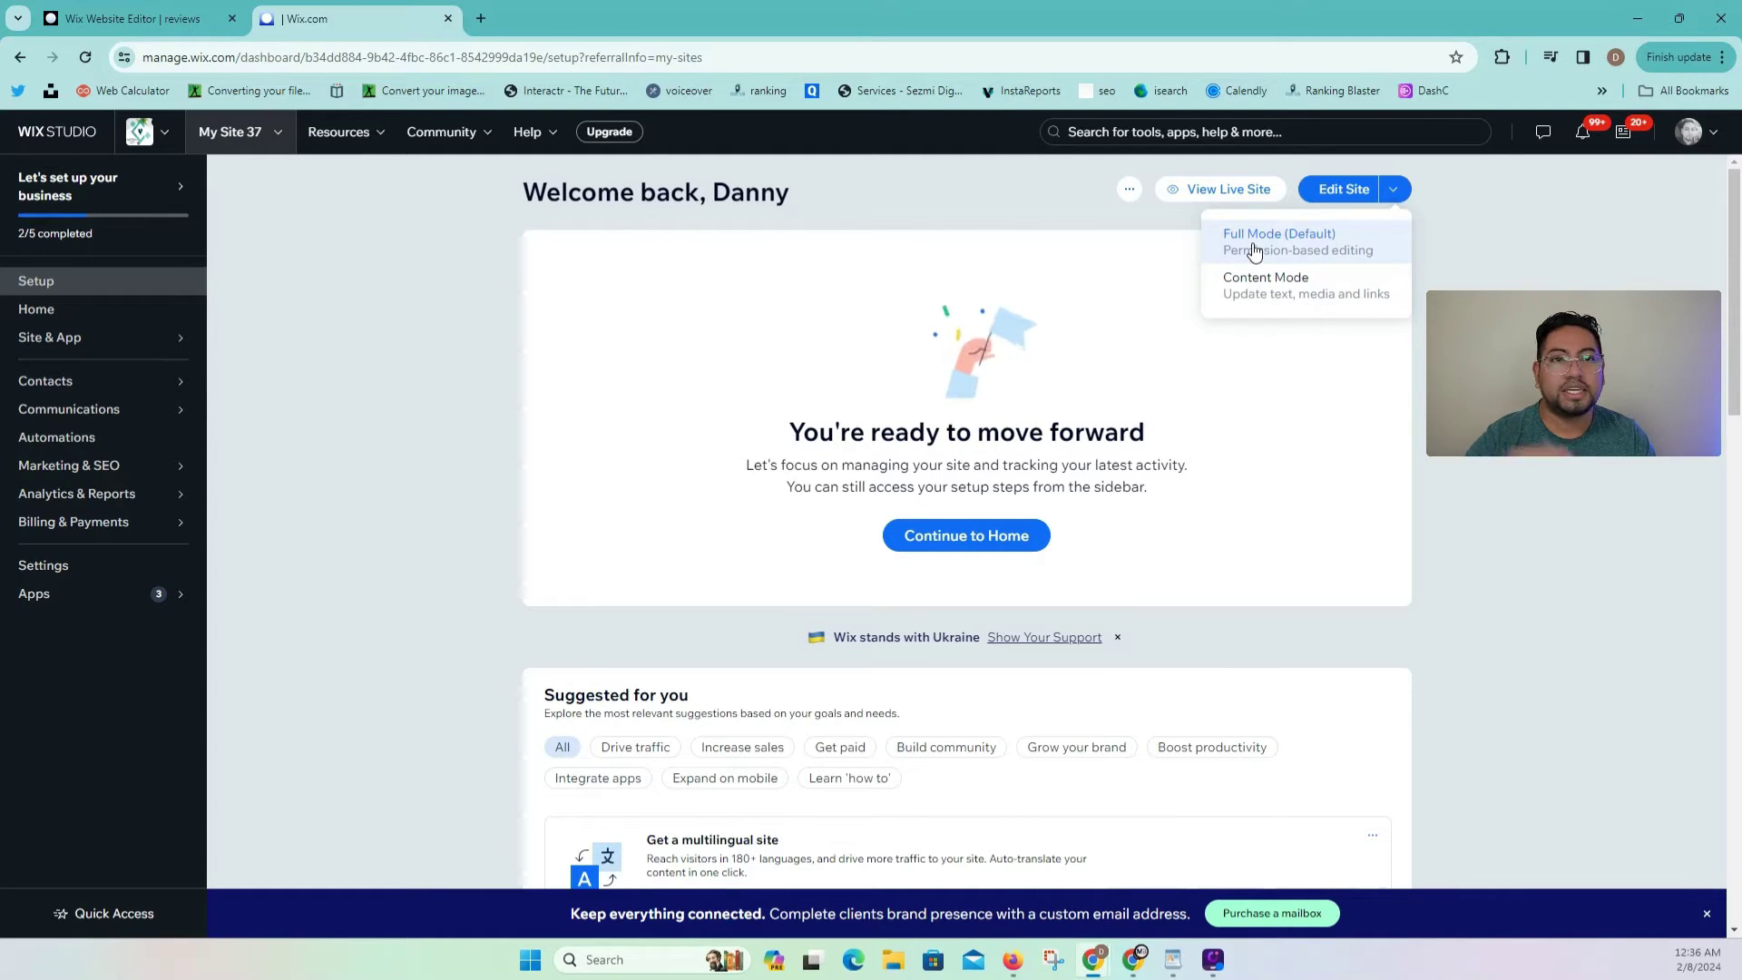
pyautogui.click(1352, 243)
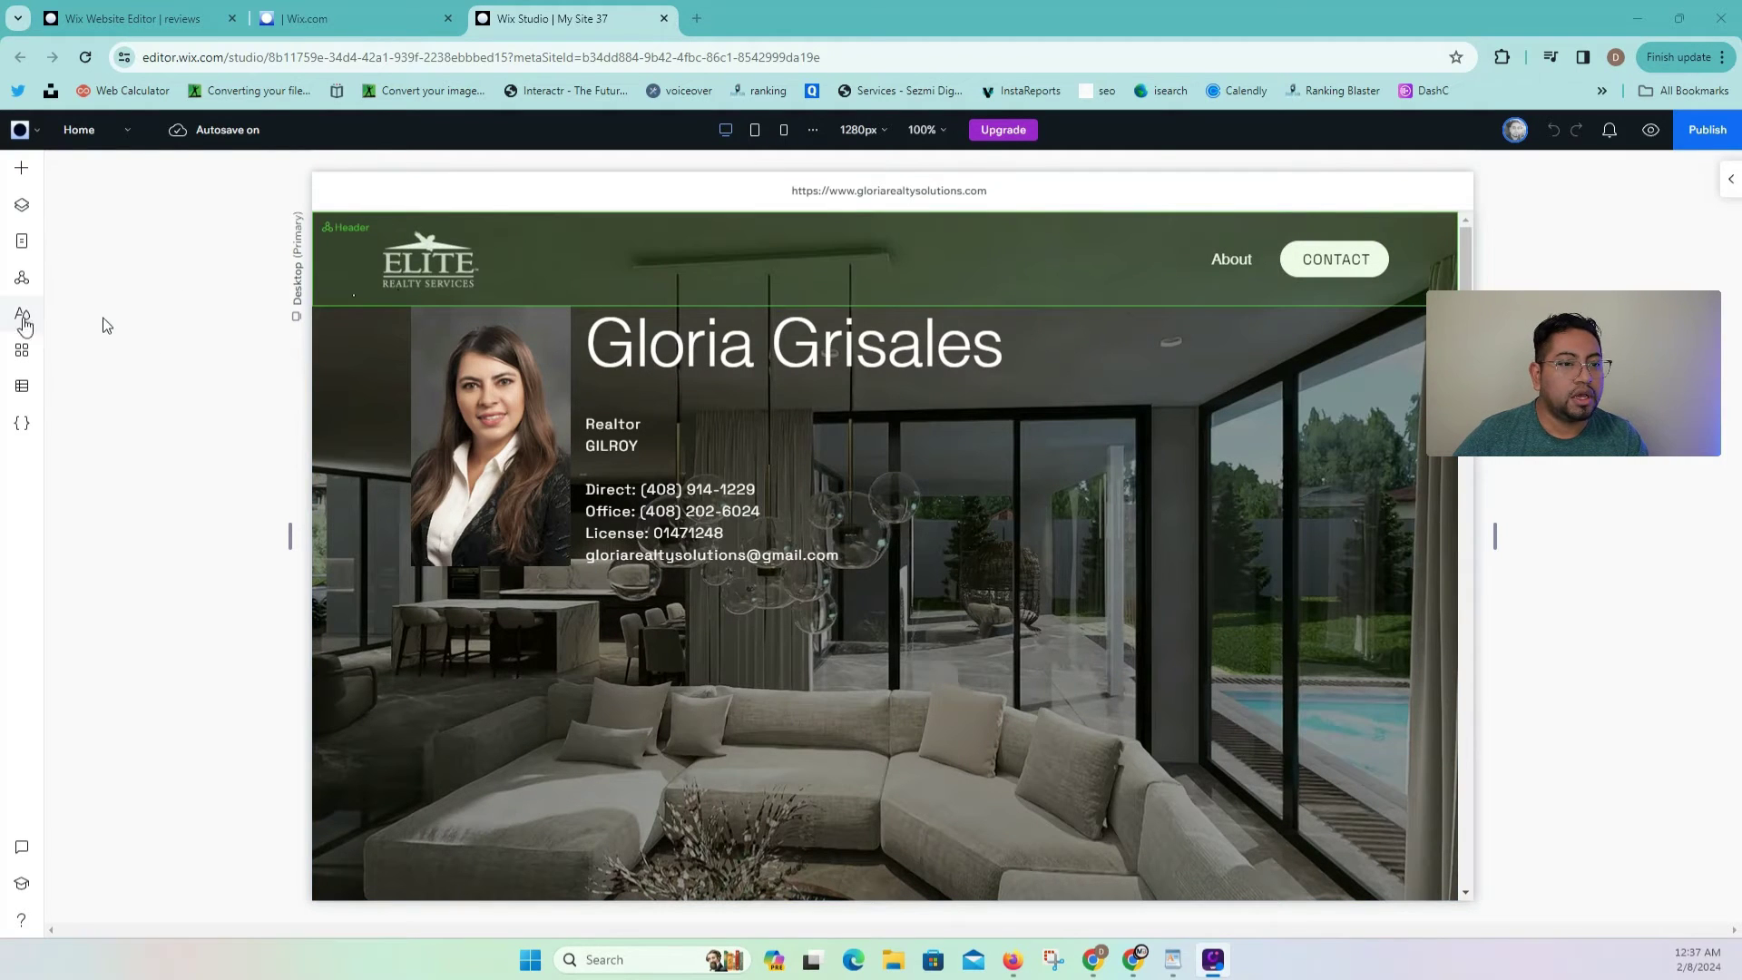
# Step: Search the App Market for 'google reviews pro' and open the Google Reviews PRO app page
pyautogui.click(22, 352)
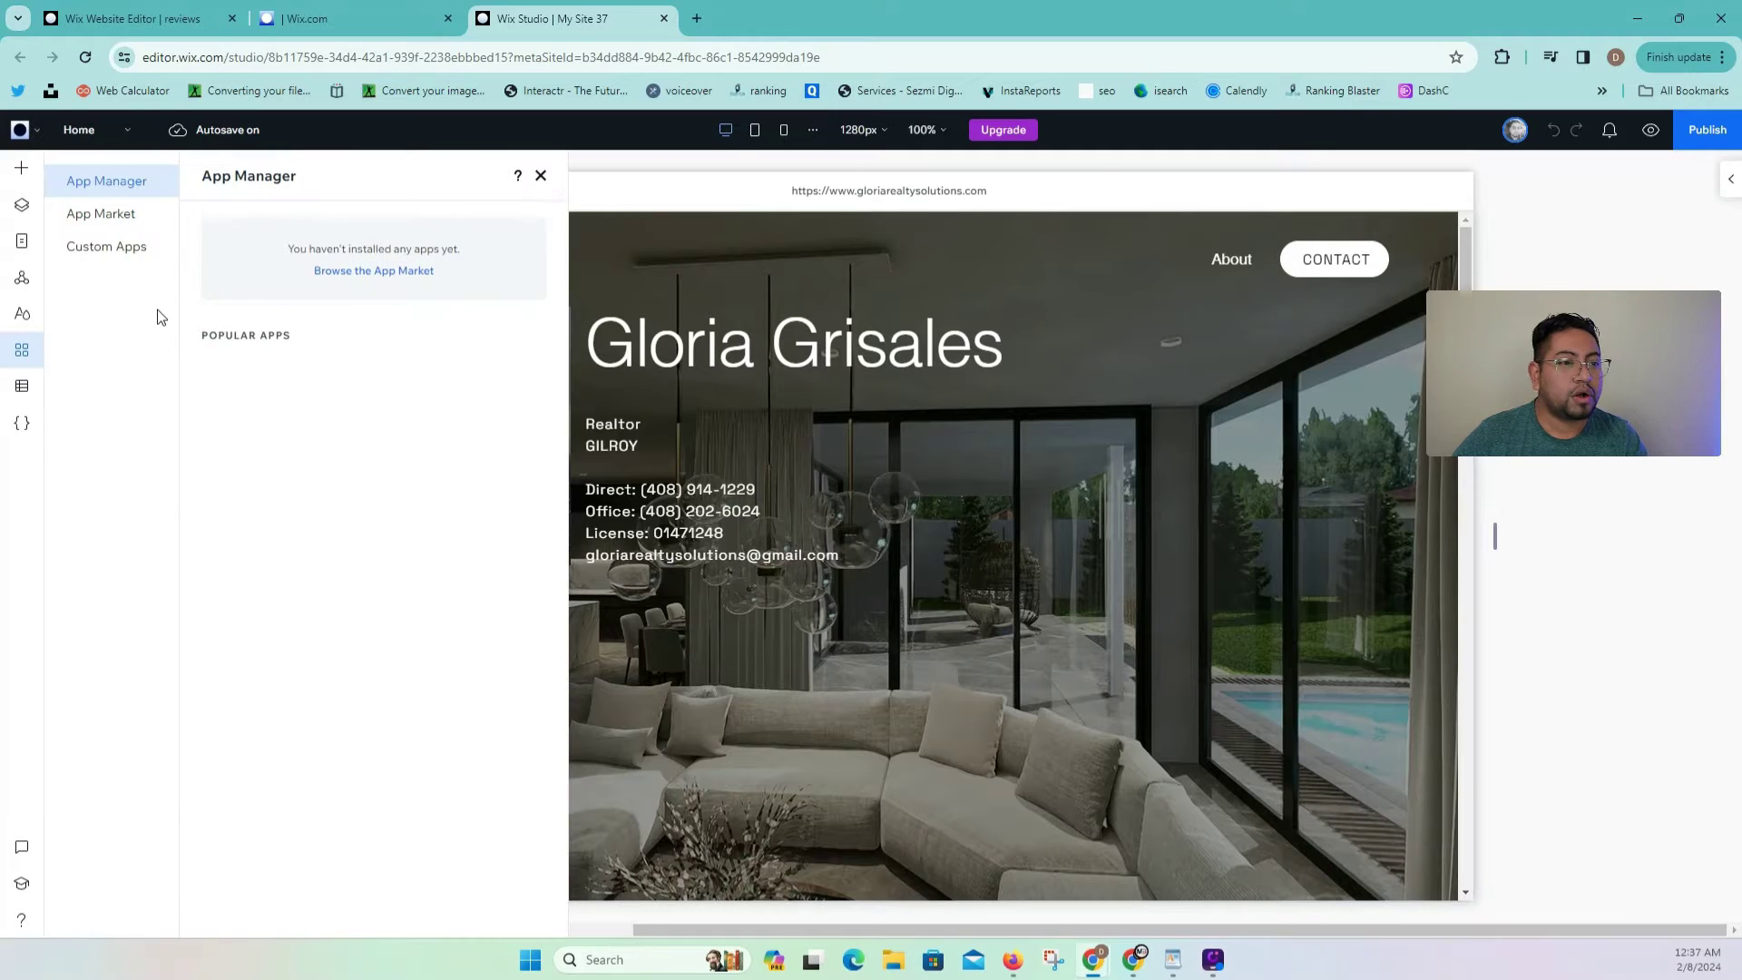
pyautogui.click(372, 274)
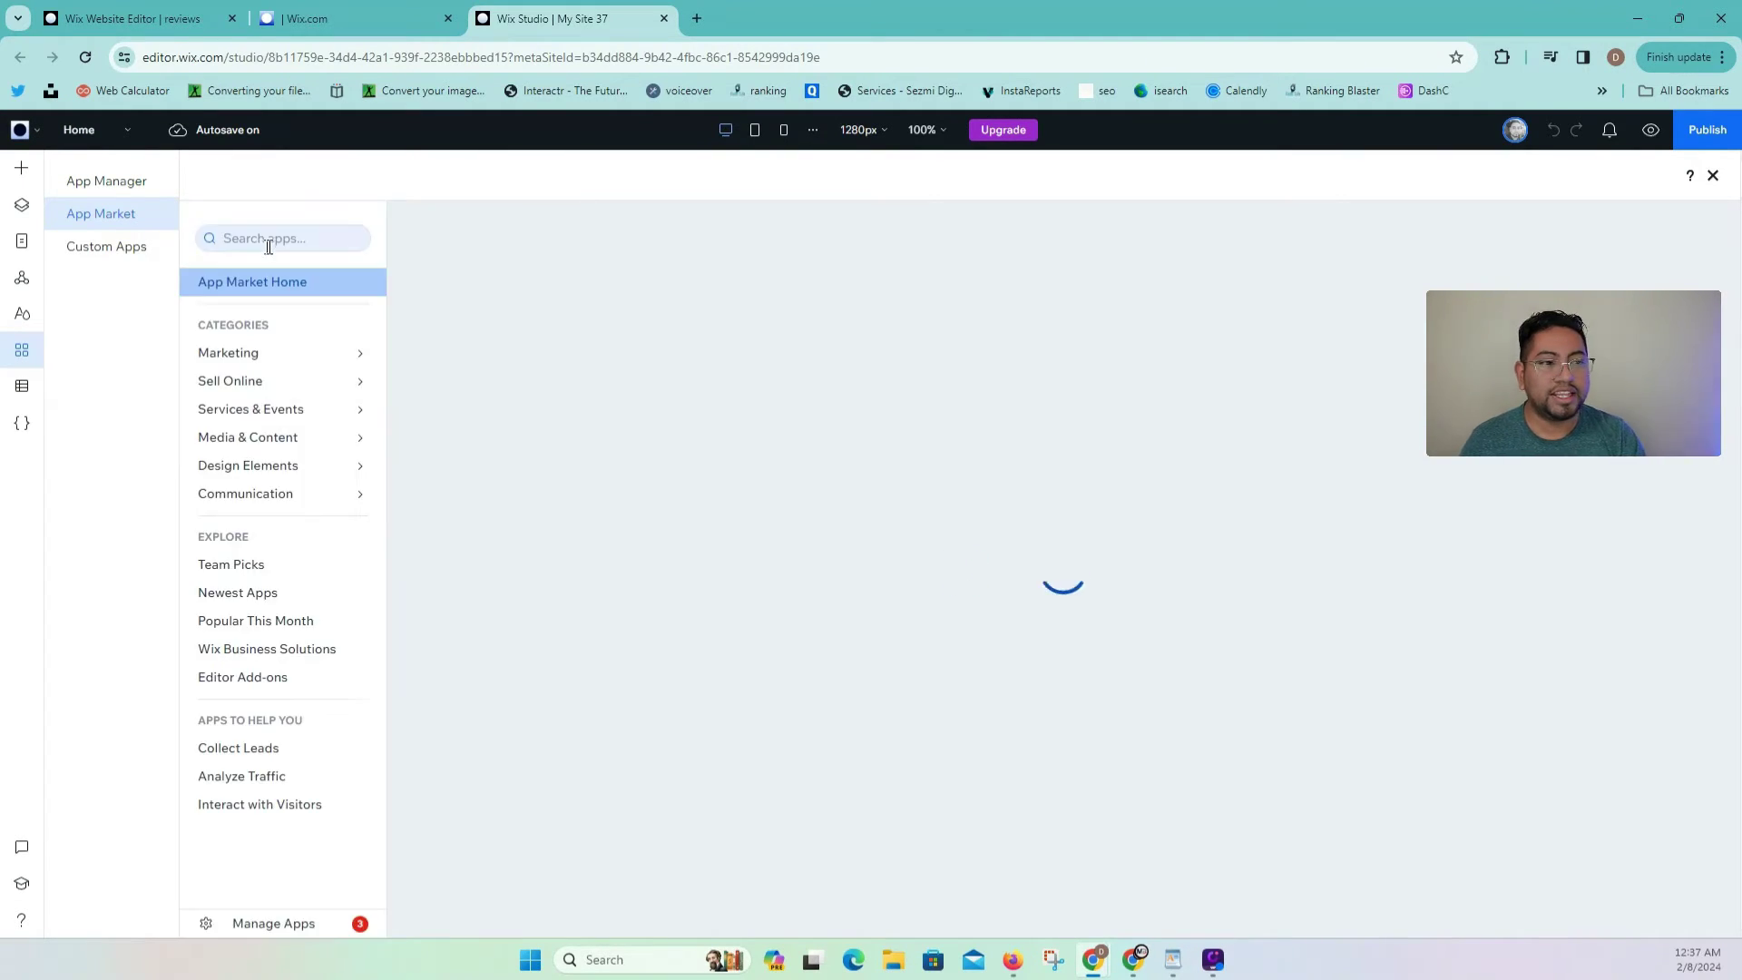
pyautogui.click(251, 245)
pyautogui.write('google reviews p')
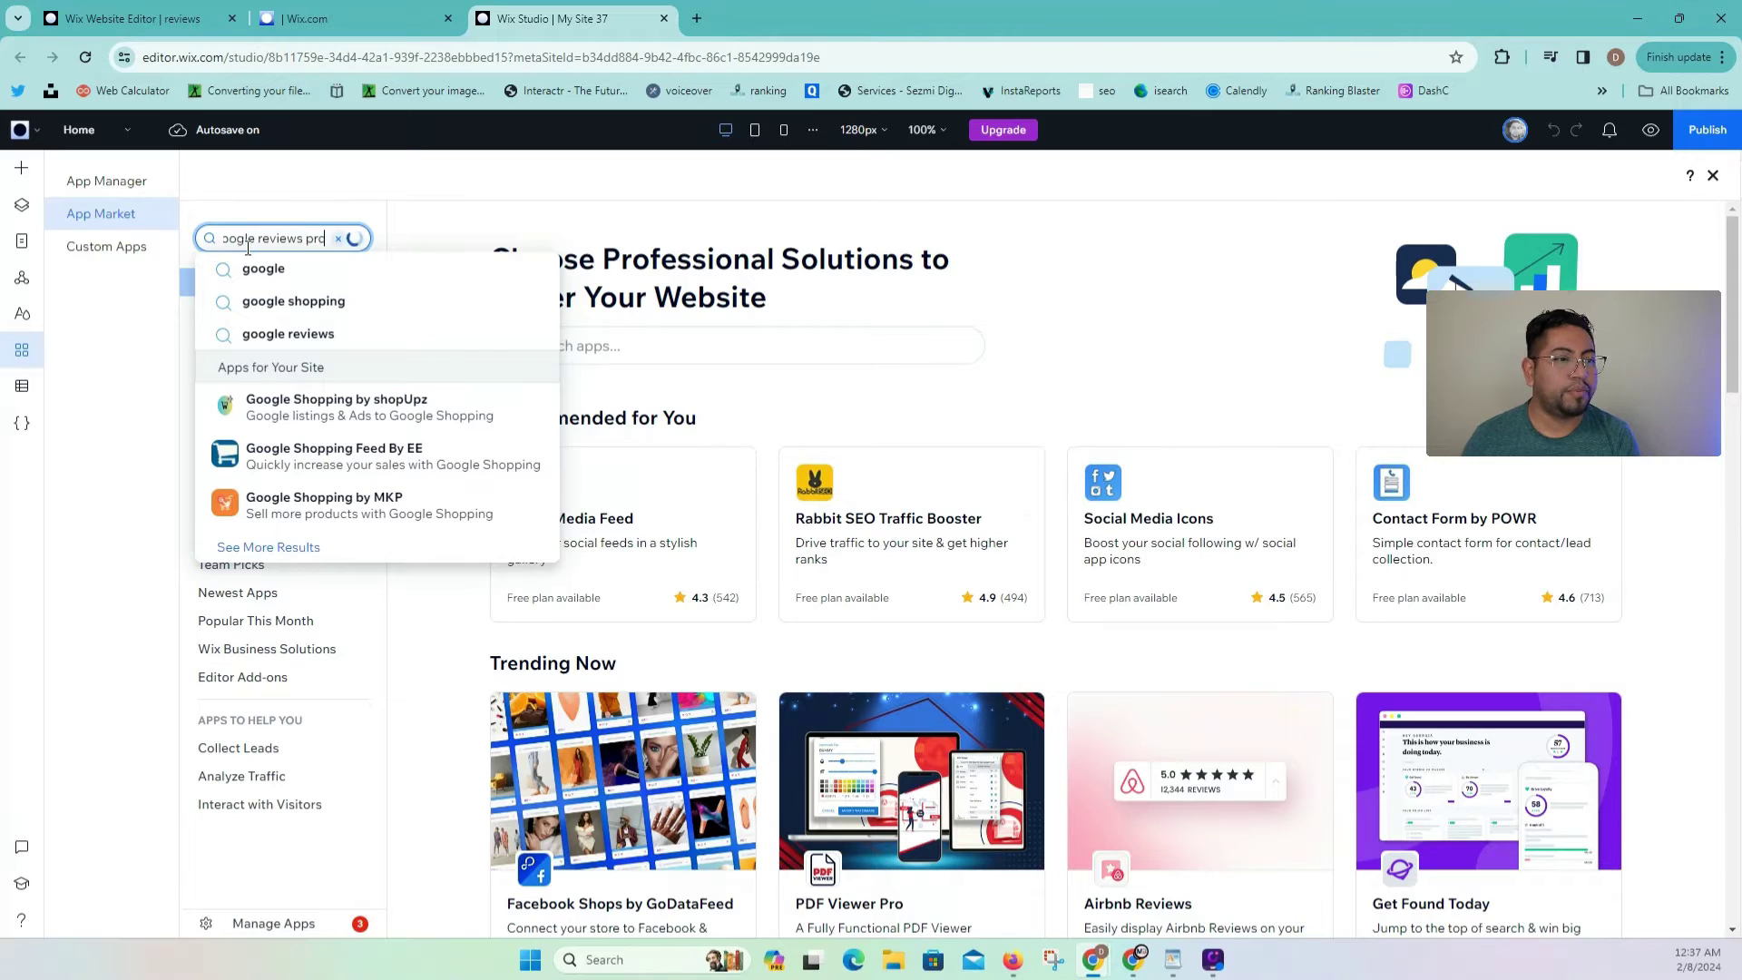
pyautogui.write('ro')
pyautogui.press('Return')
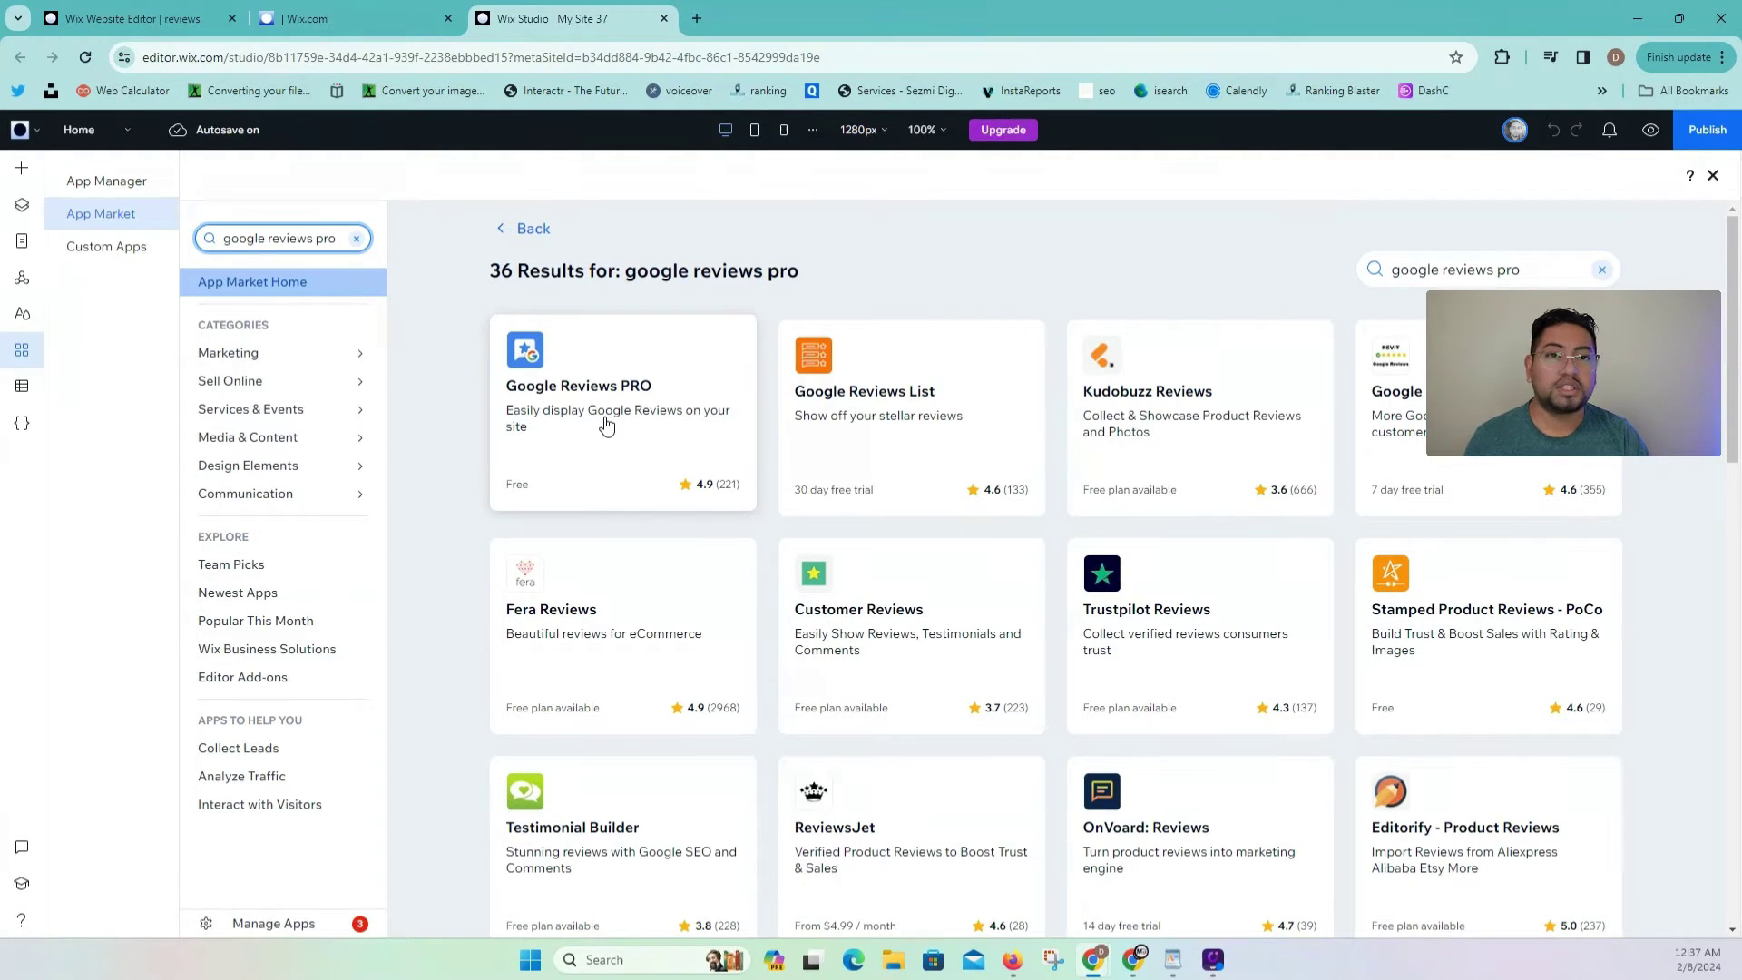
pyautogui.click(606, 426)
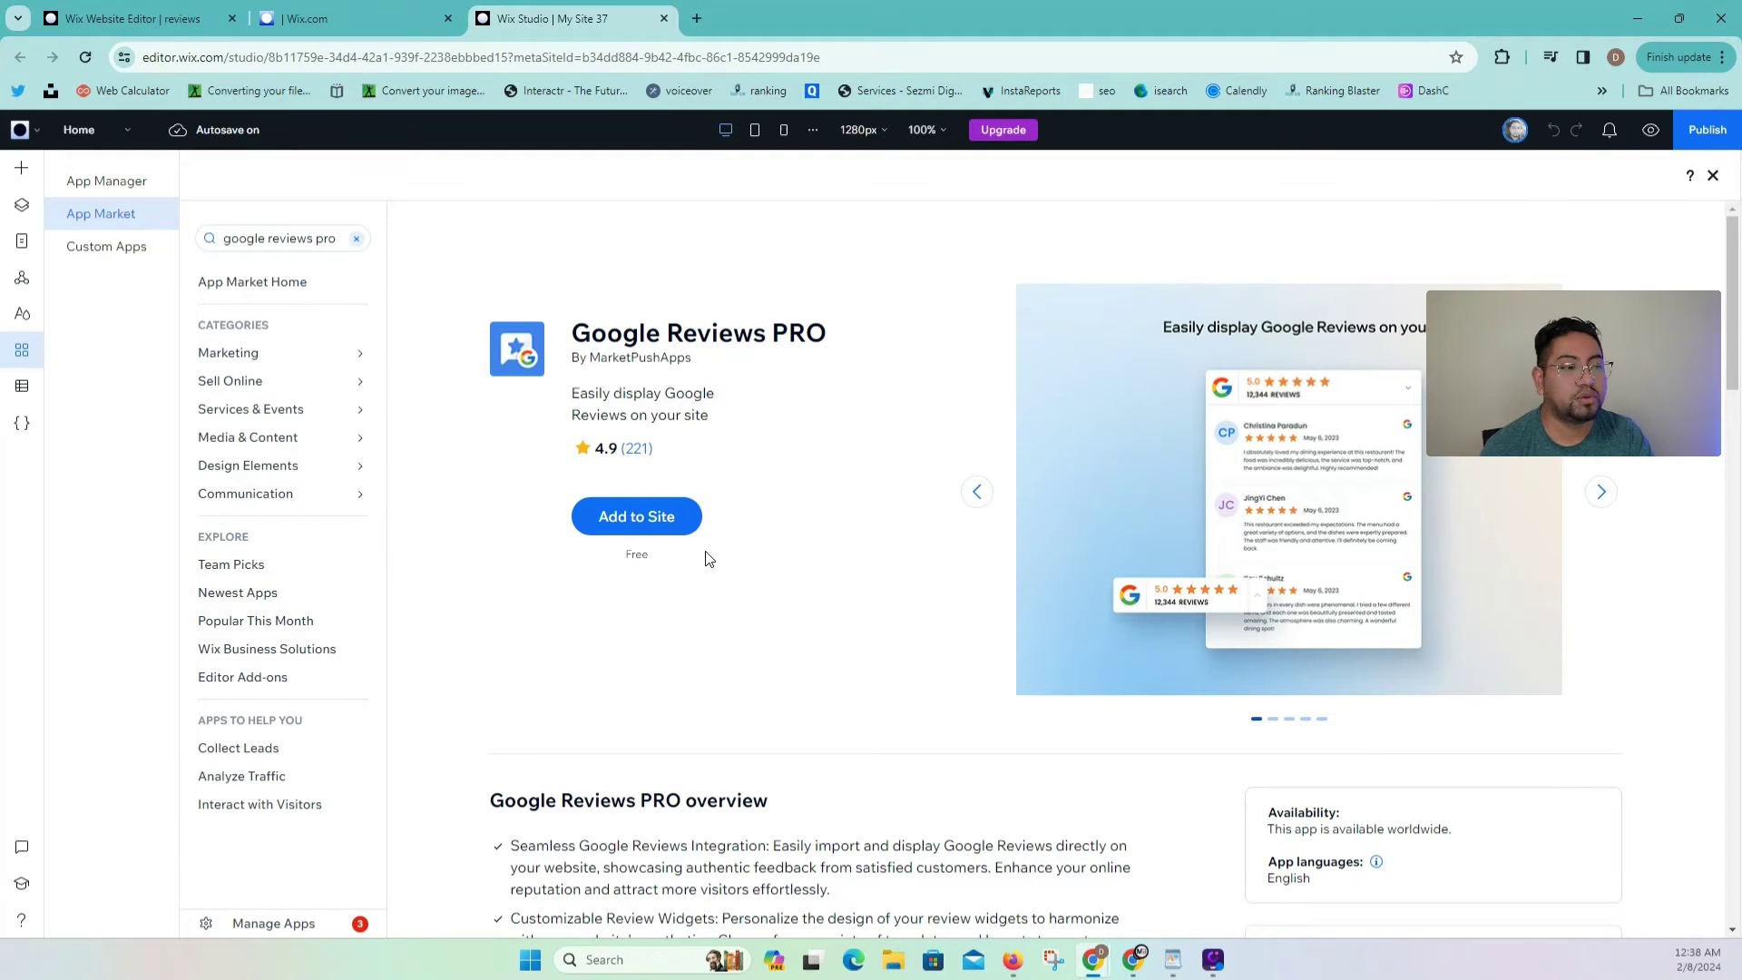
# Step: Add Google Reviews PRO to the site, agree to its permissions, and go to its dashboard
pyautogui.click(647, 525)
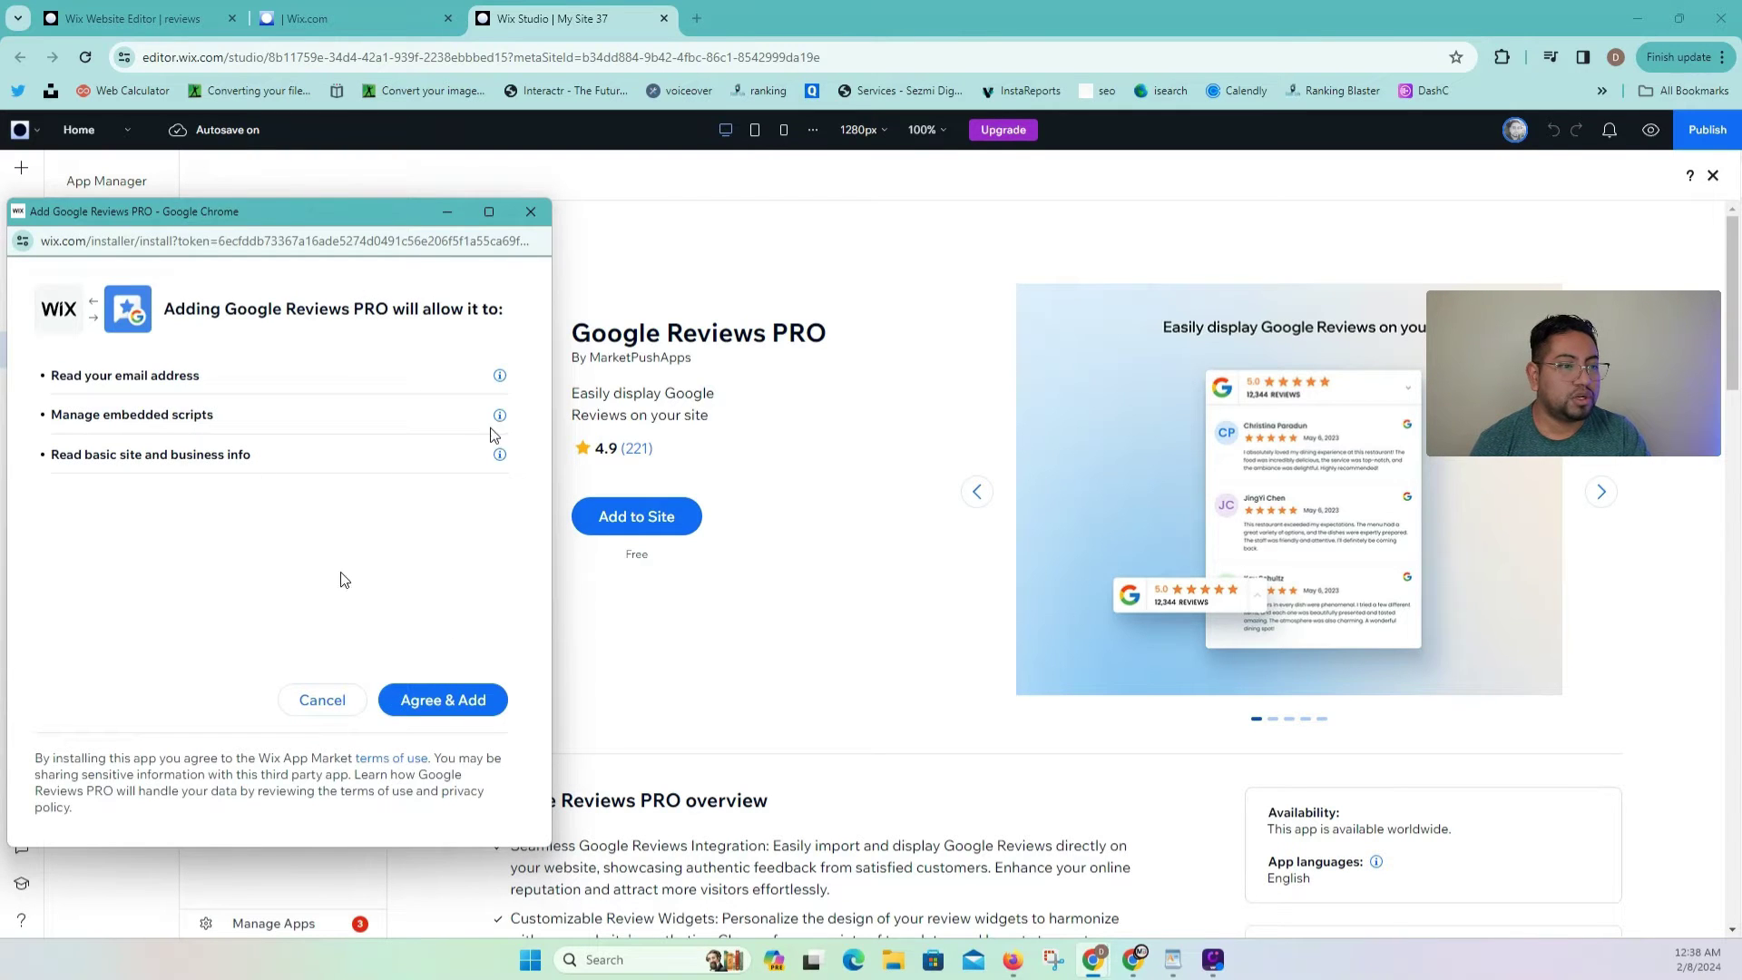
pyautogui.click(461, 701)
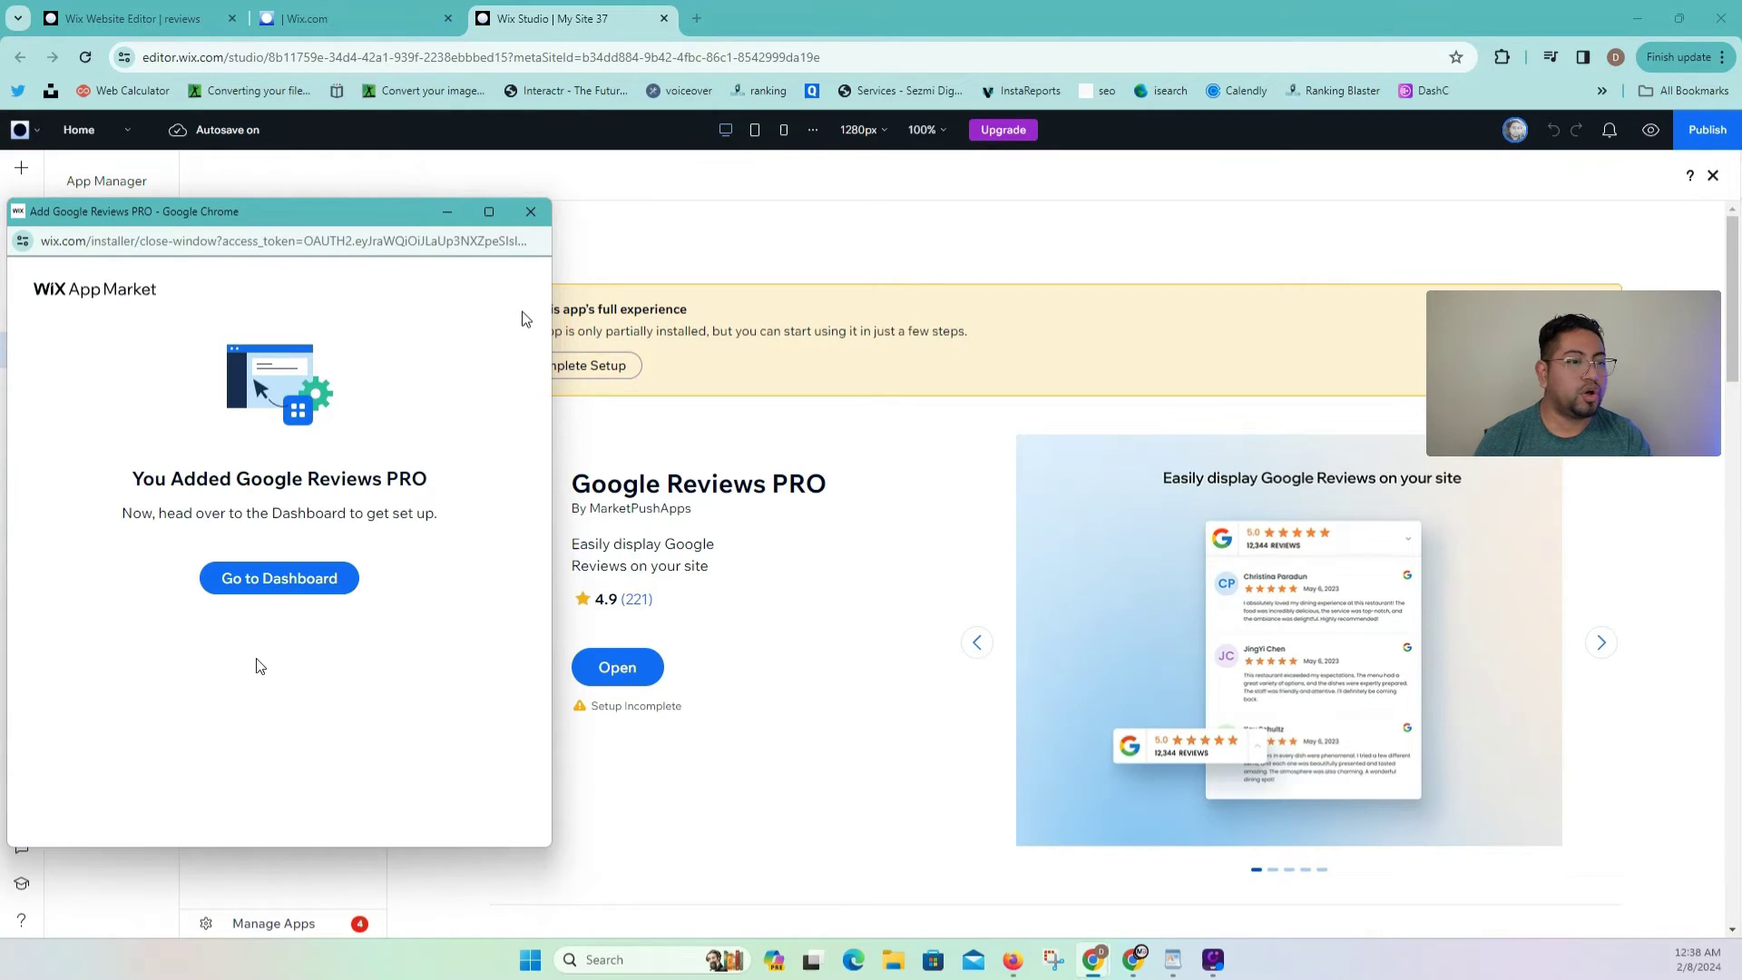
pyautogui.click(265, 585)
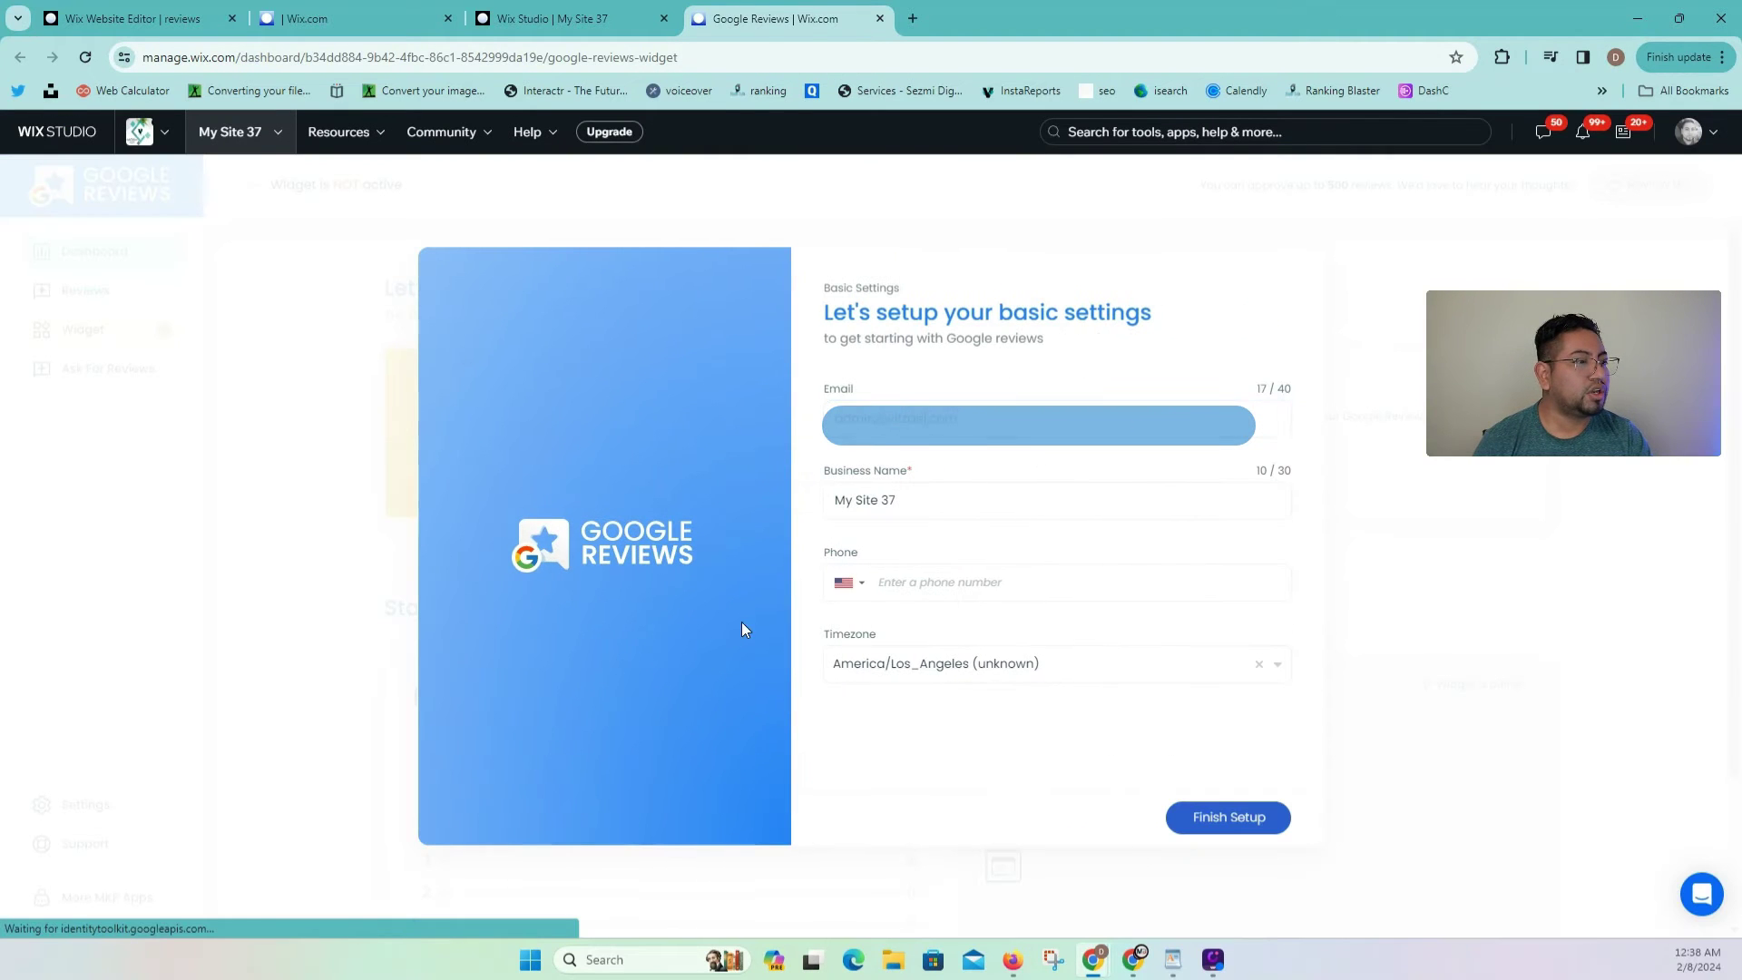
# Step: Replace the contact e-mail, enter the realtor's name as business name and the phone number, then finish setup
pyautogui.click(981, 408)
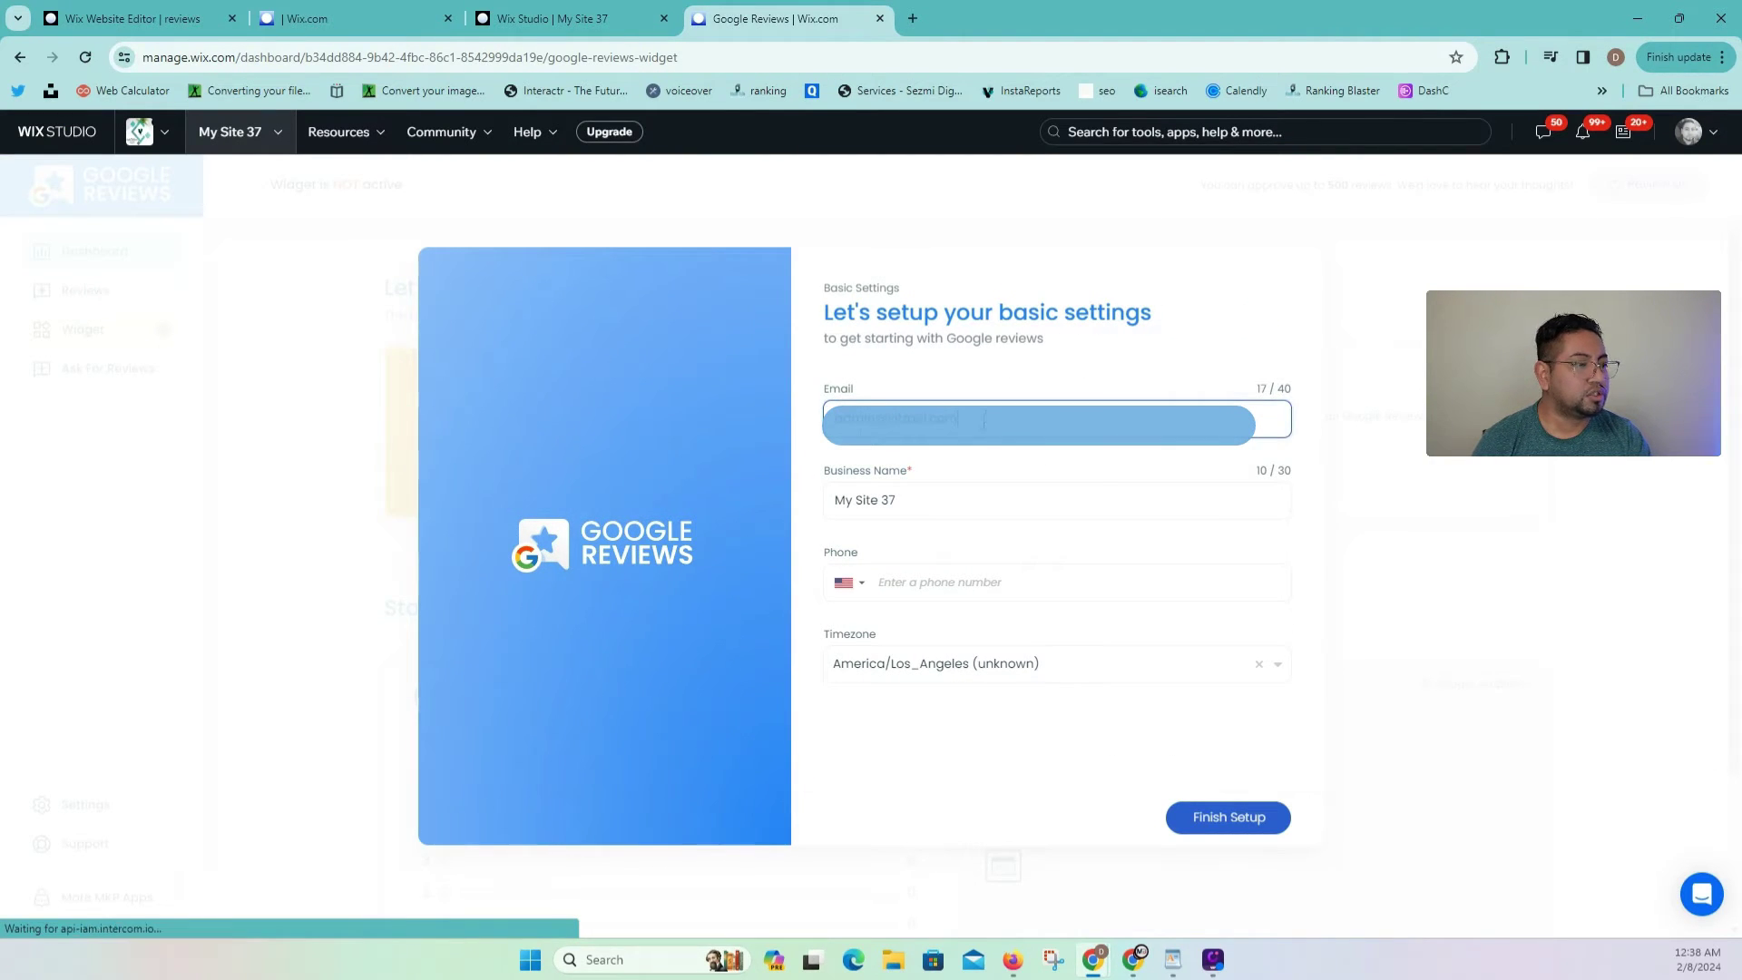
pyautogui.moveTo(986, 416); pyautogui.dragTo(802, 443)
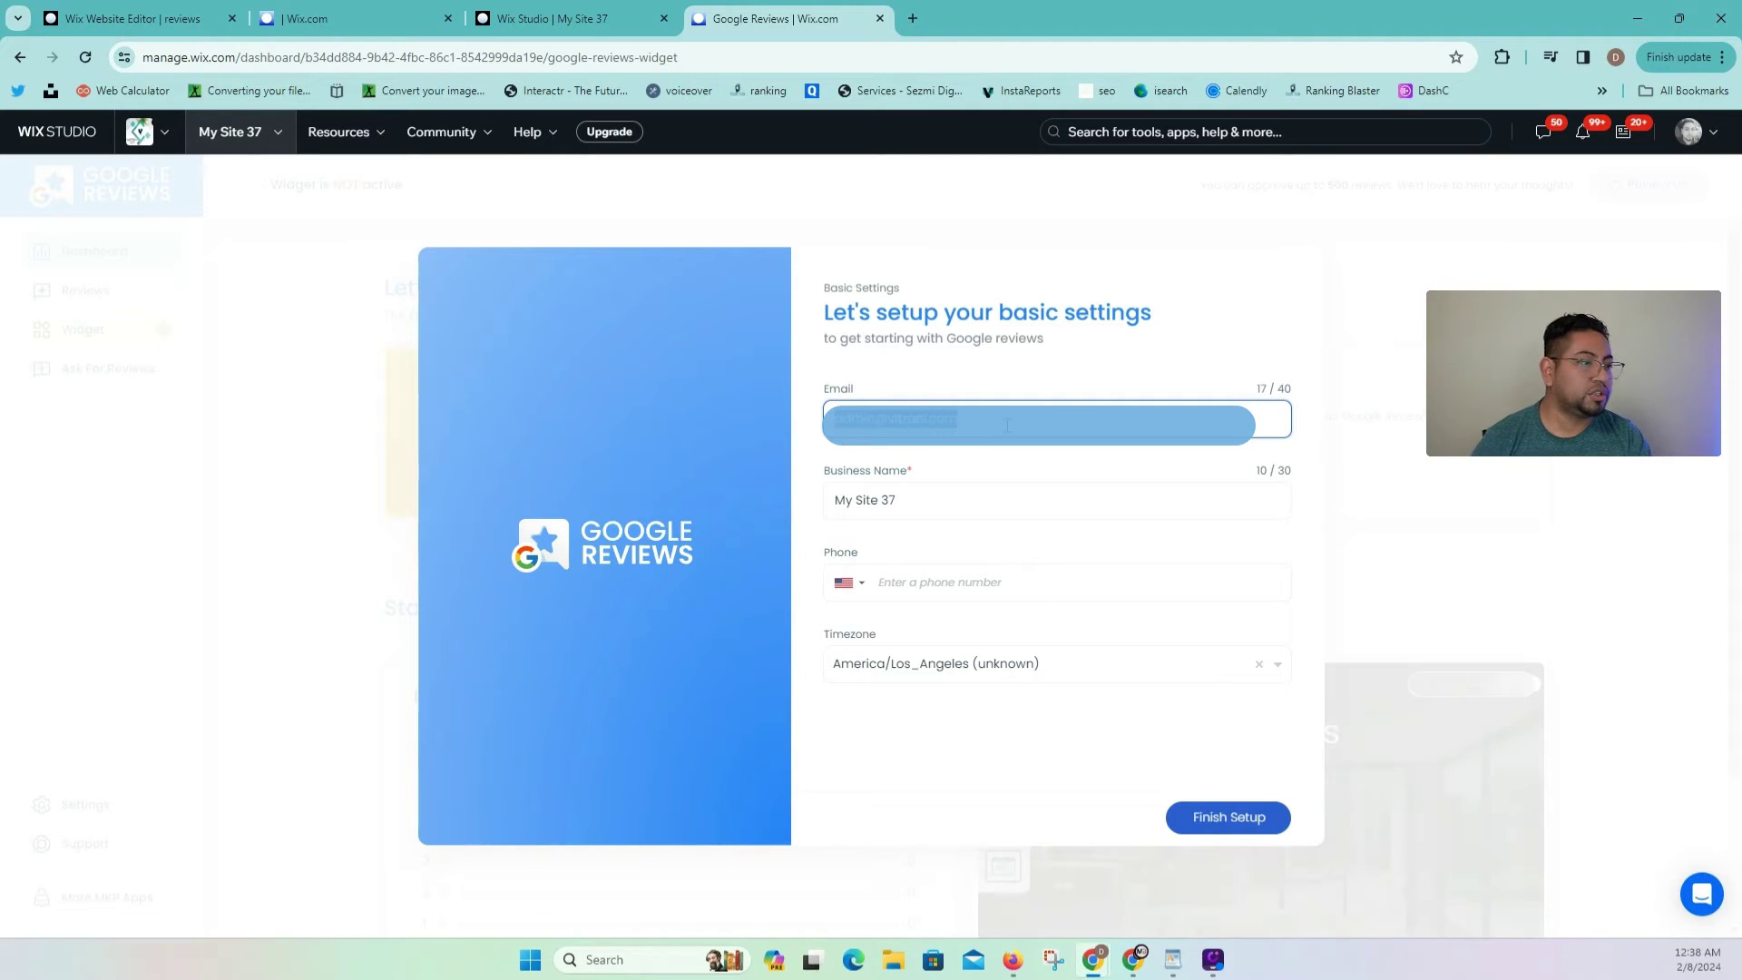
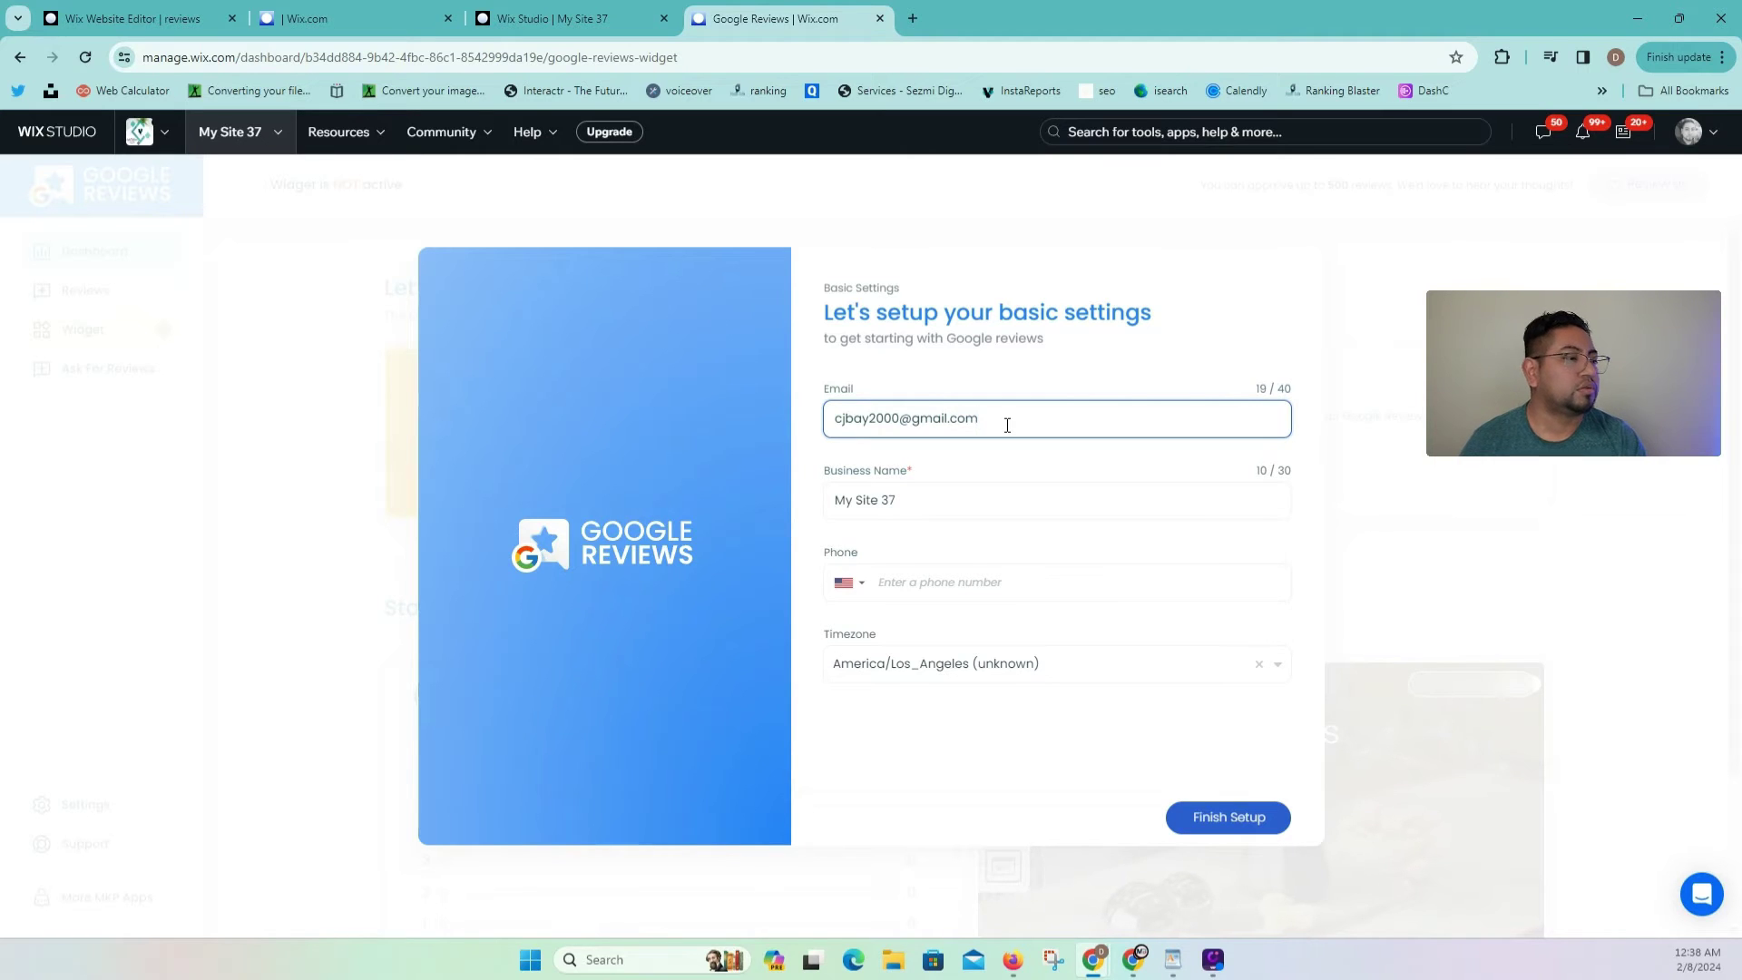
pyautogui.click(894, 500)
pyautogui.hotkey('ctrl', 'a')
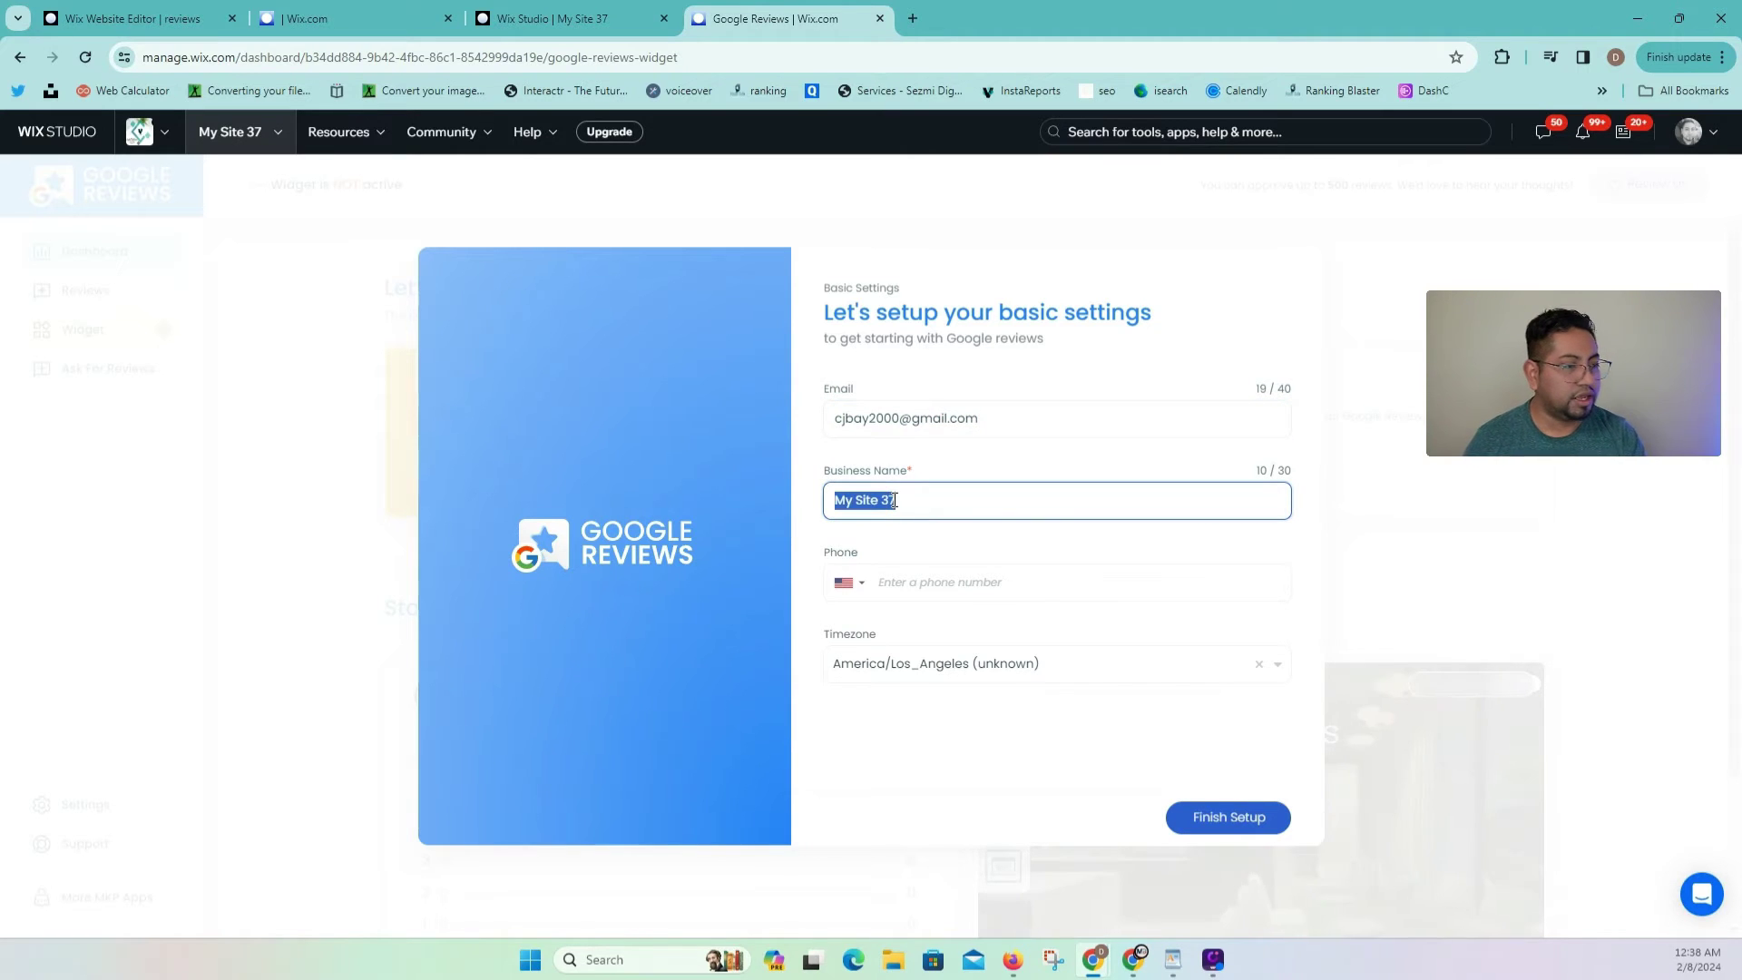
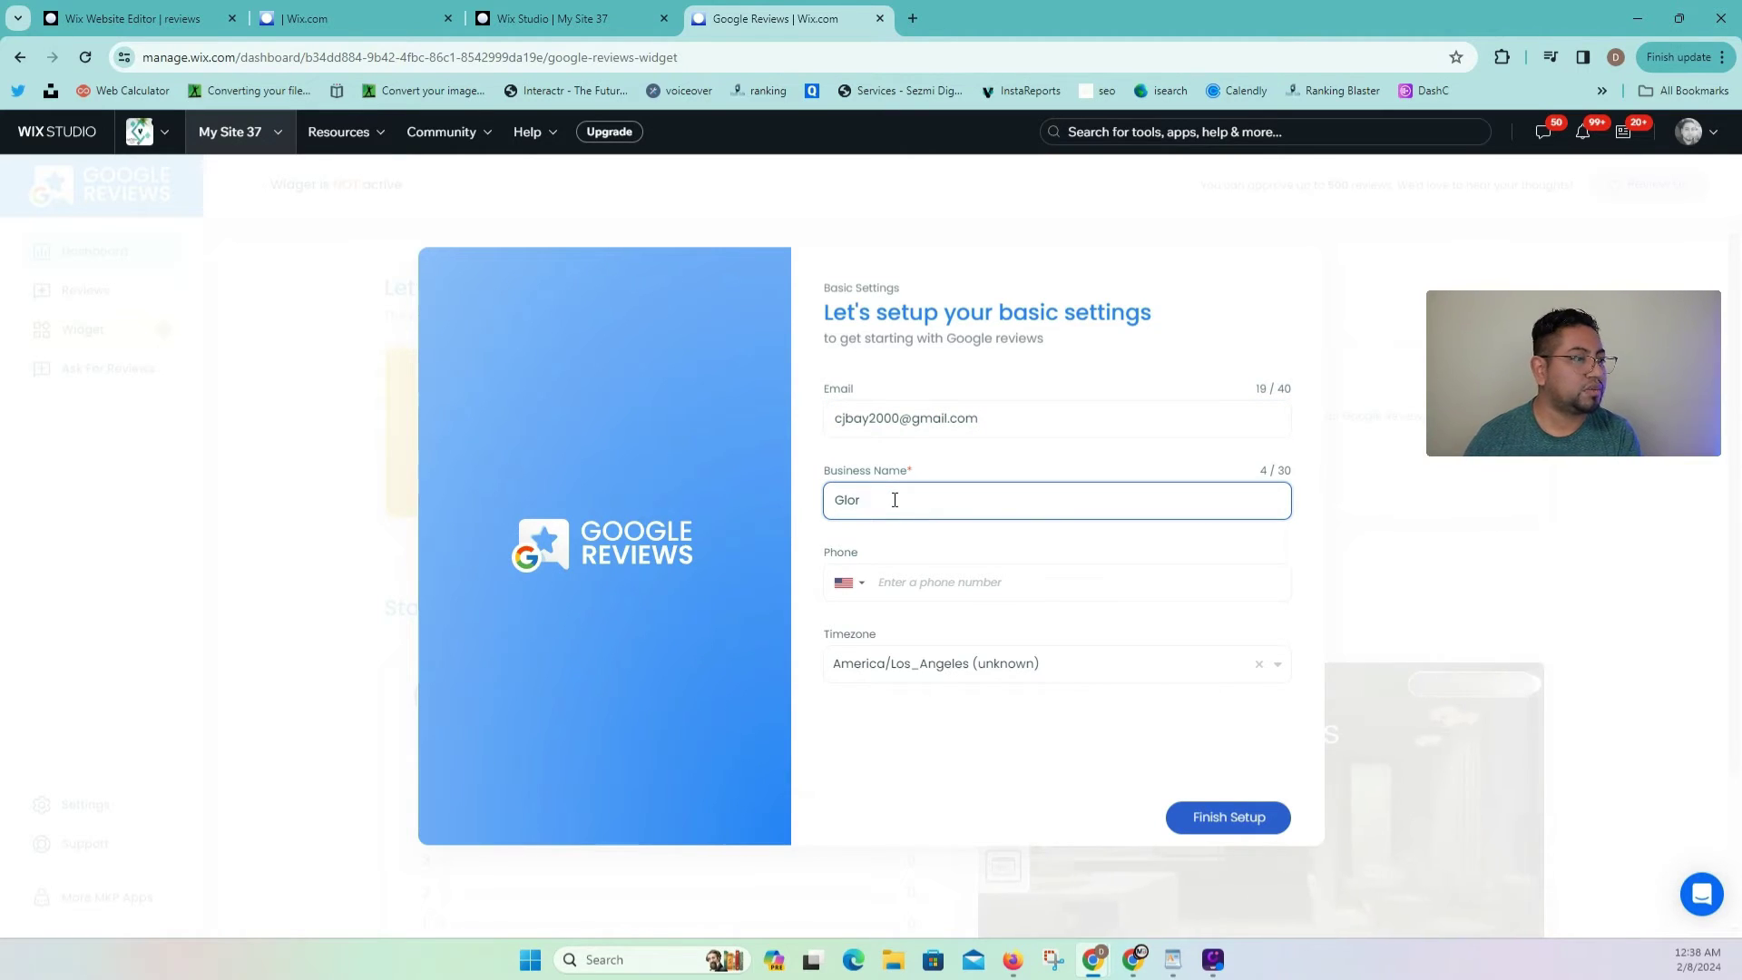
pyautogui.click(927, 582)
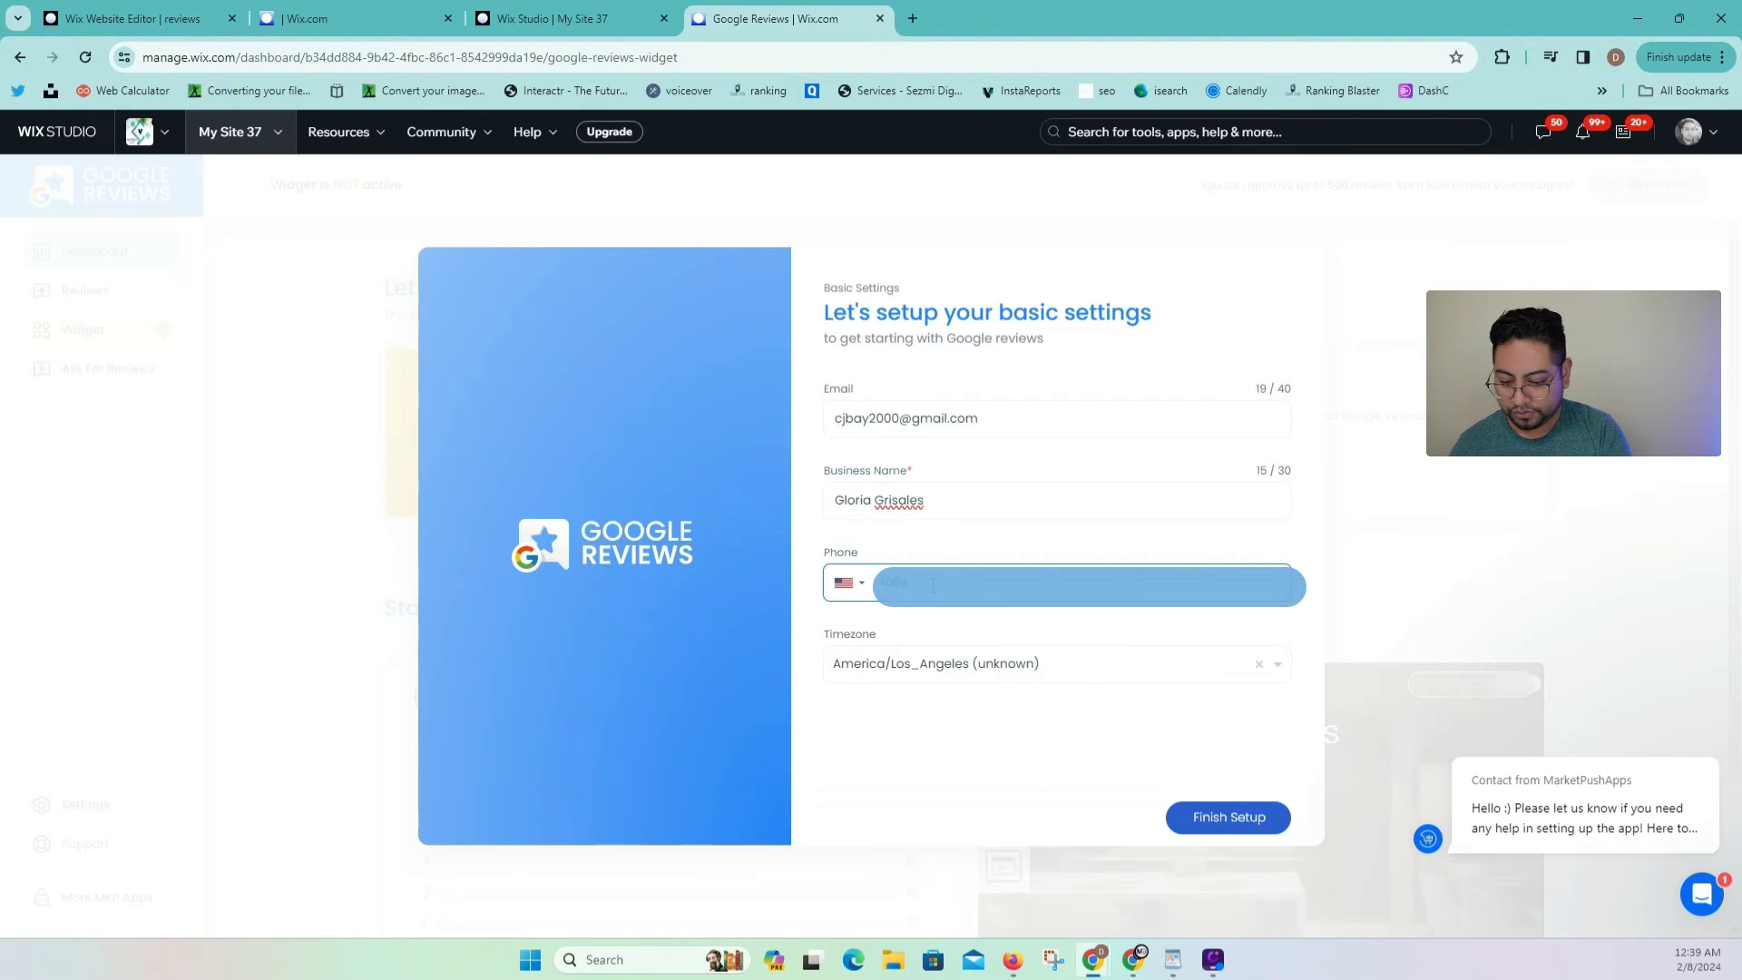
pyautogui.write('4')
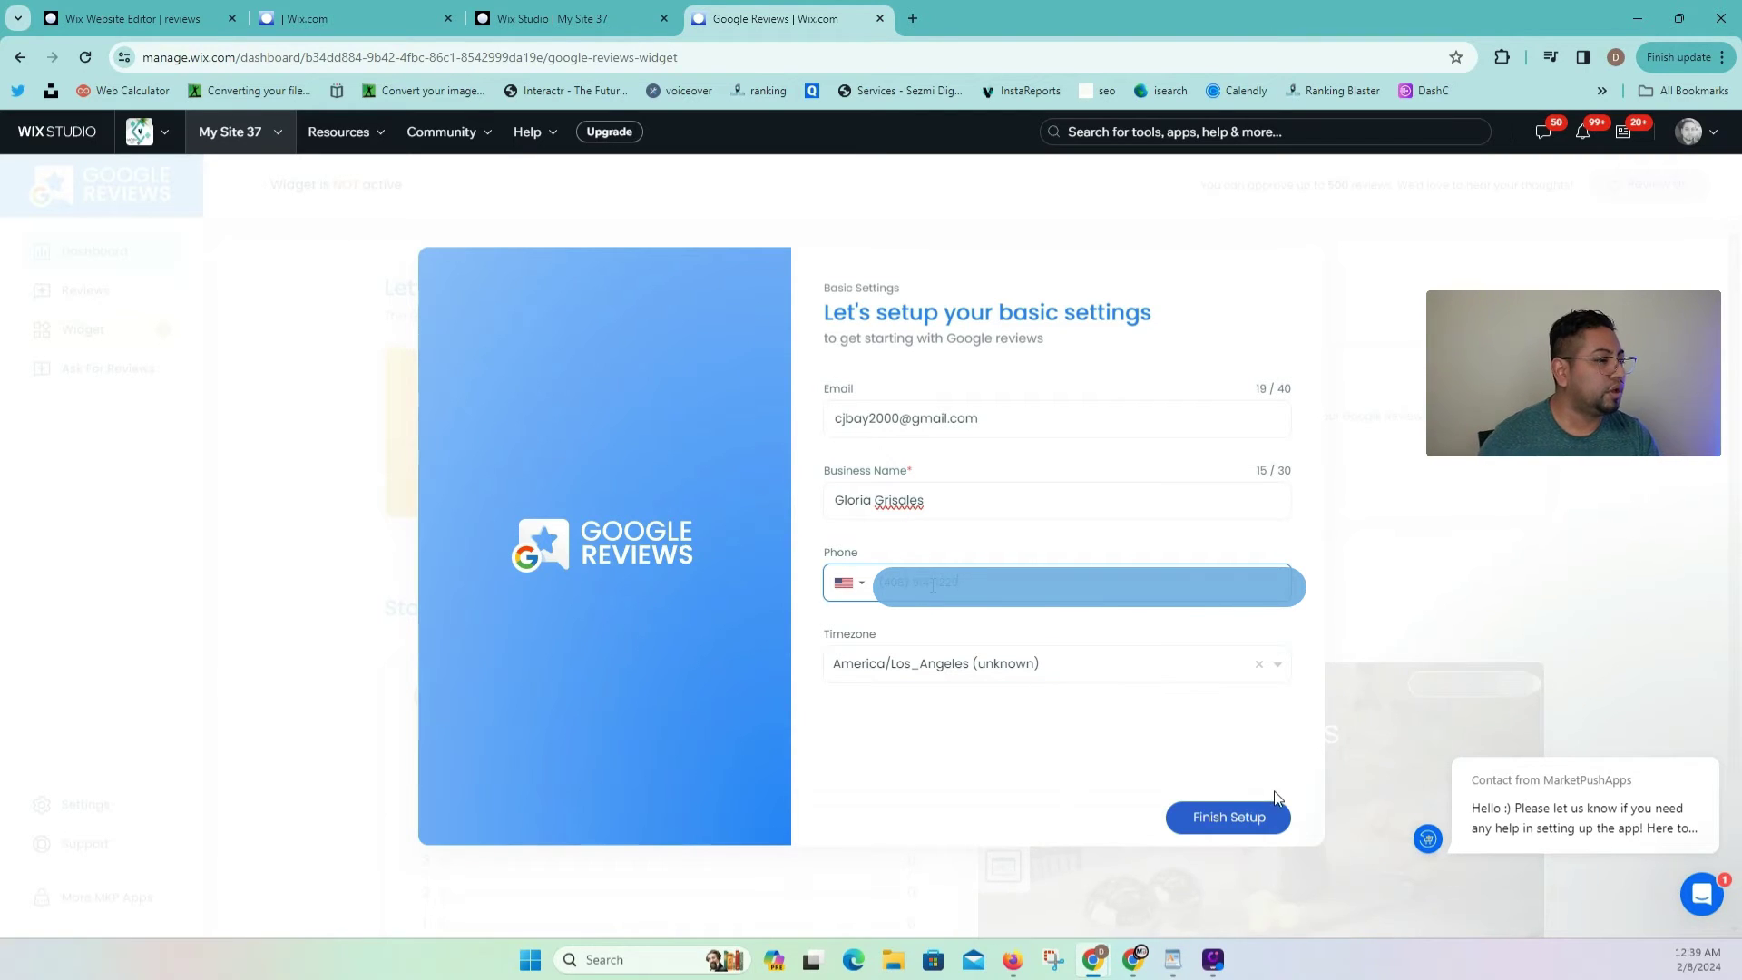
pyautogui.click(1266, 818)
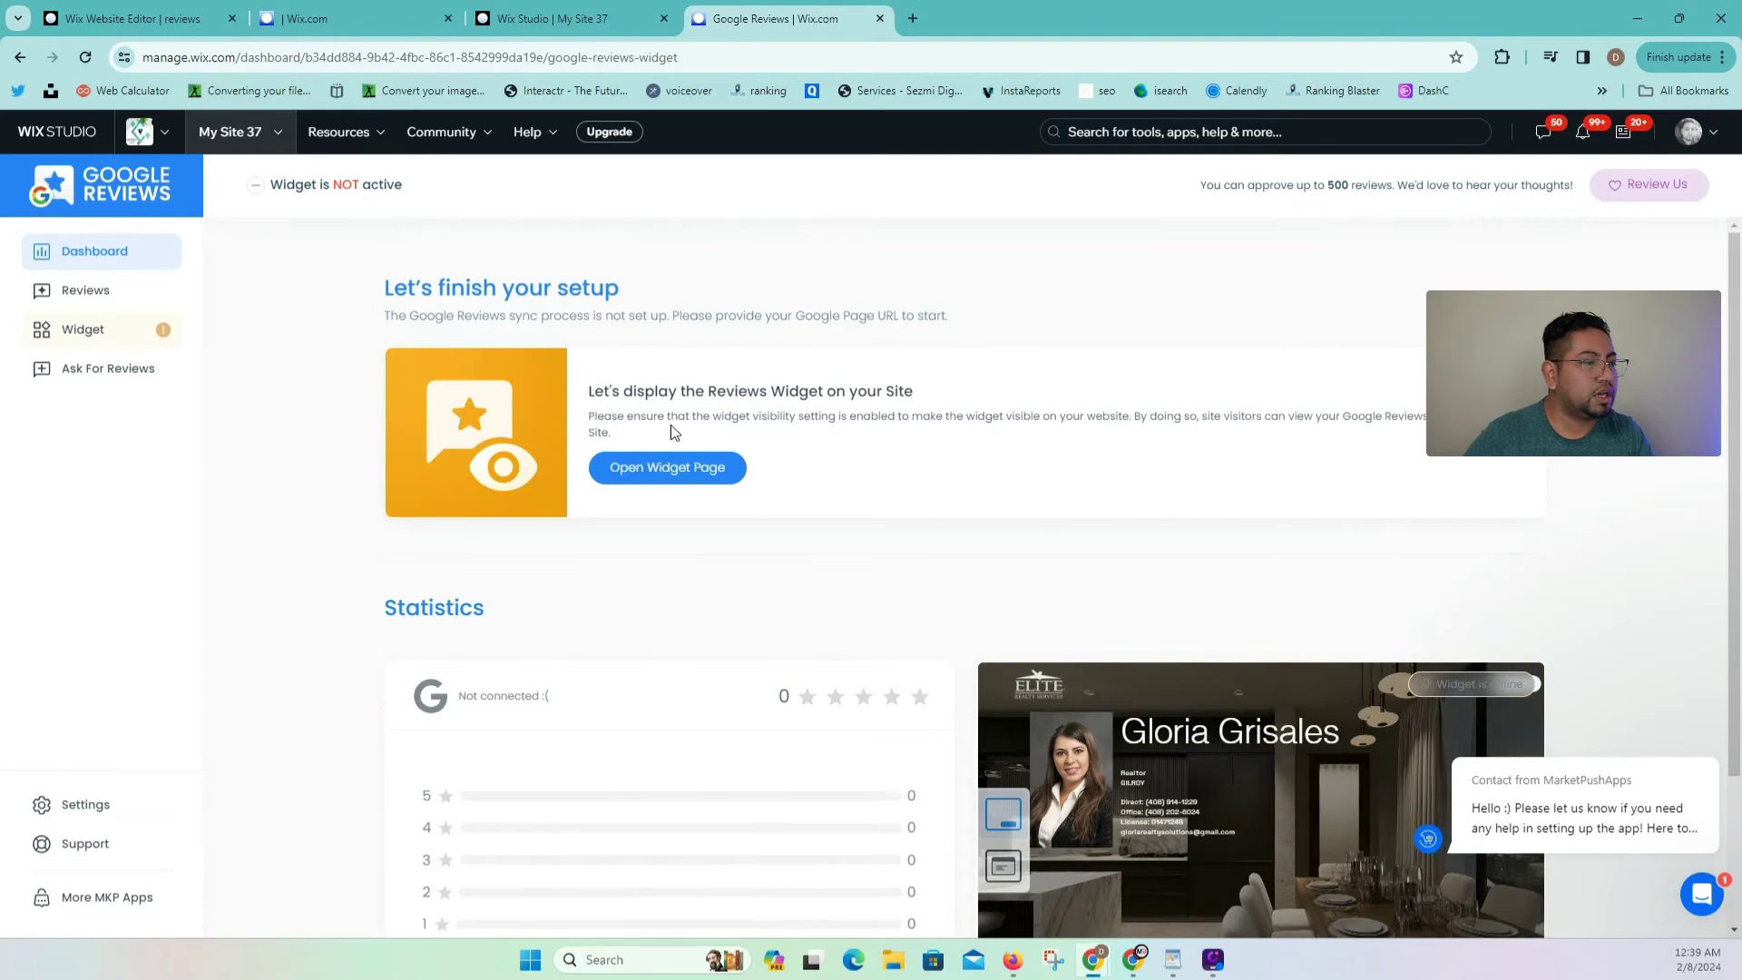
# Step: On the Widget page, switch on 'Set widget visibility on your Site'
pyautogui.scroll(-2, 787, 567)
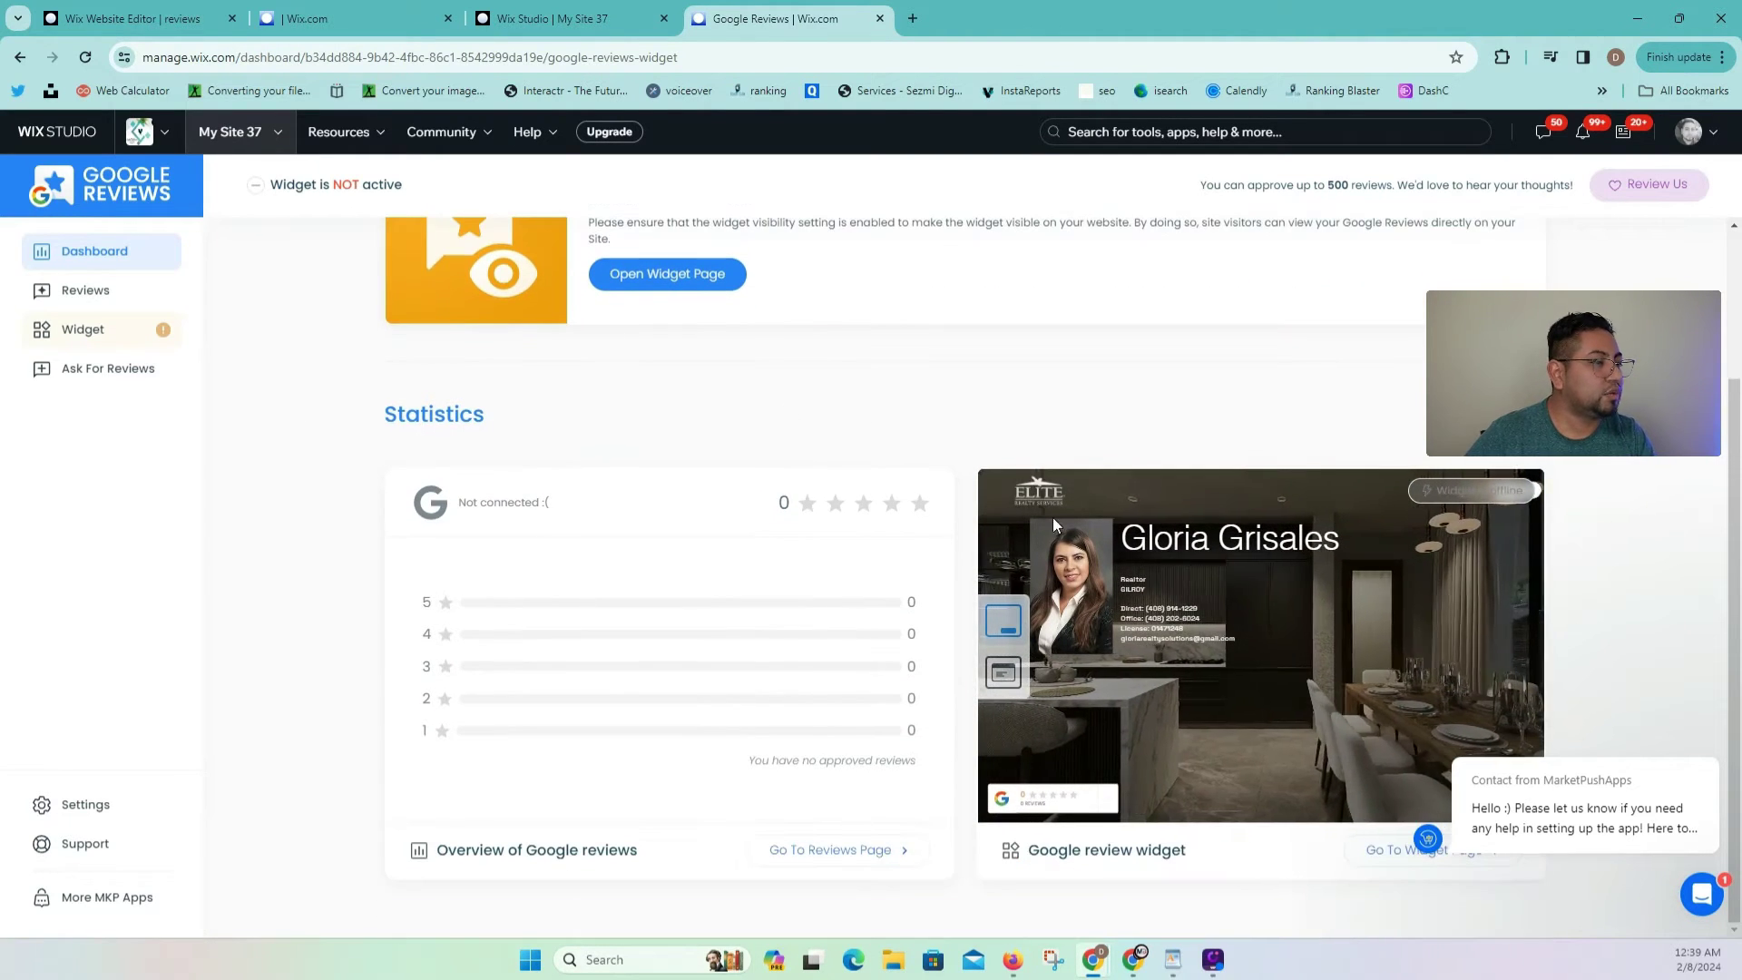
pyautogui.scroll(1, 1178, 677)
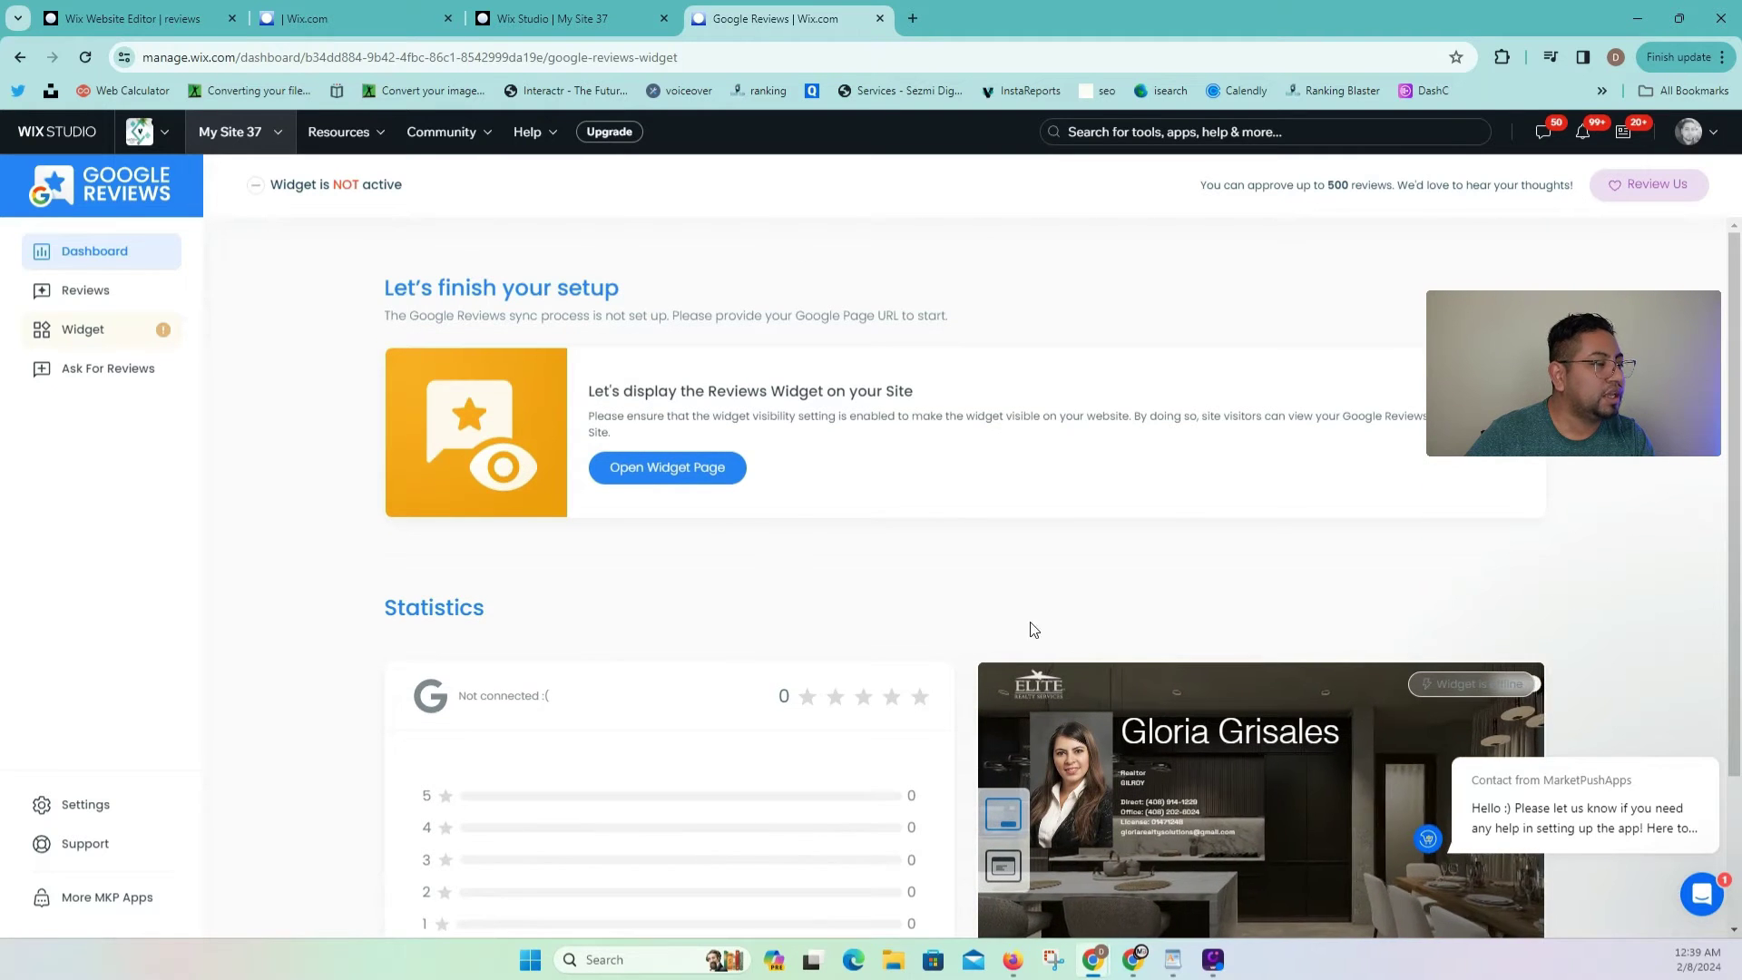
pyautogui.scroll(-1, 727, 503)
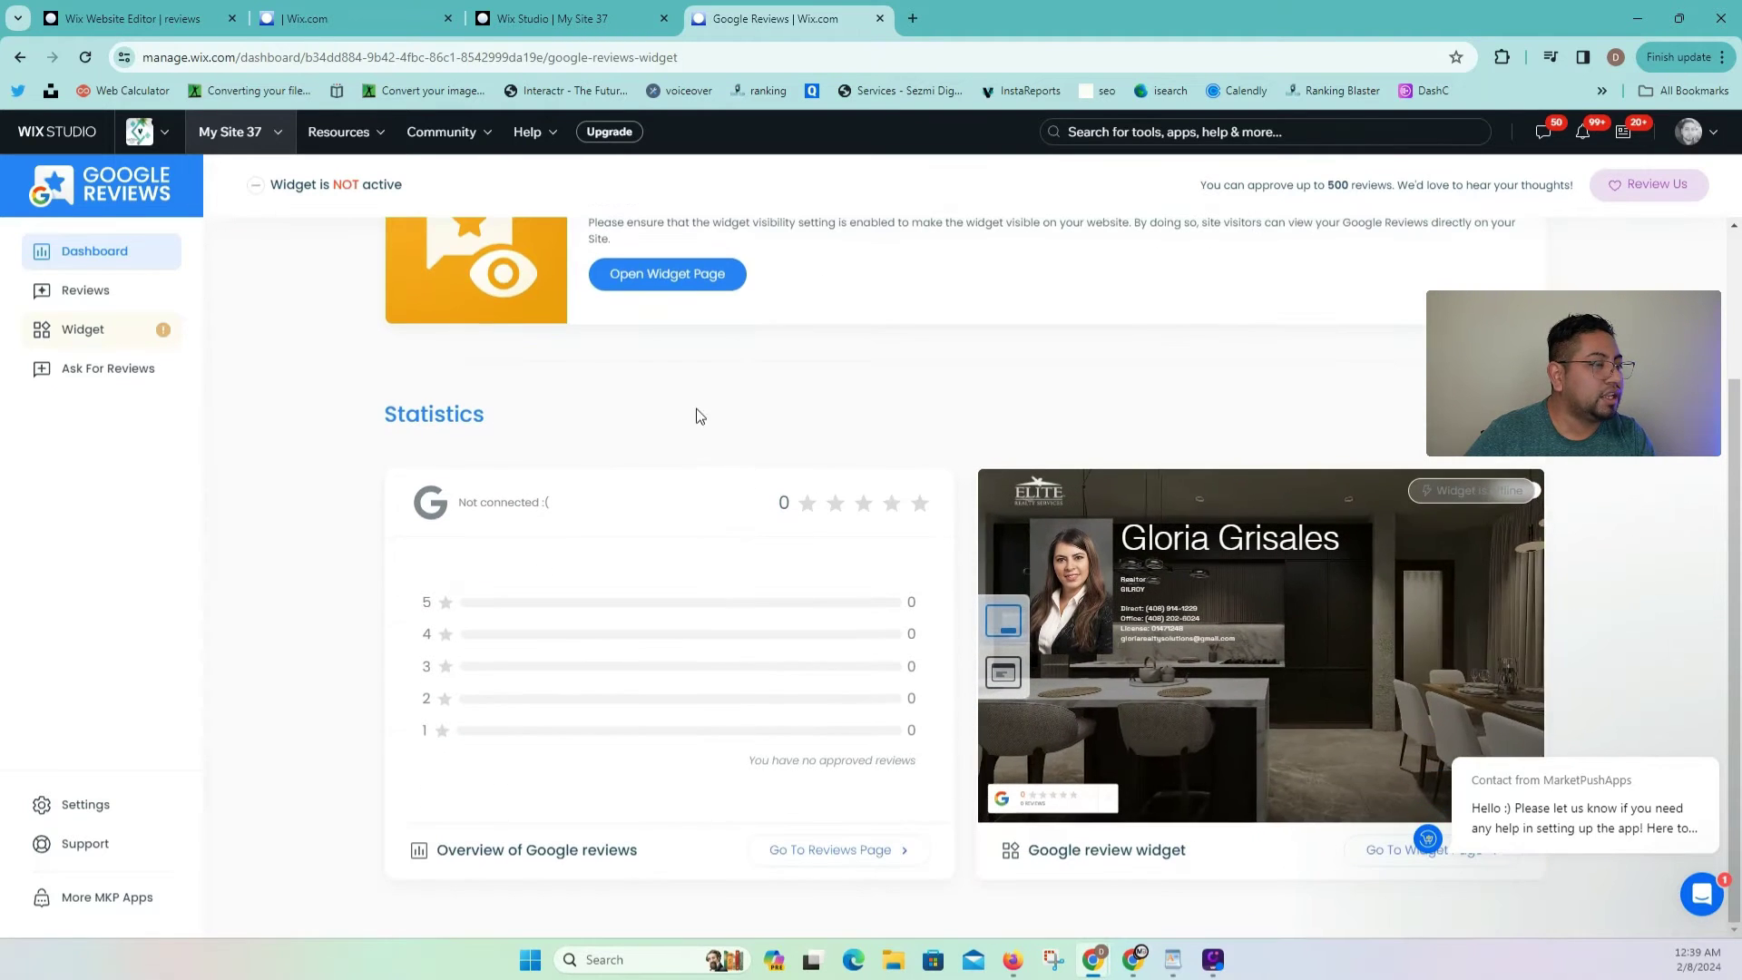
pyautogui.click(681, 287)
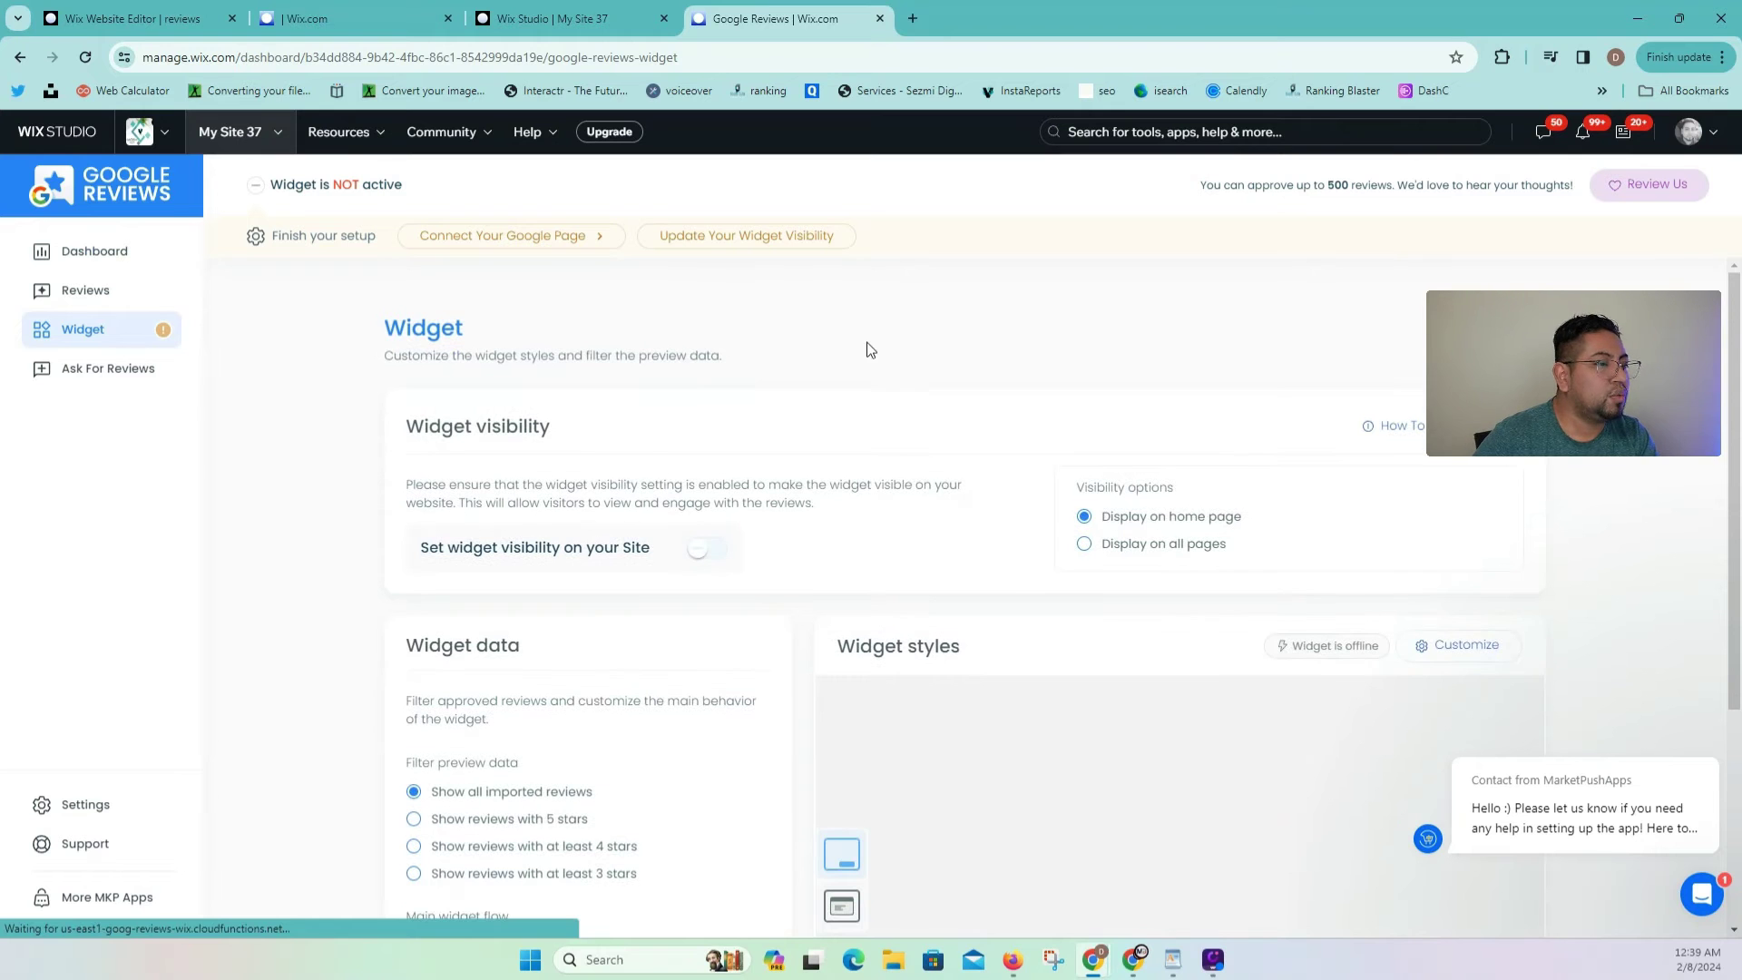
pyautogui.scroll(-1, 871, 350)
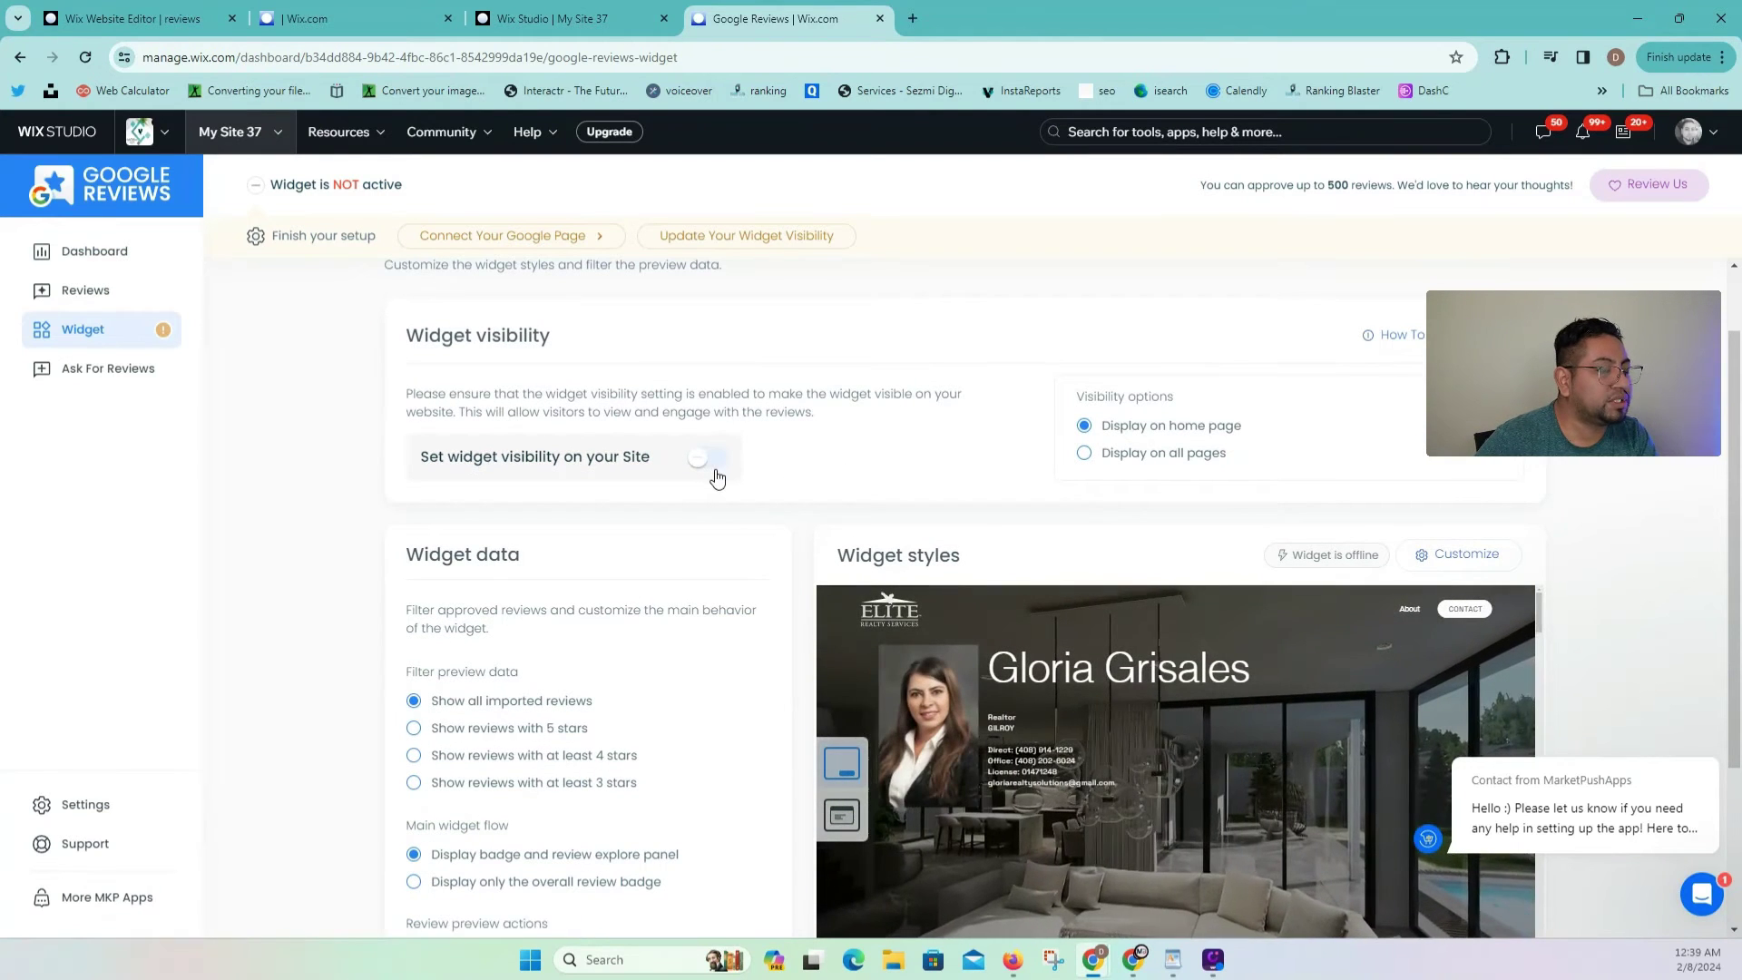
pyautogui.click(713, 464)
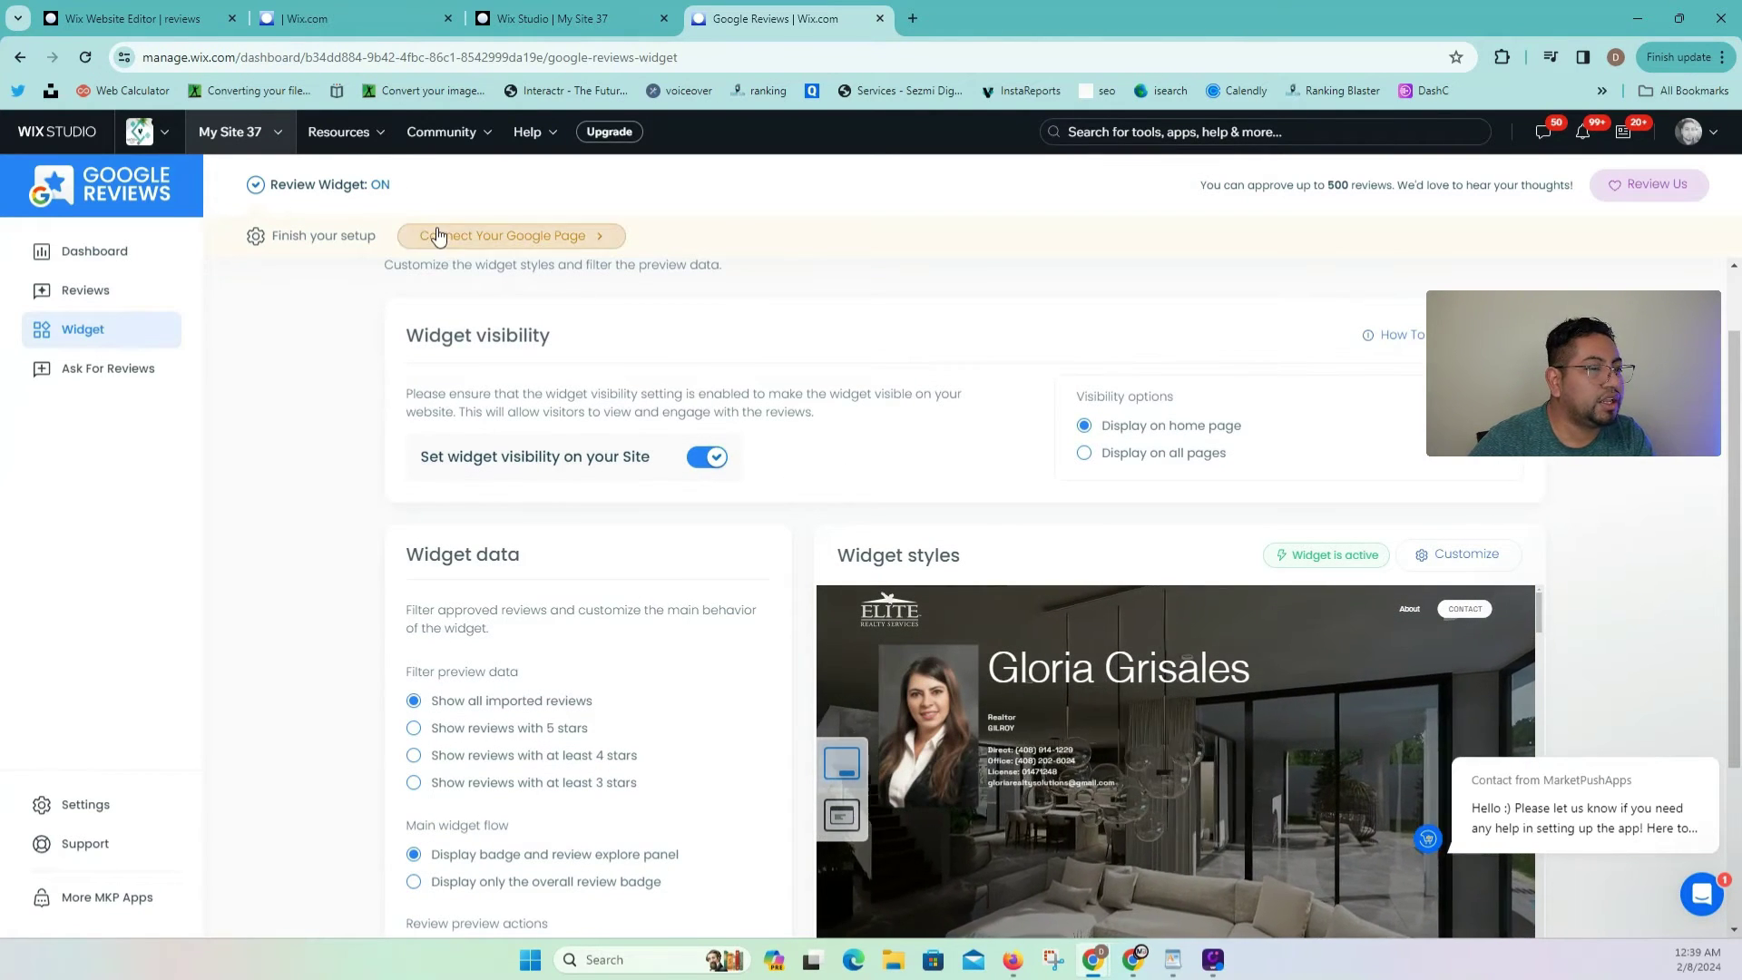
# Step: Start connecting a Google Business page so the Google sign-in appears
pyautogui.scroll(1, 381, 243)
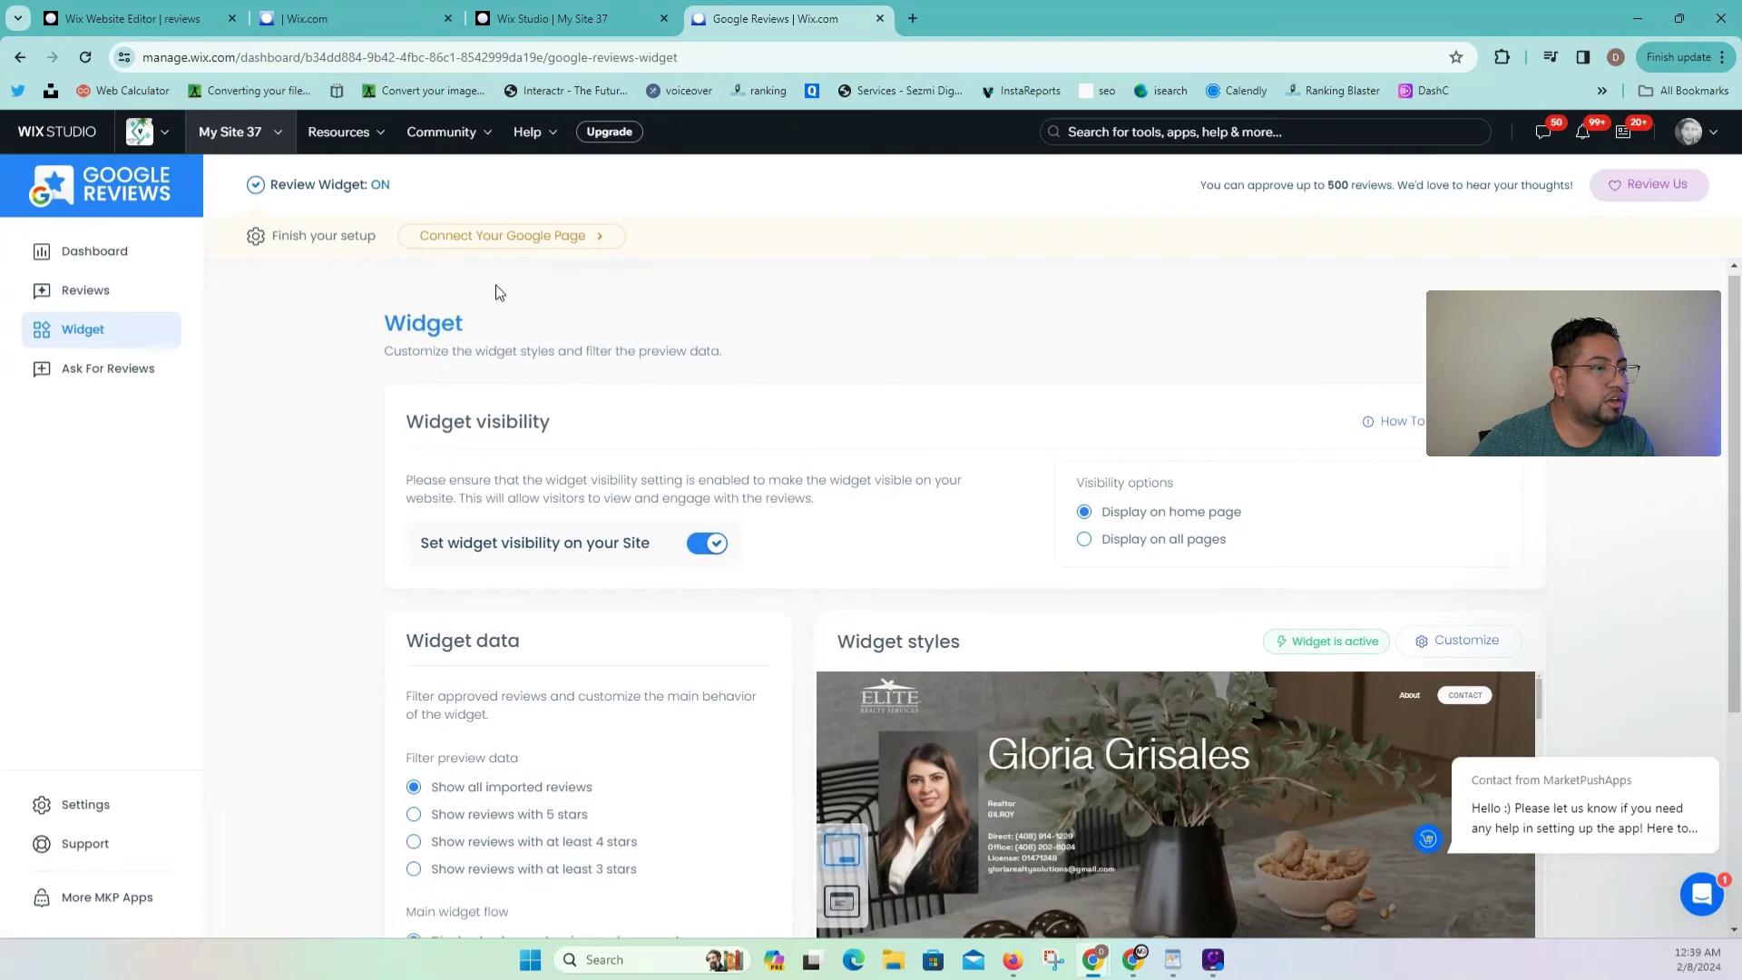
pyautogui.click(512, 240)
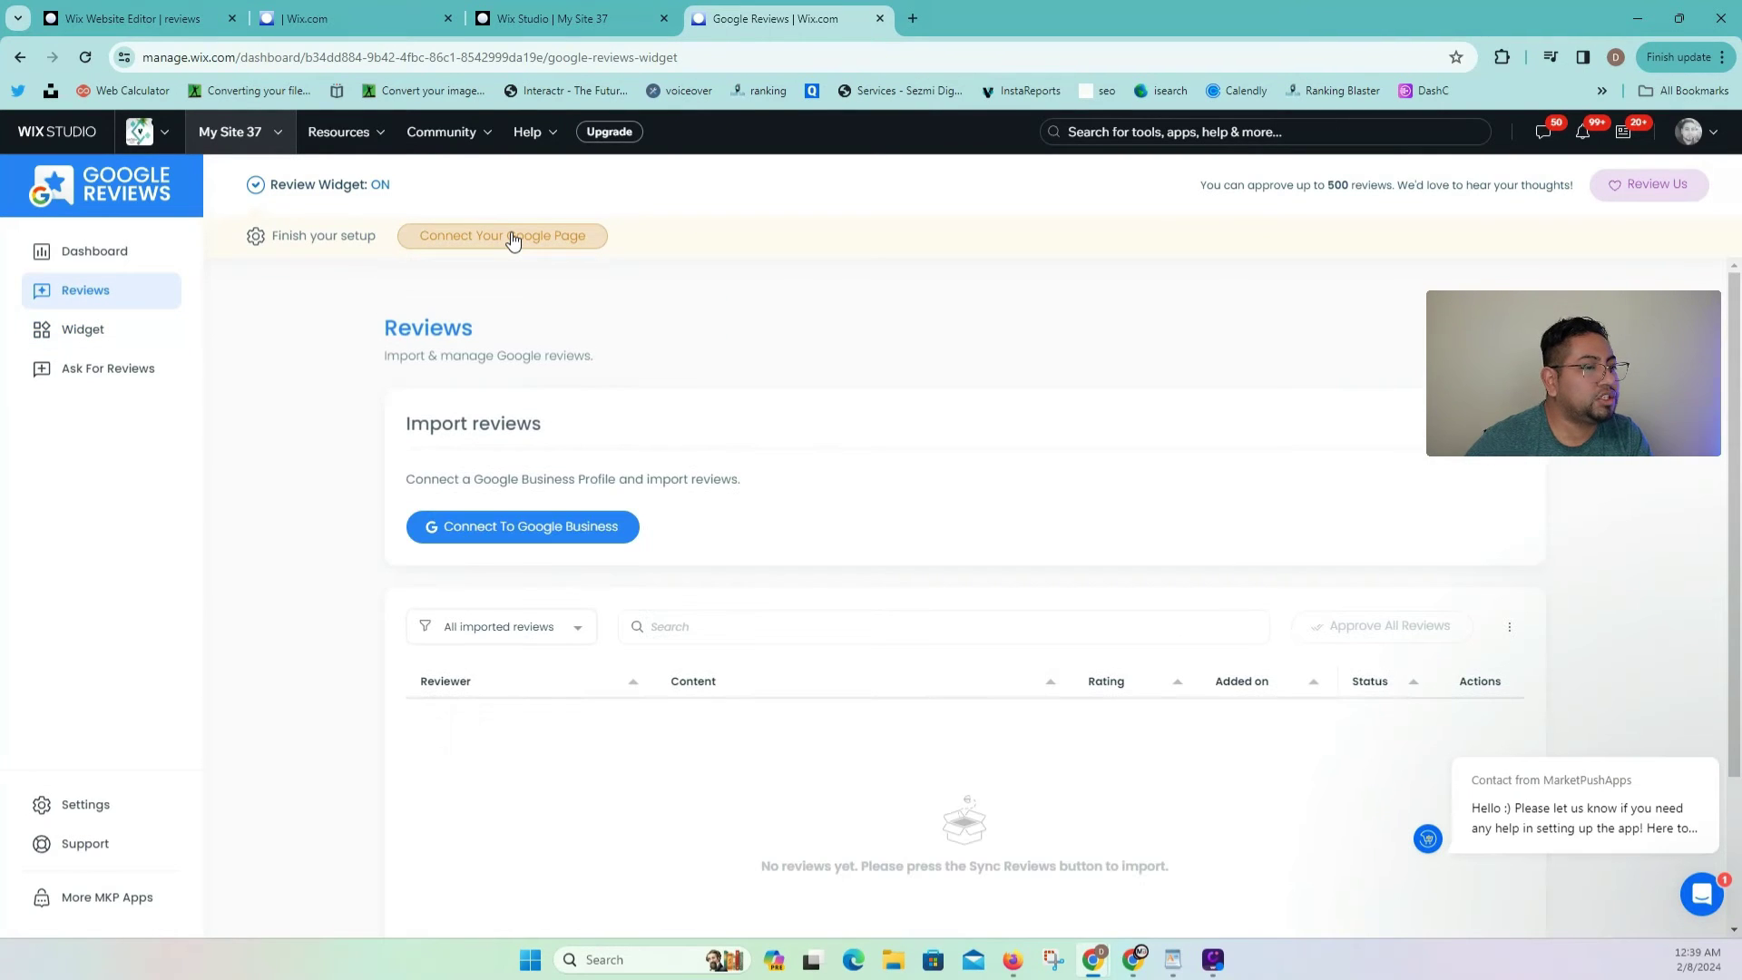
pyautogui.scroll(-2, 912, 514)
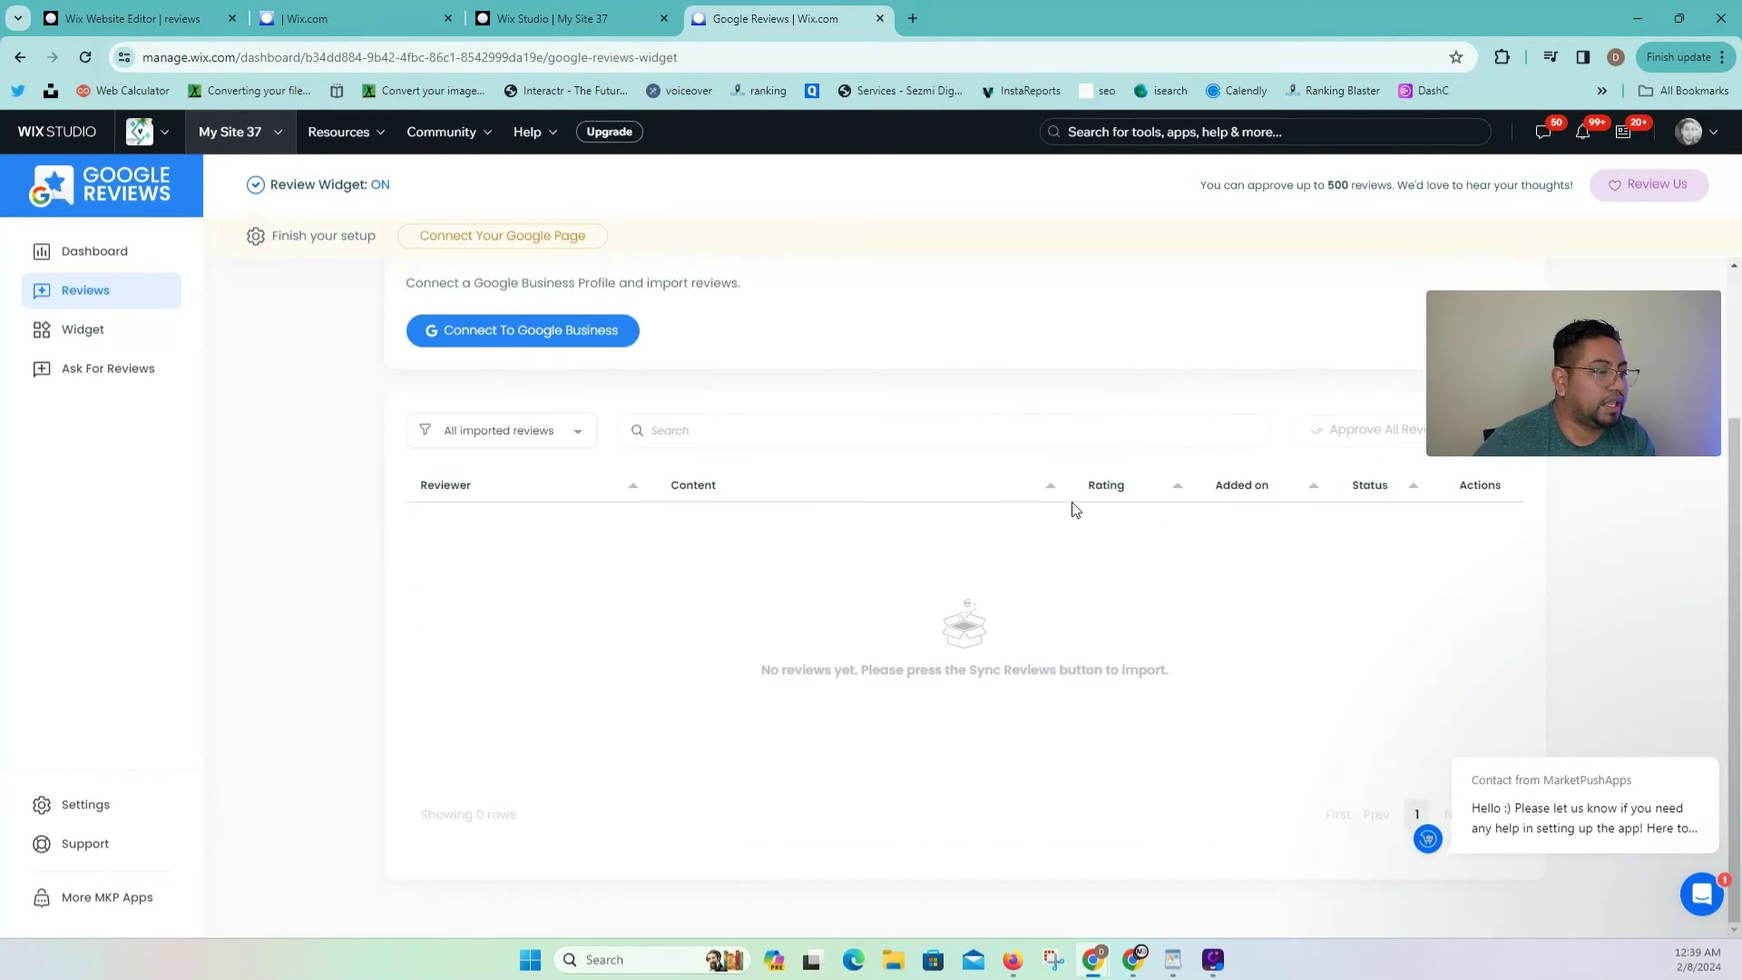
pyautogui.click(571, 348)
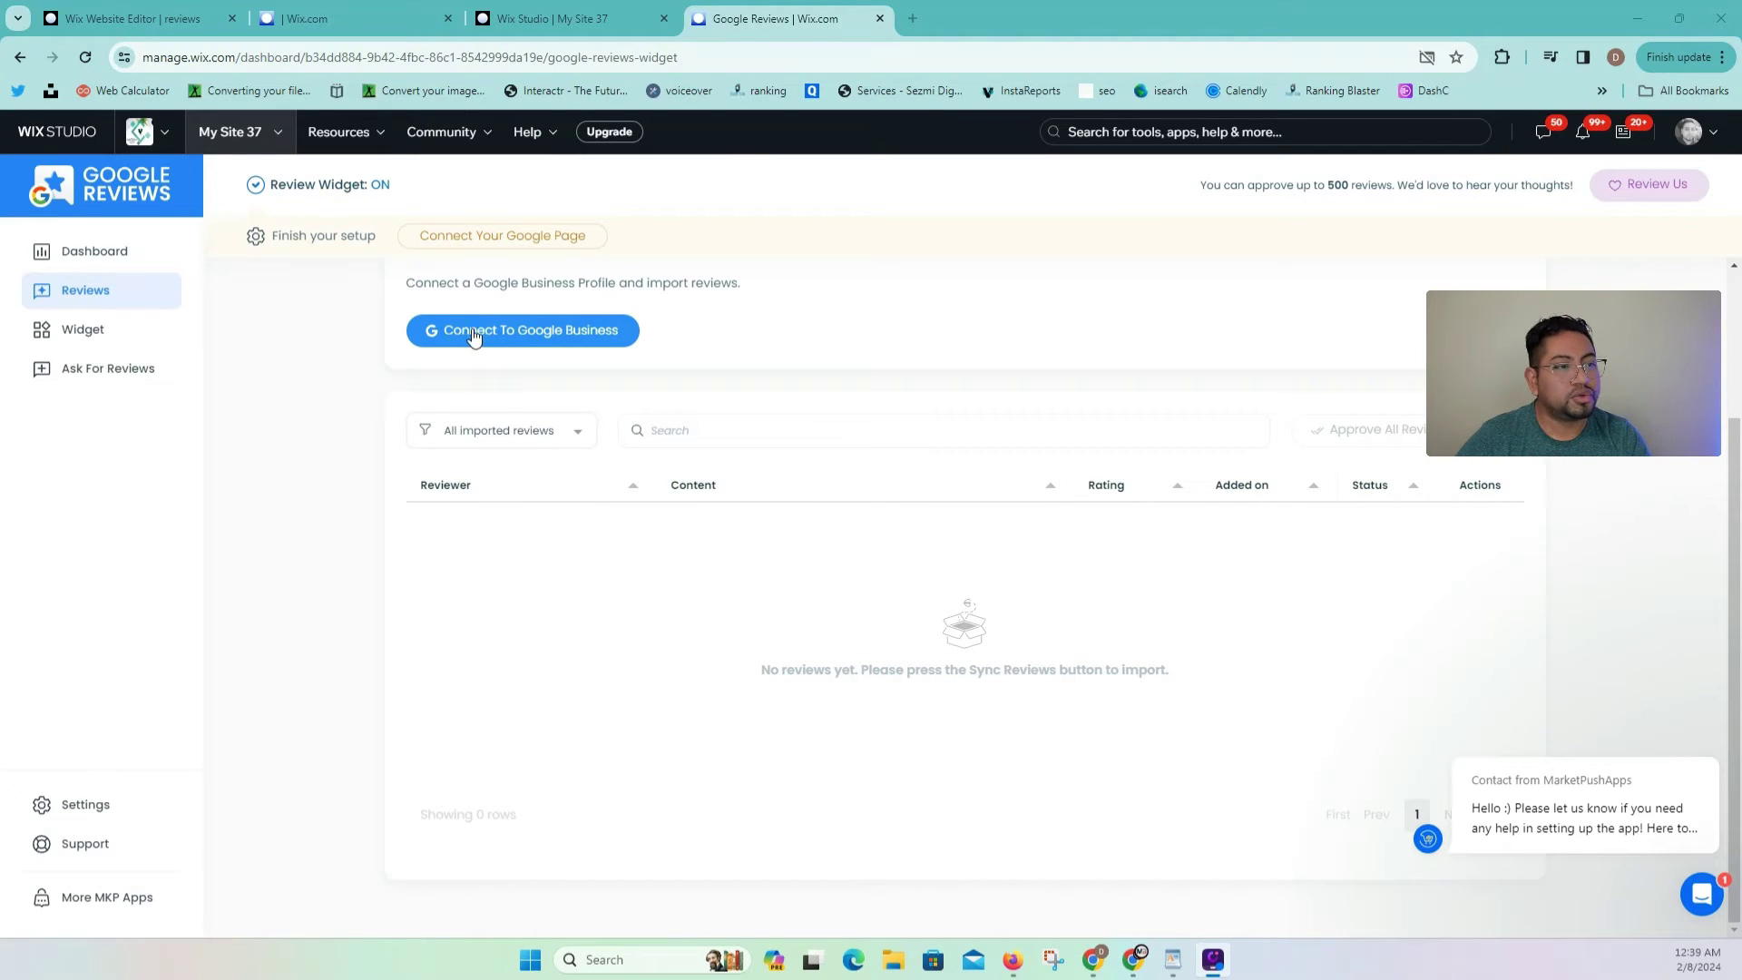
pyautogui.click(506, 332)
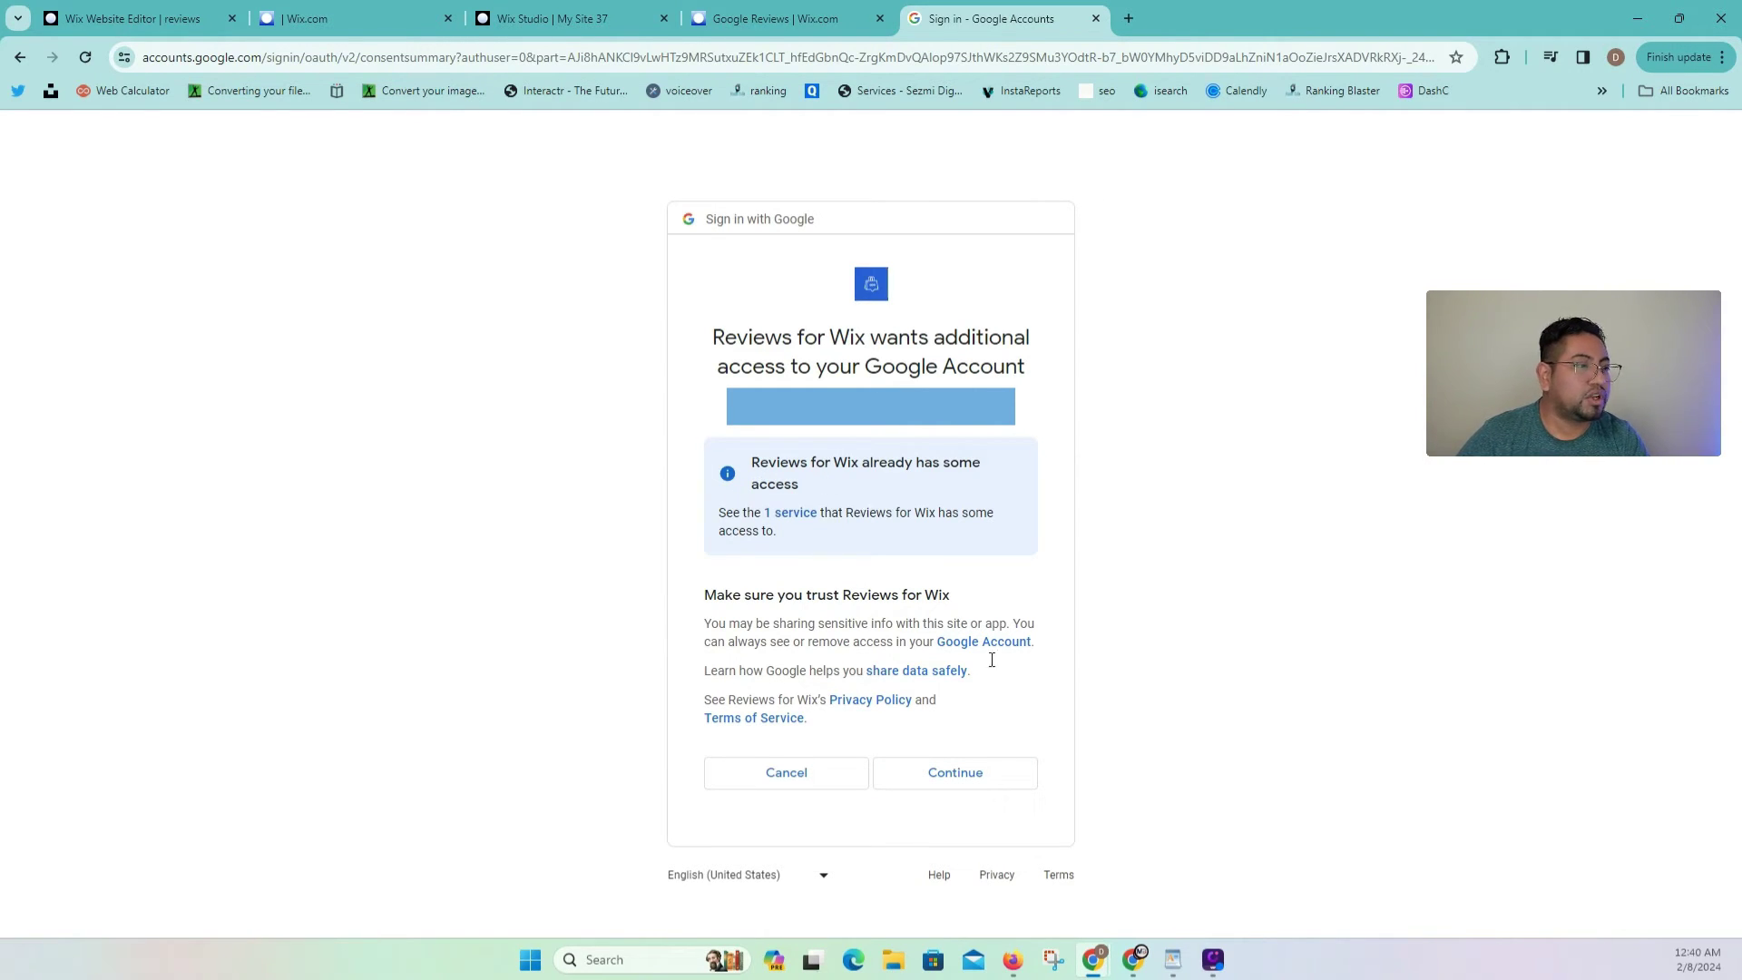
# Step: Allow Reviews for Wix the requested access on the Google consent page
pyautogui.click(985, 784)
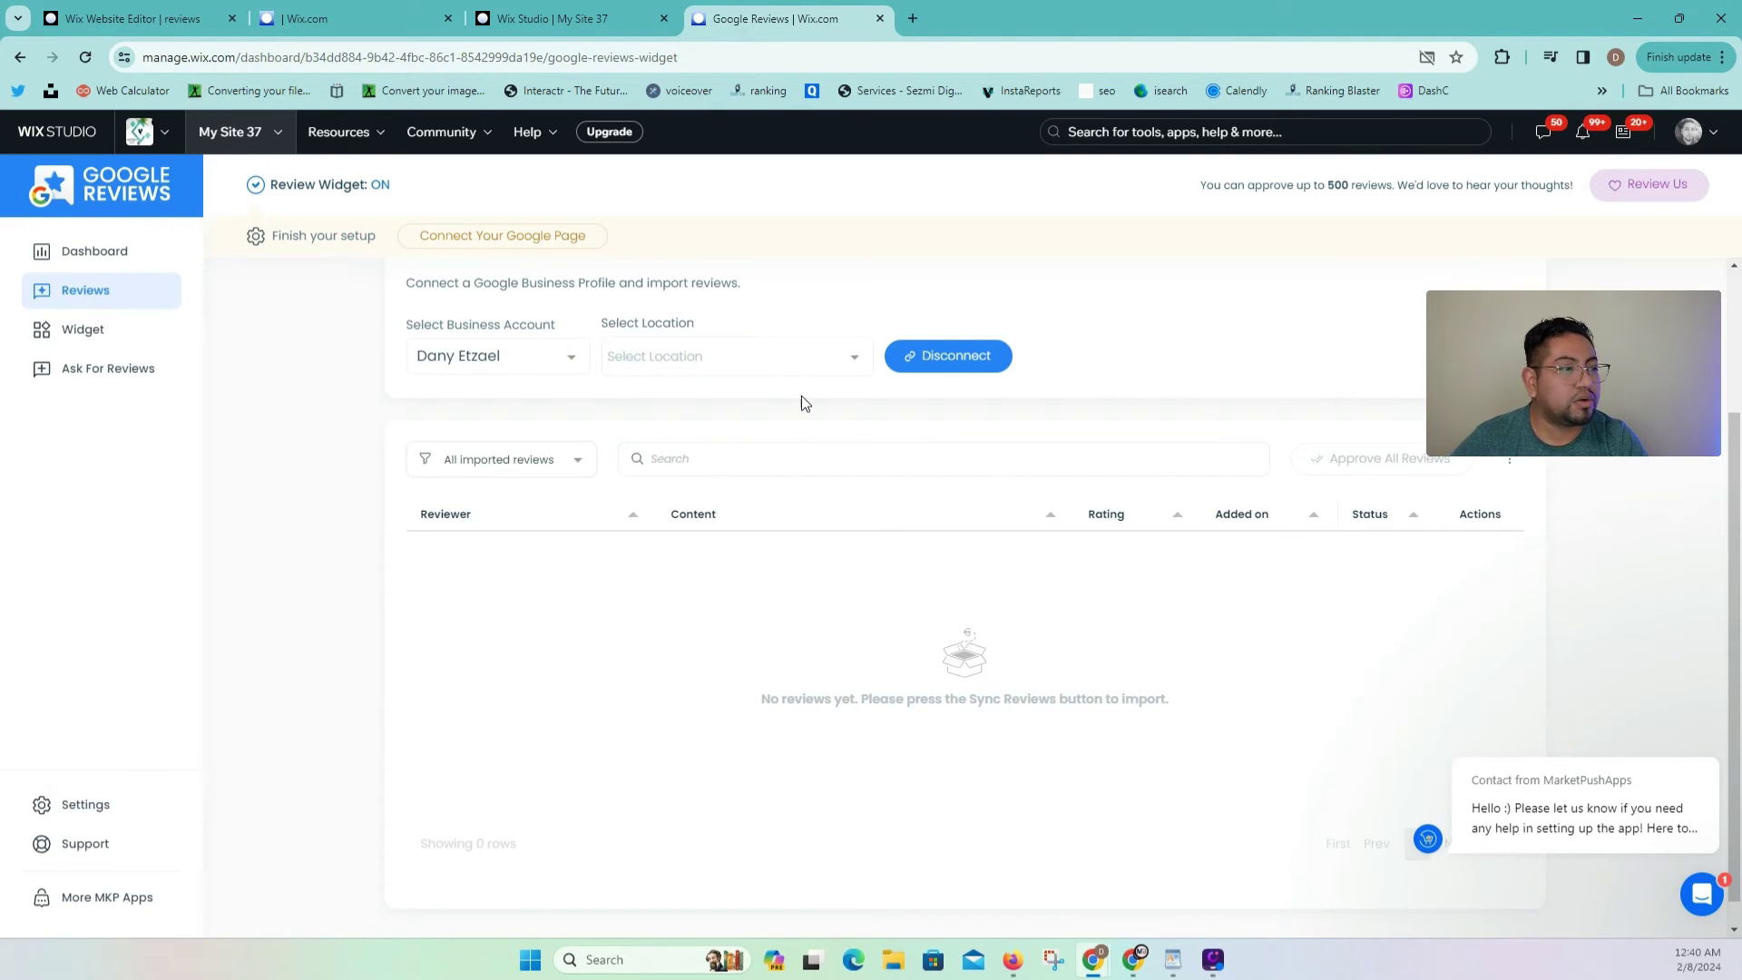
# Step: Choose the realtor's business location from the Select Location list
pyautogui.click(823, 369)
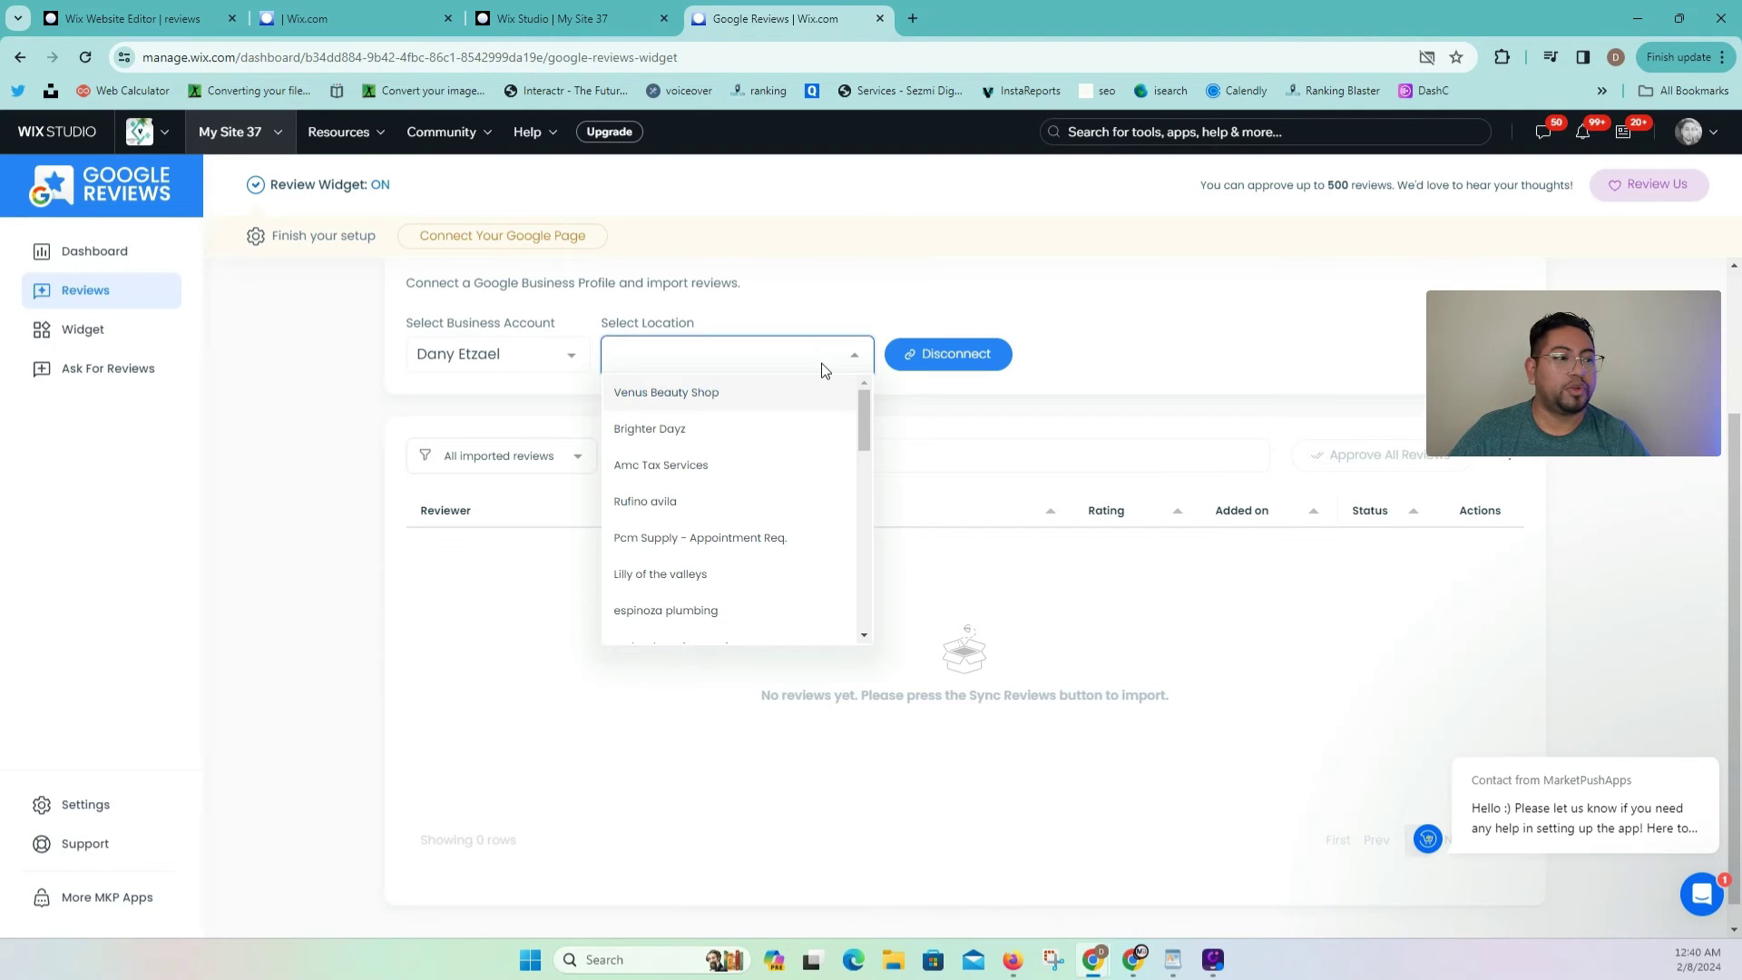
pyautogui.scroll(-10, 729, 420)
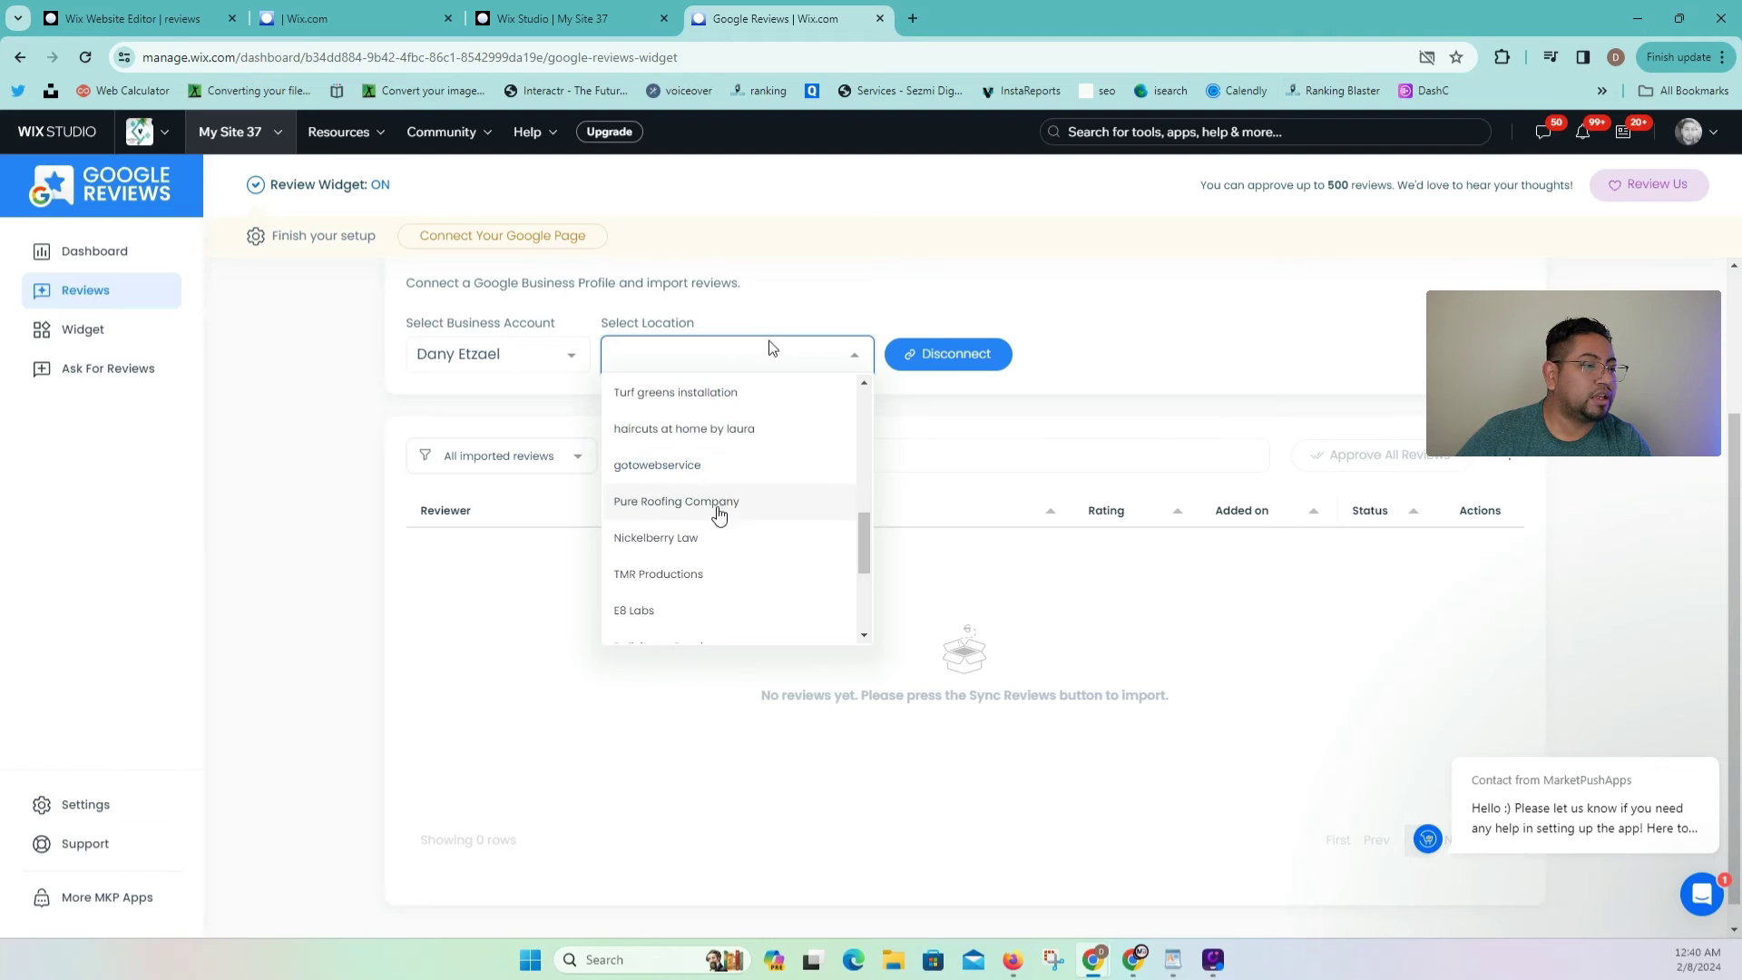
pyautogui.scroll(-2, 716, 509)
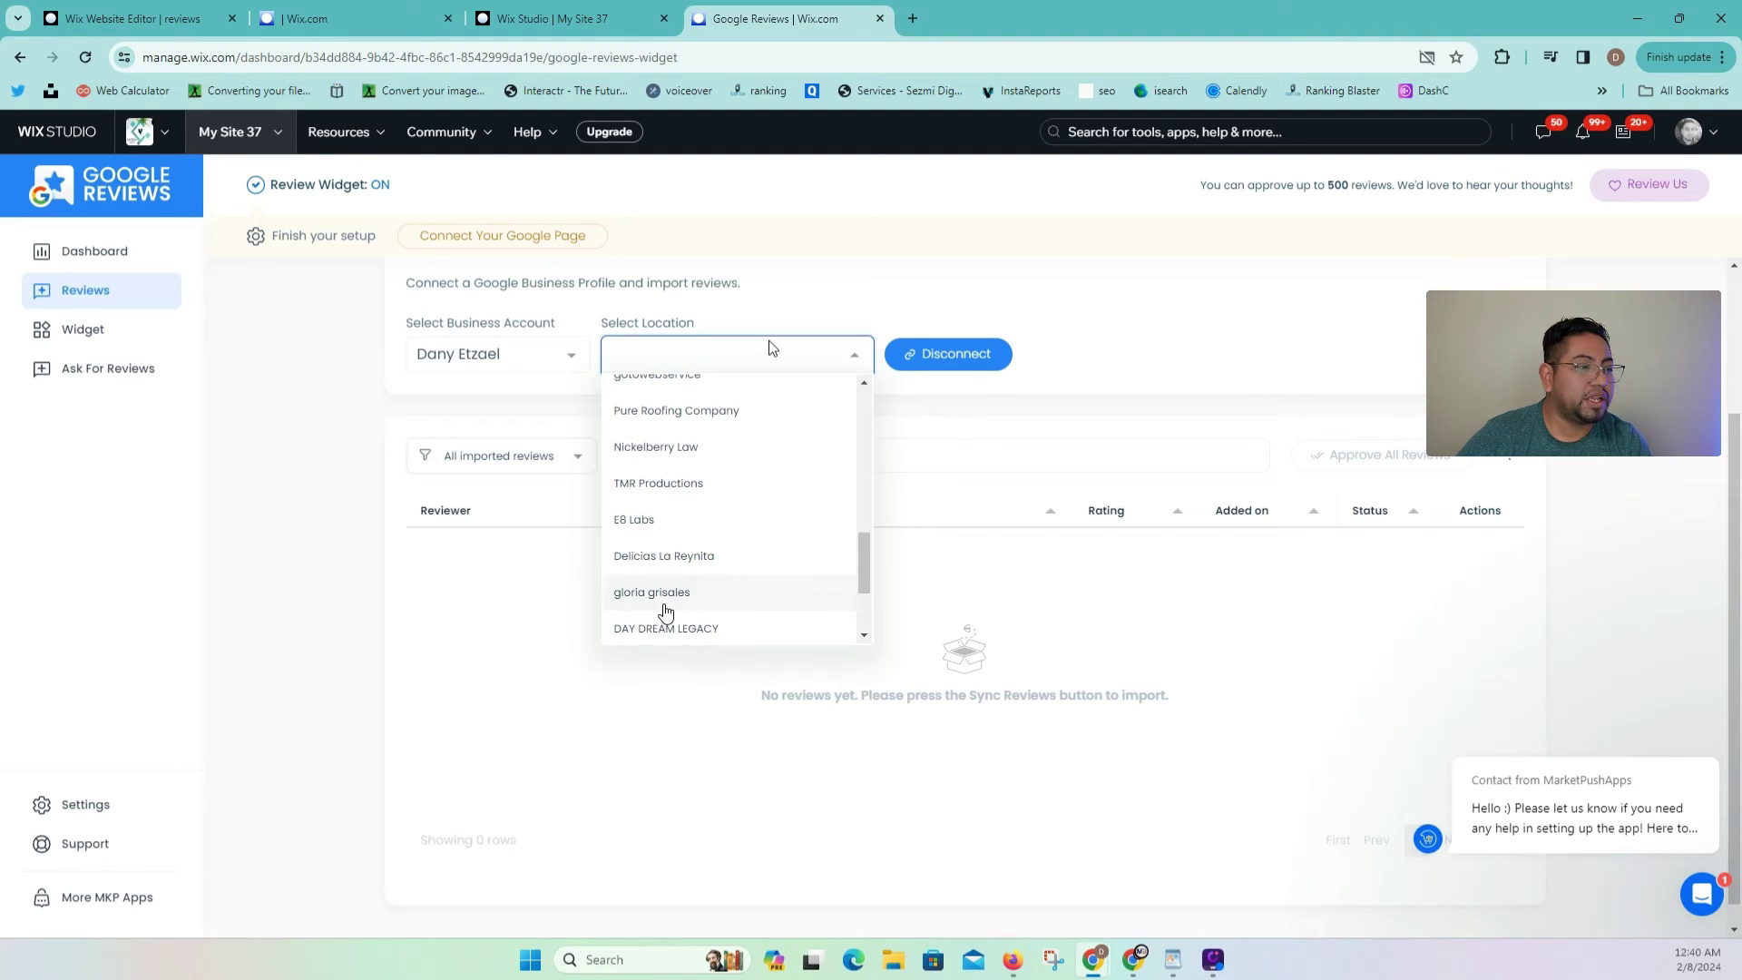
pyautogui.click(663, 606)
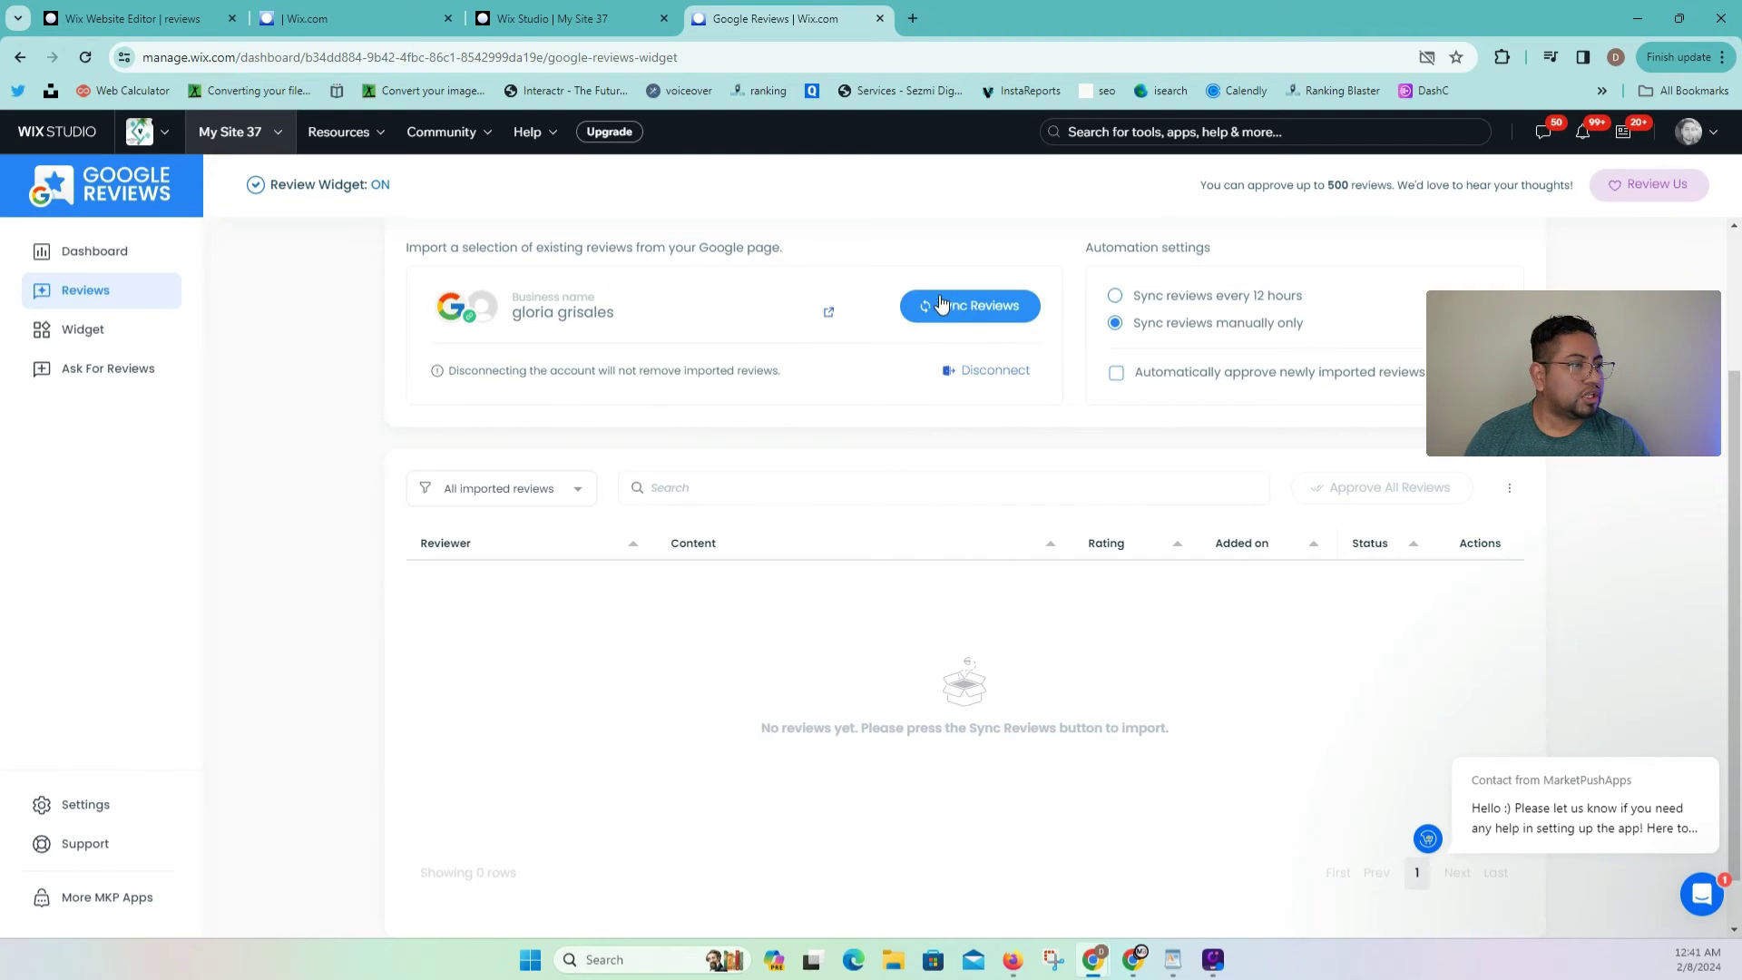
# Step: Import the Google review, approve all reviews, and dismiss the feedback popup
pyautogui.click(975, 308)
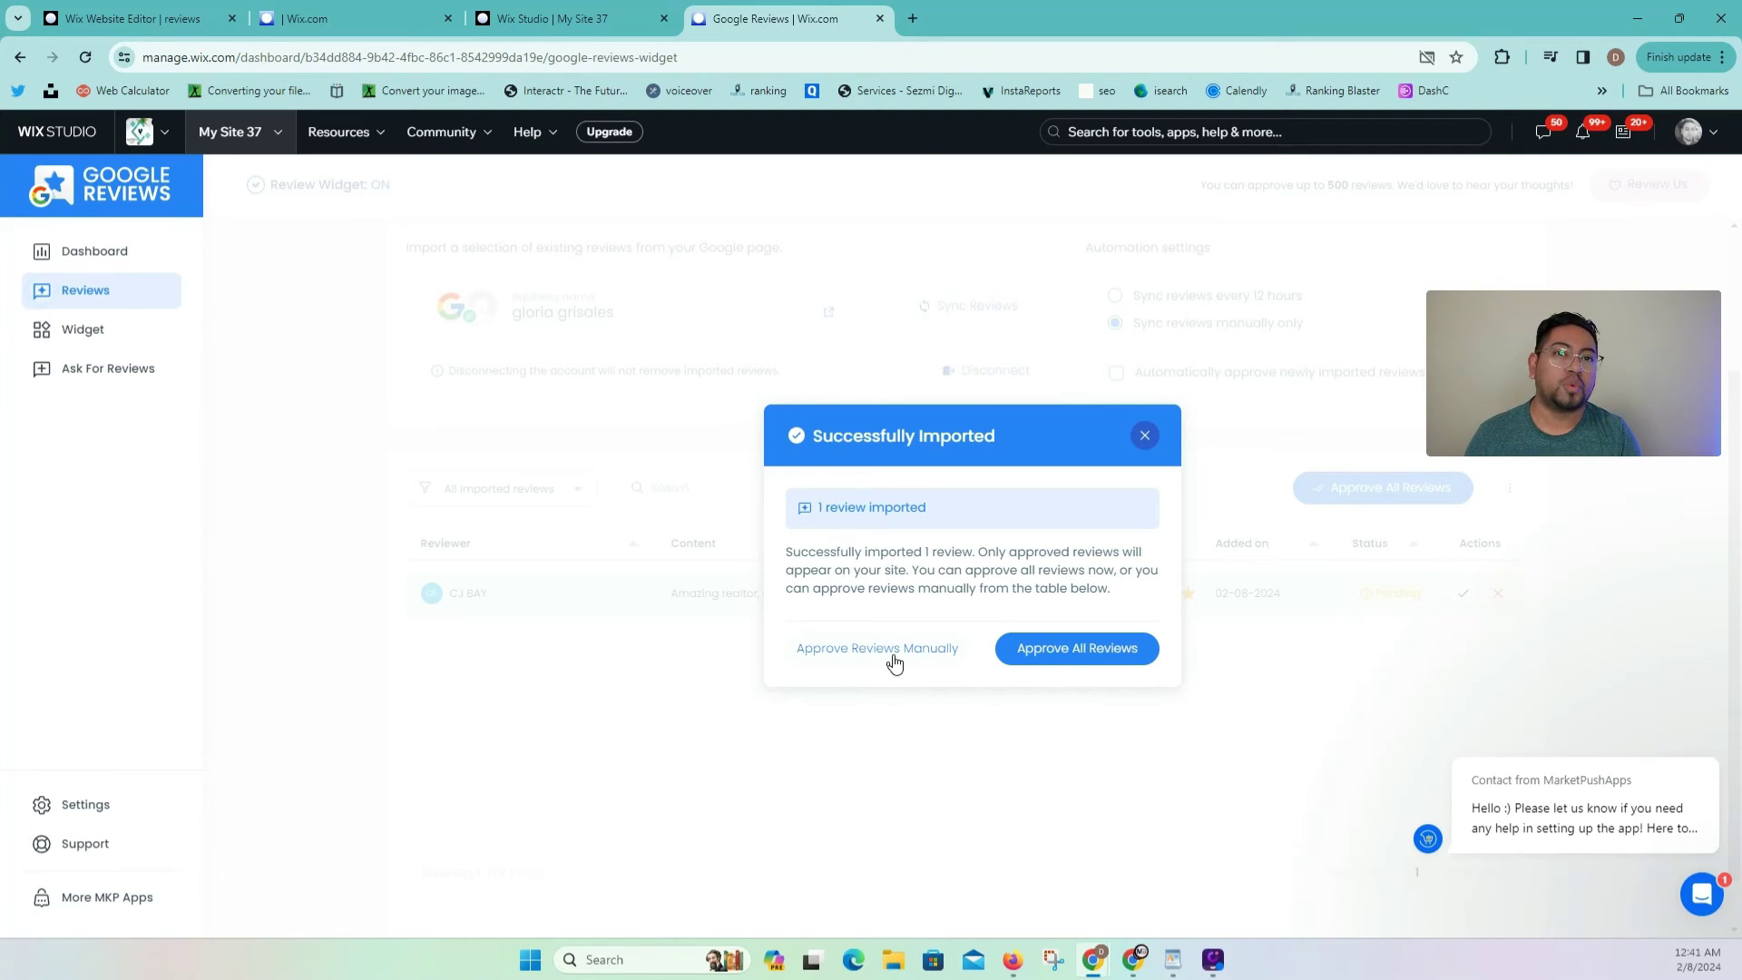
pyautogui.click(1021, 651)
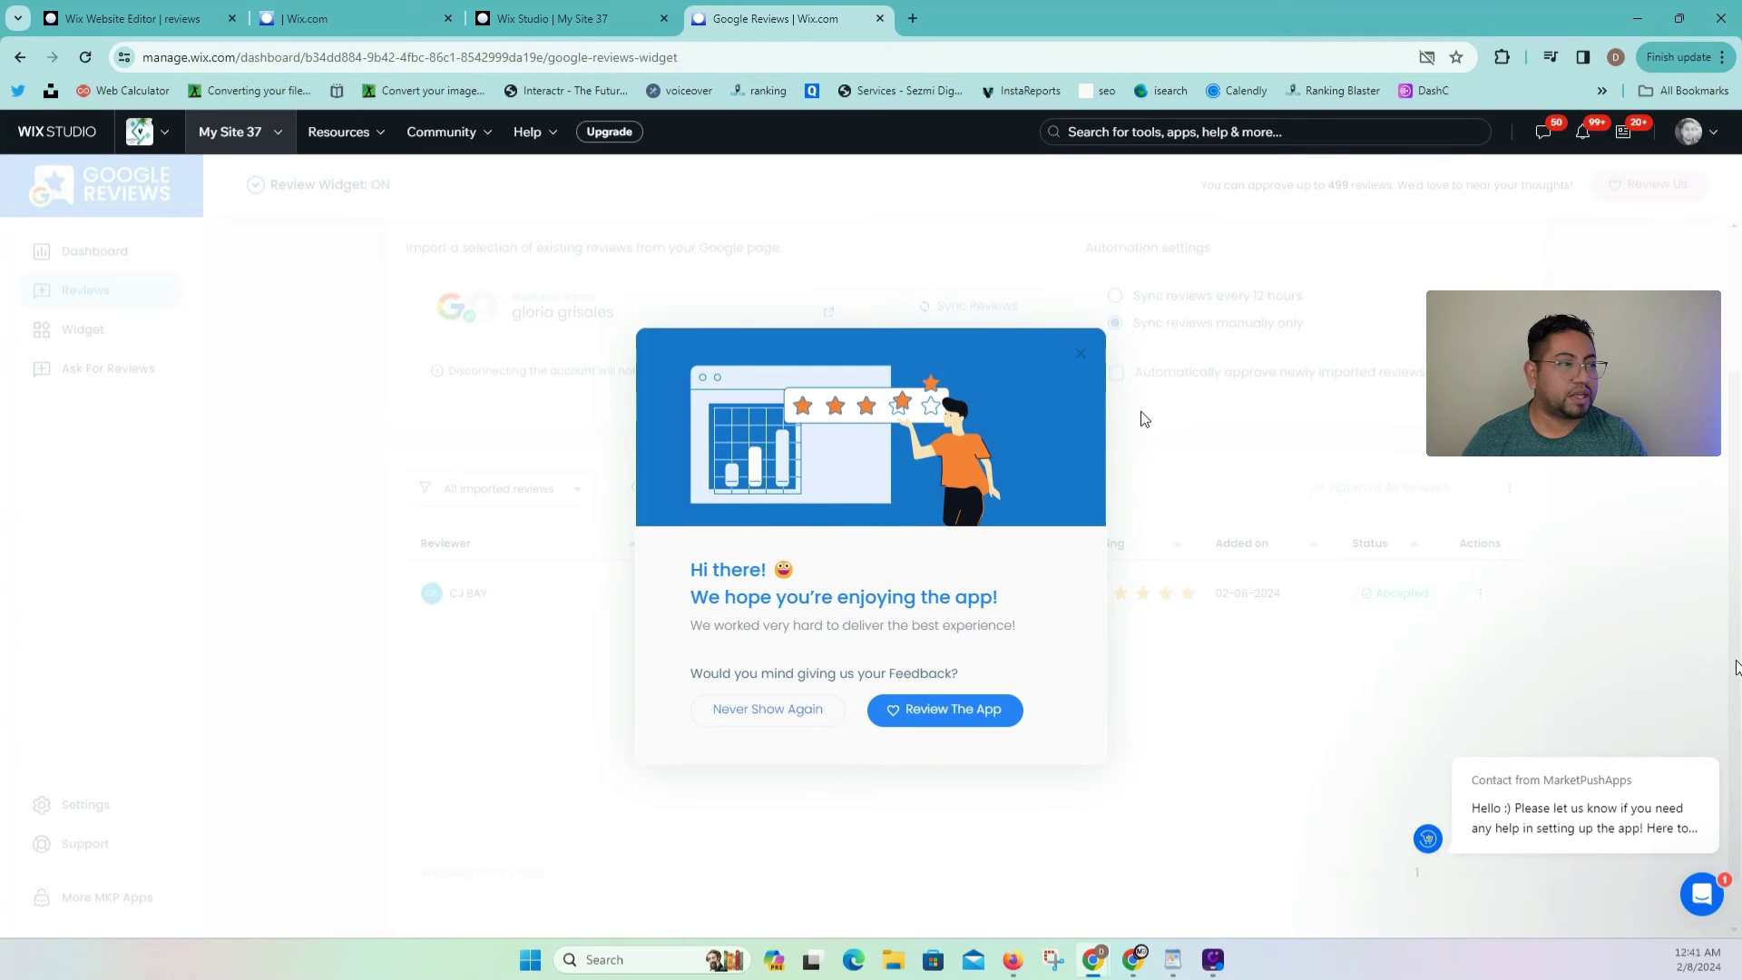
pyautogui.click(1078, 354)
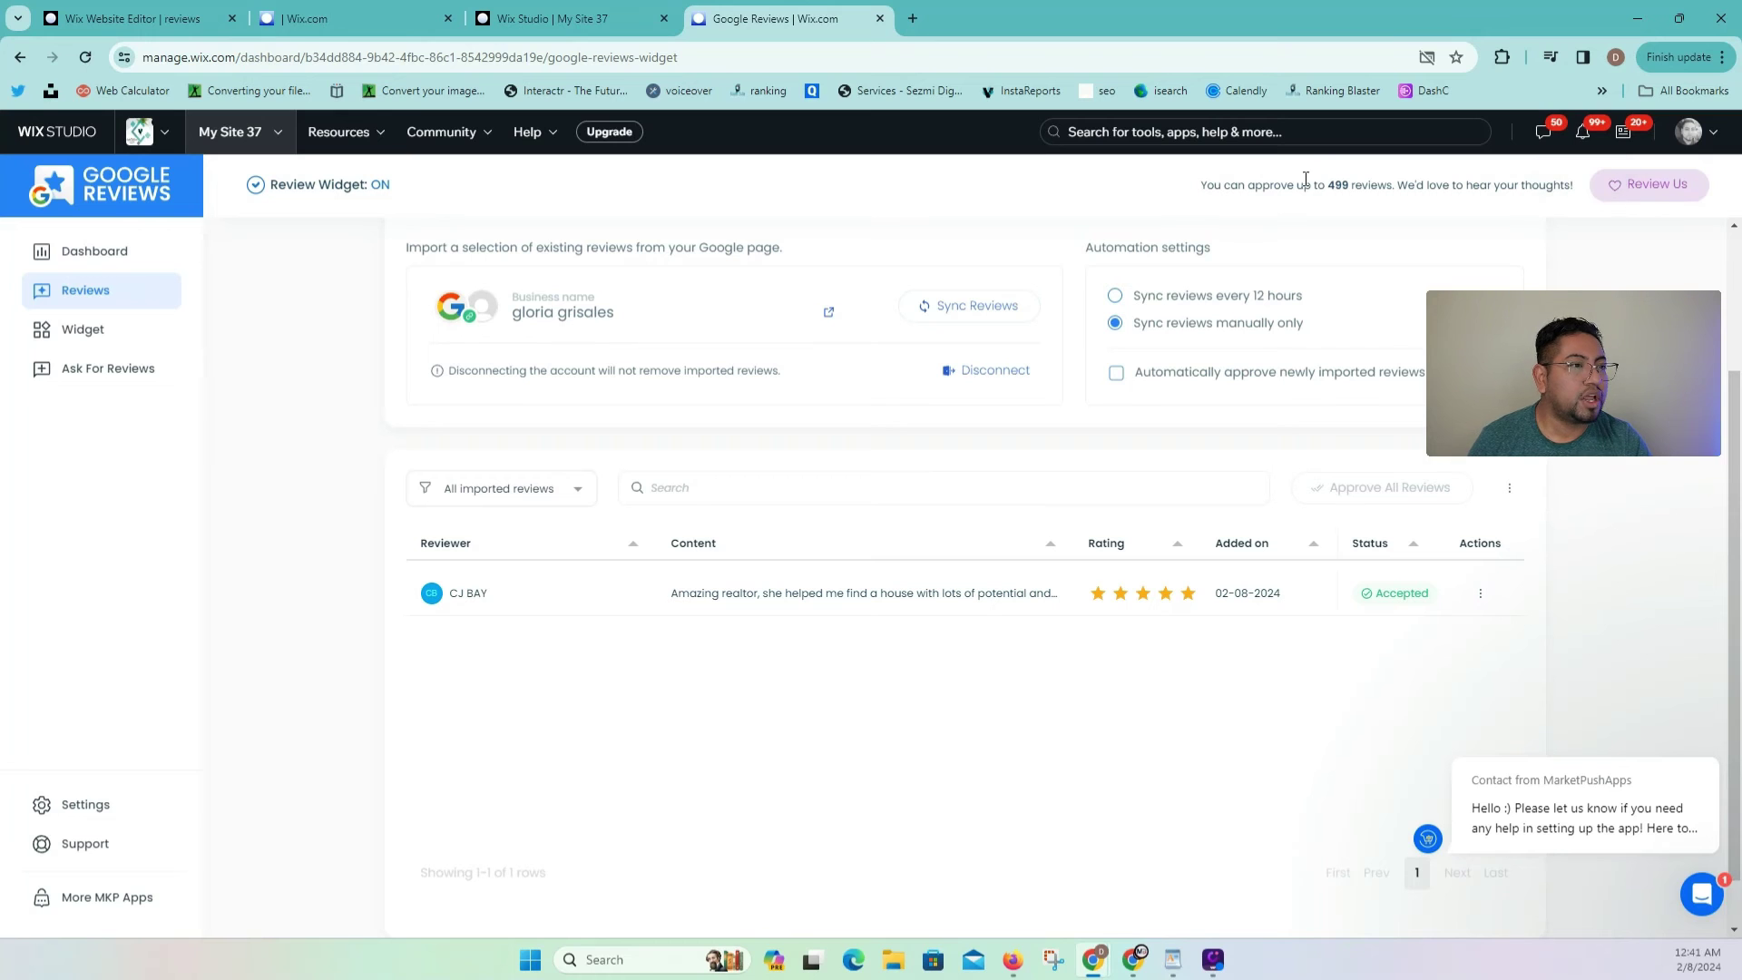
# Step: Publish My Site 37 from its editor tab and open the live site
pyautogui.click(186, 25)
pyautogui.click(551, 18)
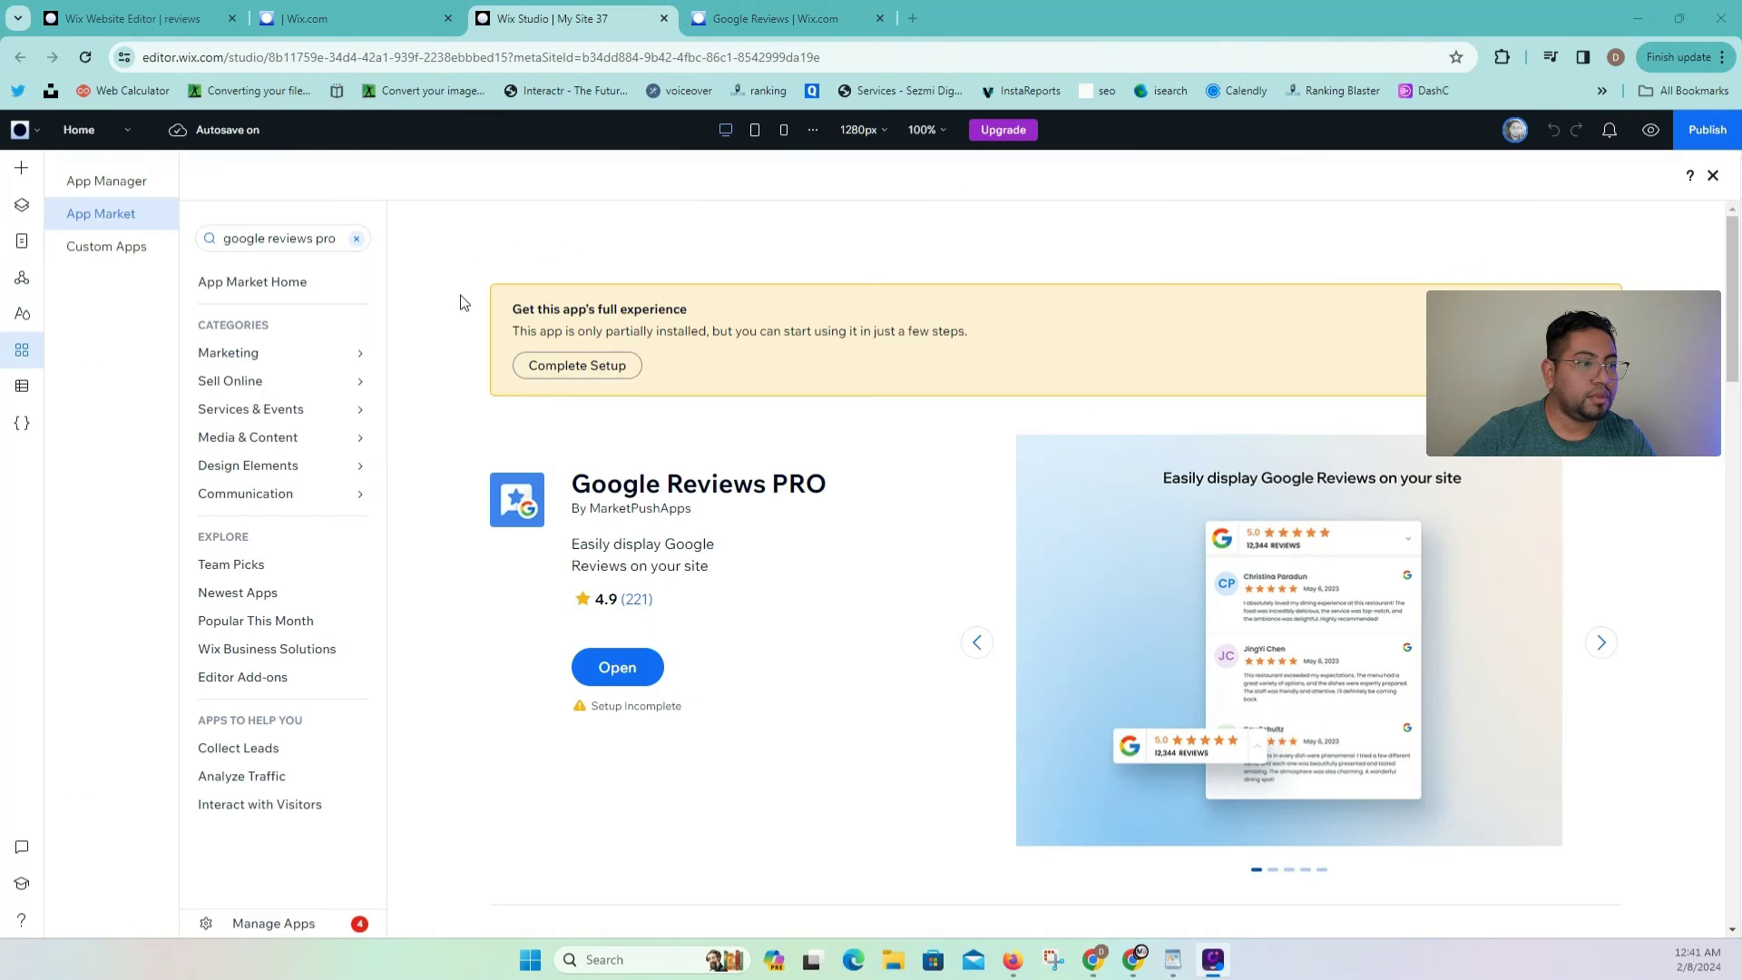
pyautogui.click(1713, 134)
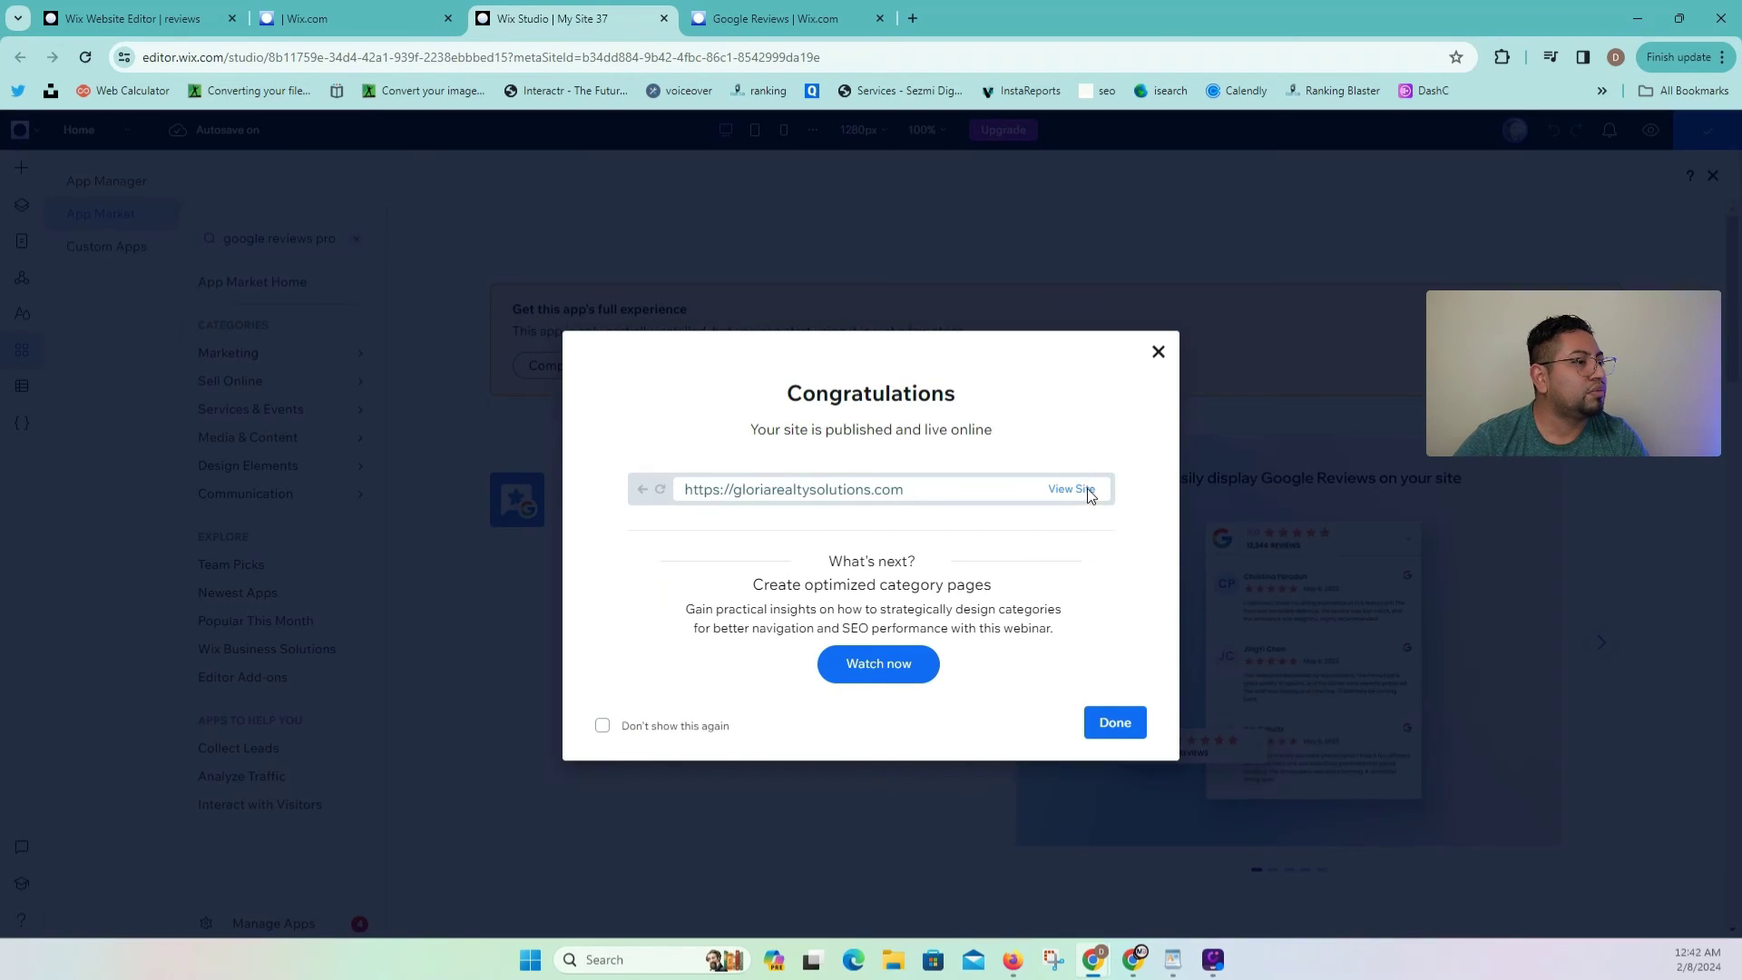
pyautogui.click(1087, 493)
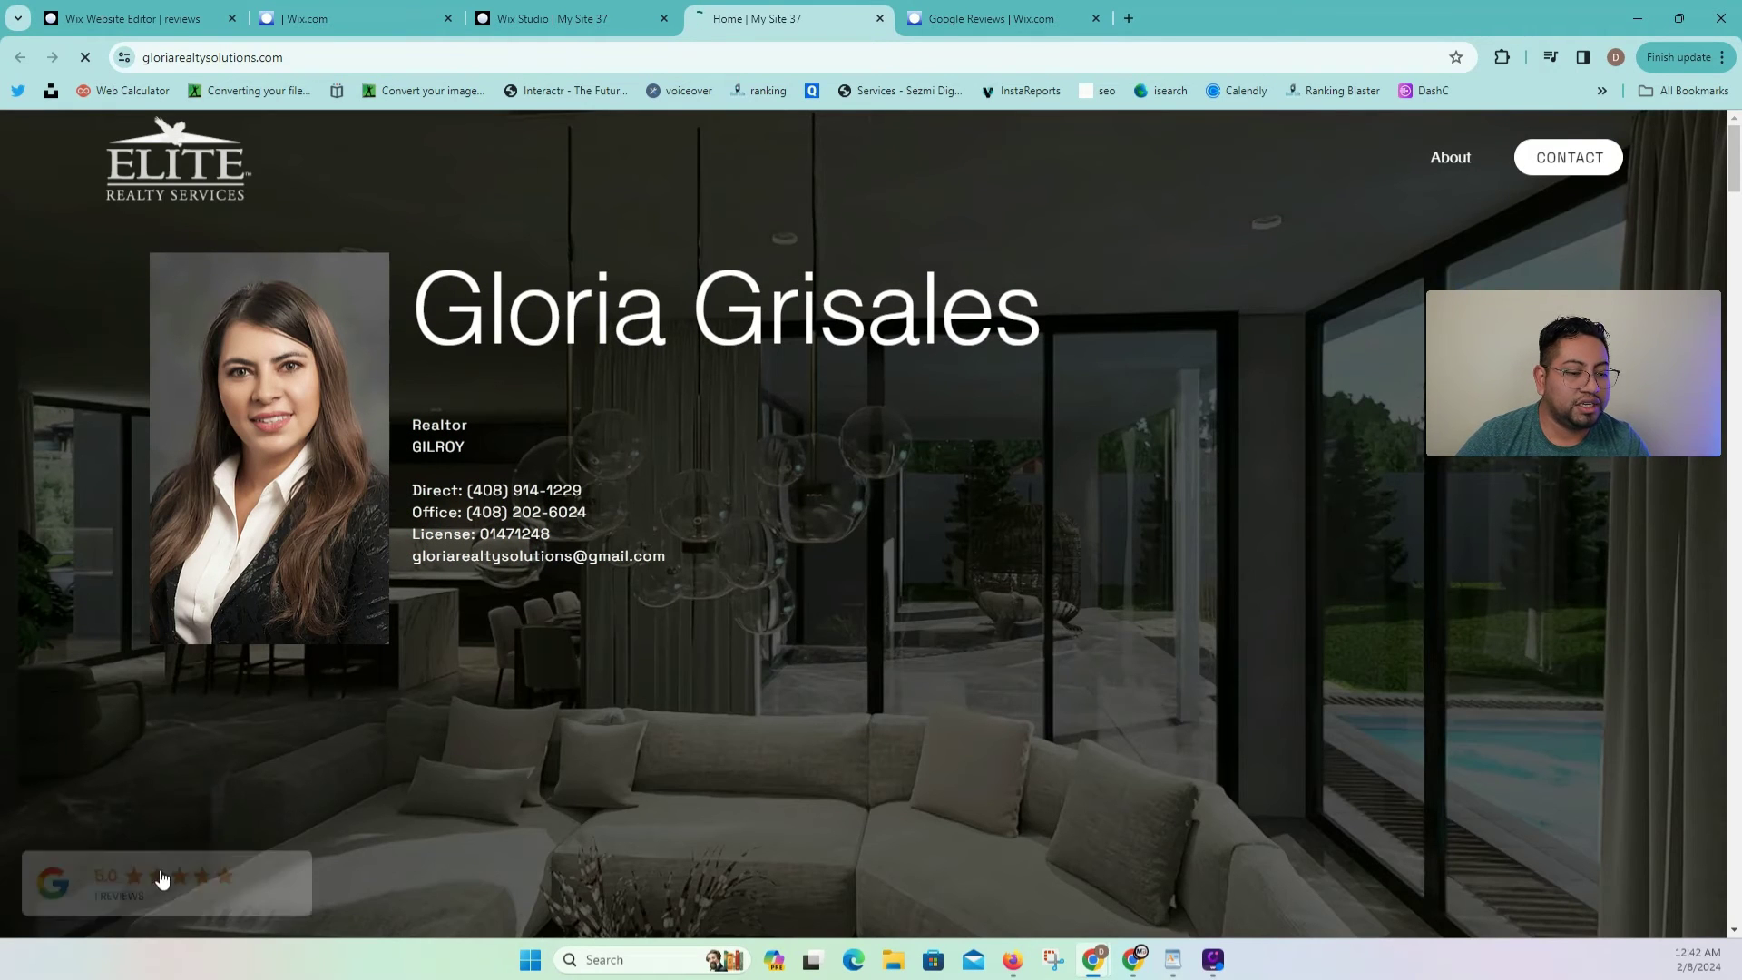
# Step: Expand and collapse the live 5.0 reviews badge, then return to the reviews dashboard
pyautogui.click(290, 901)
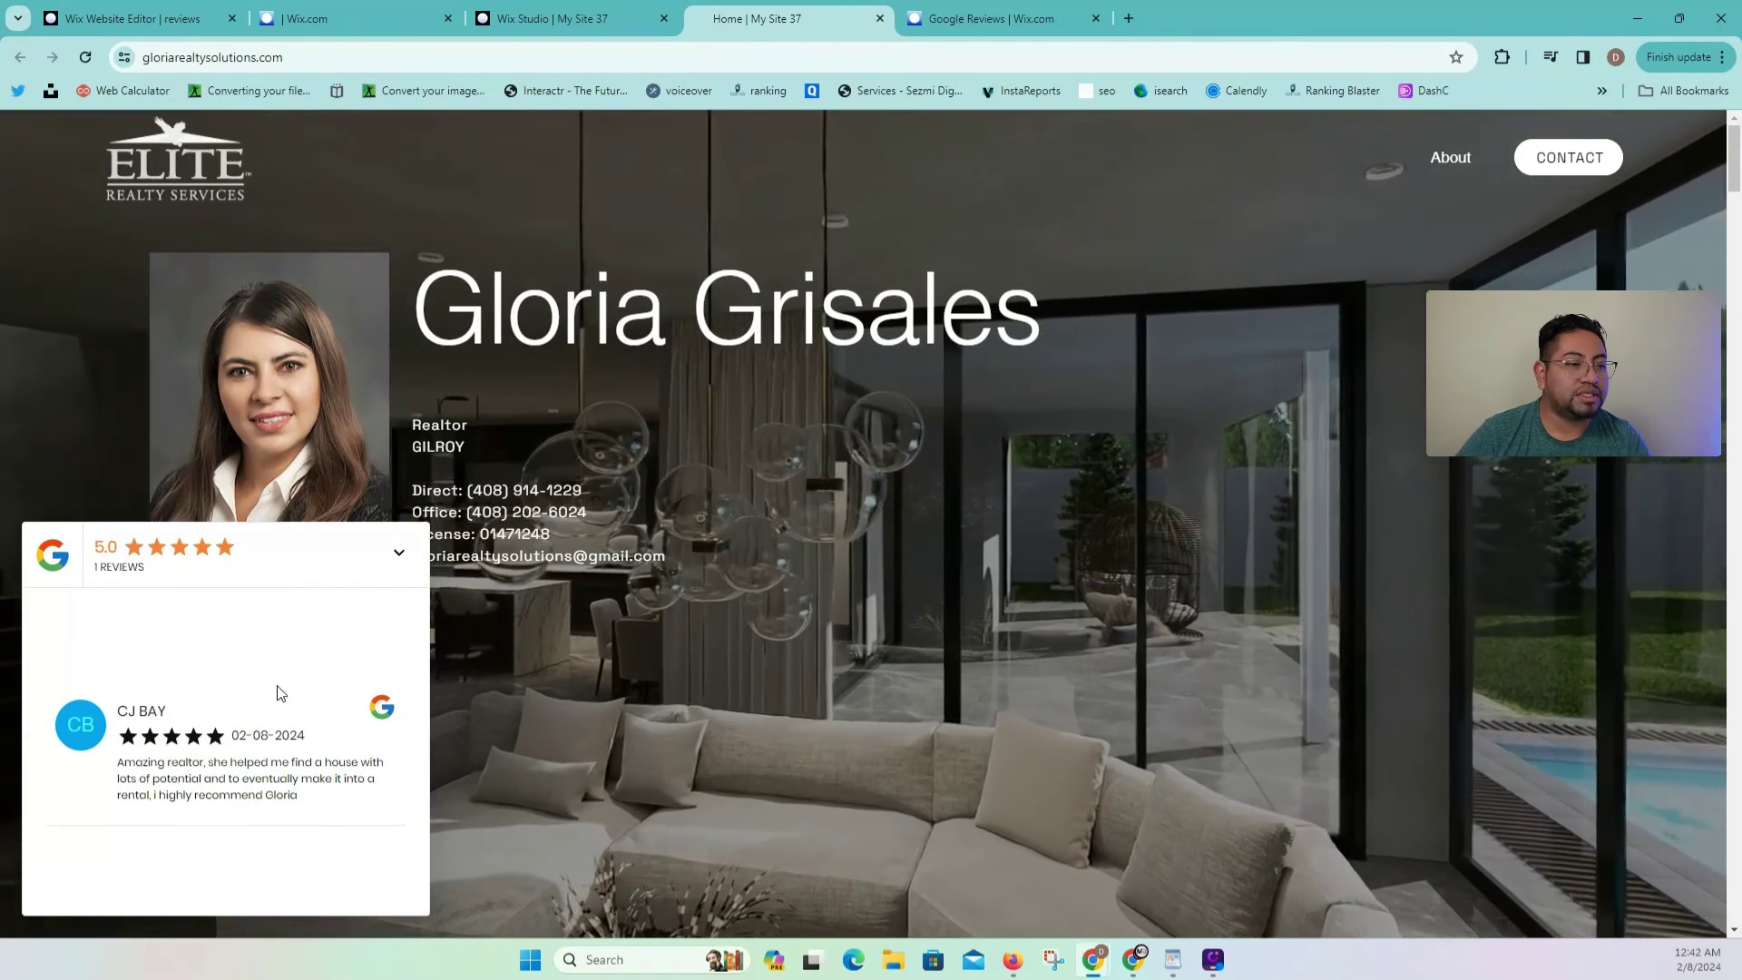
pyautogui.click(392, 555)
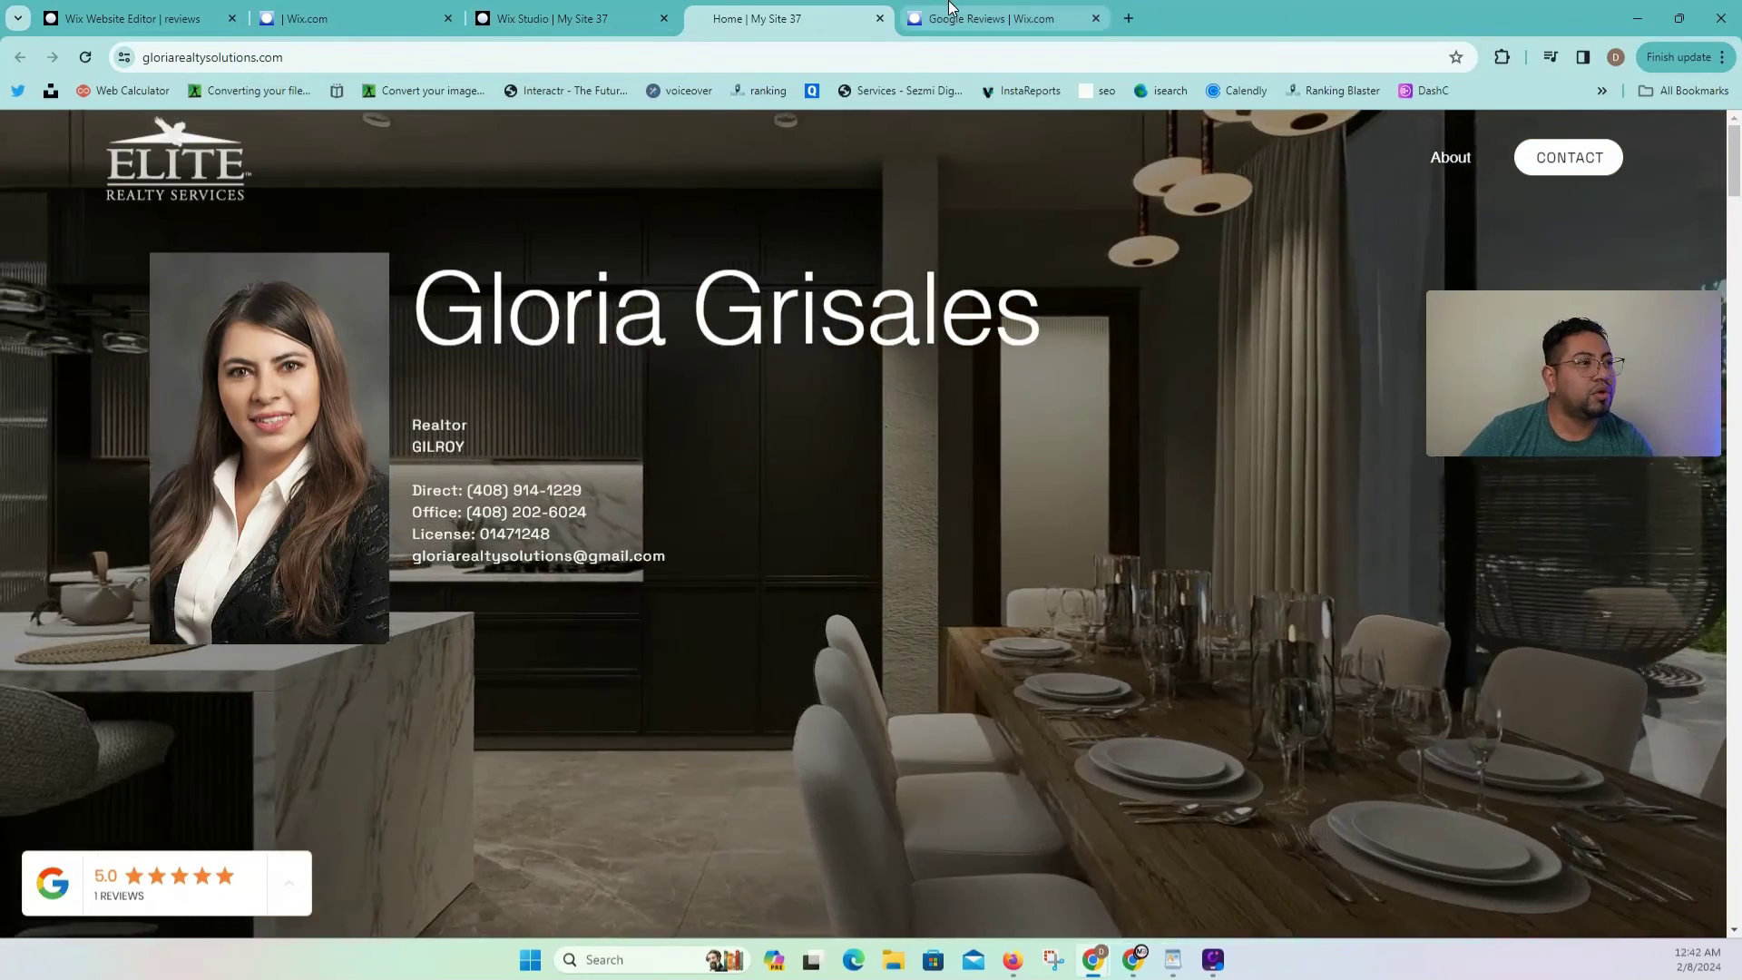
pyautogui.click(951, 11)
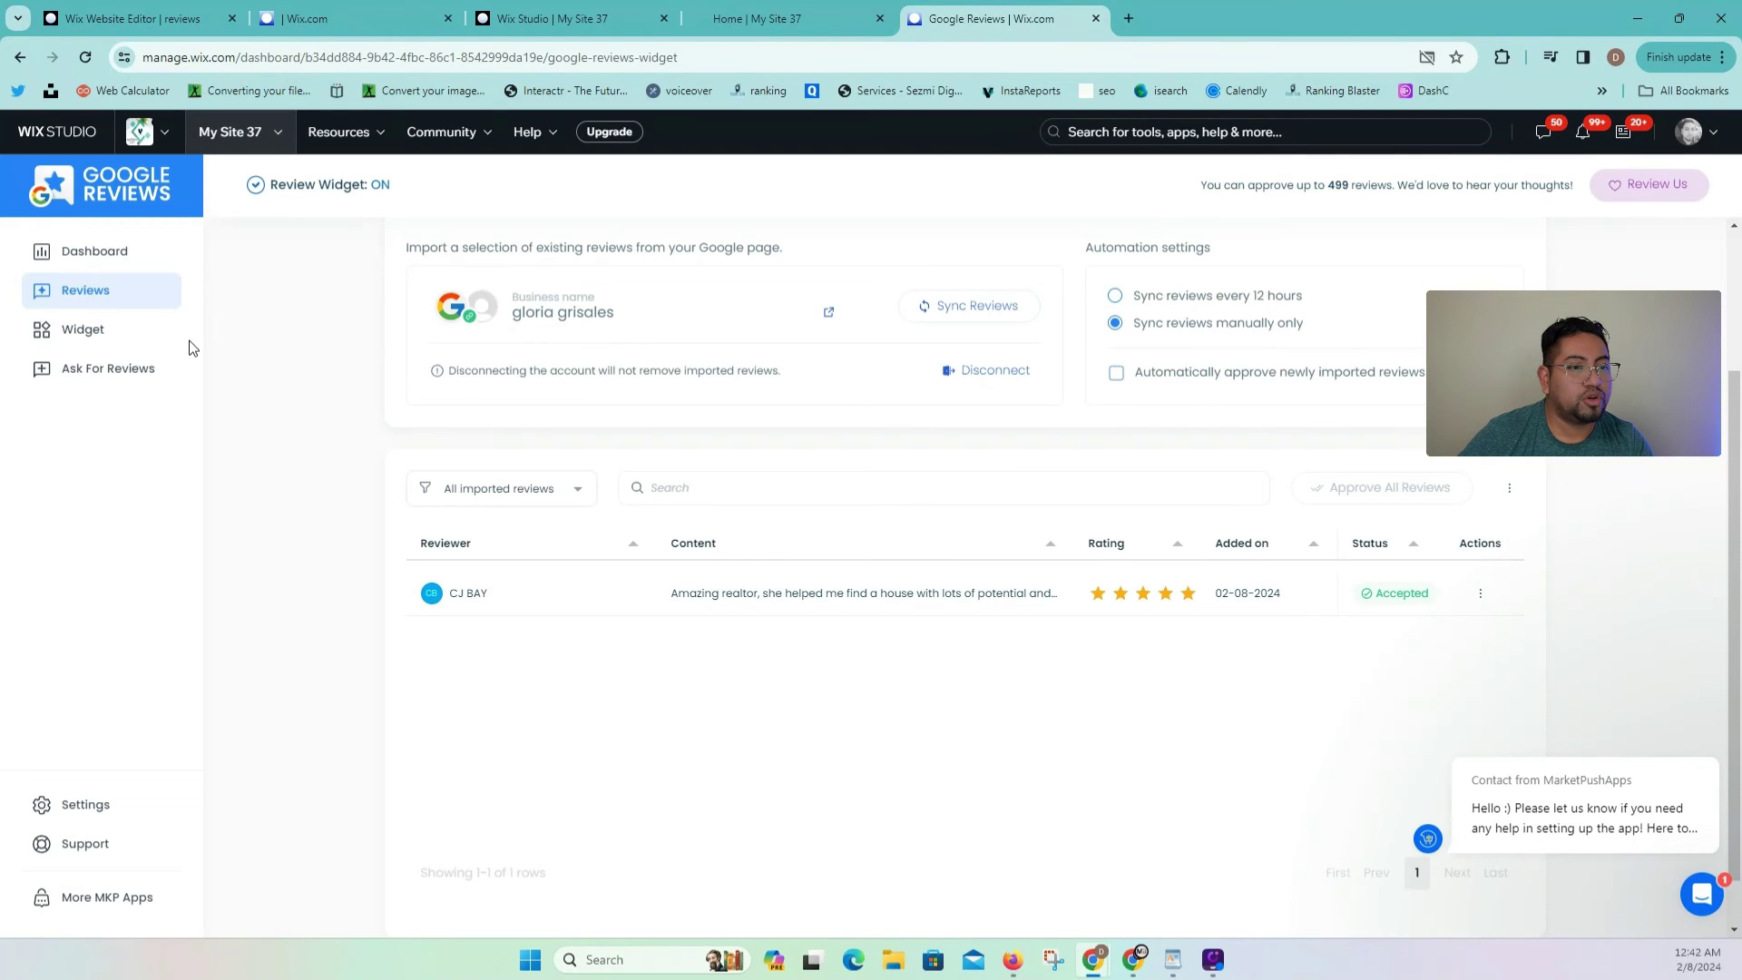
# Step: Customize the review badge with the dark navy colour scheme
pyautogui.click(115, 341)
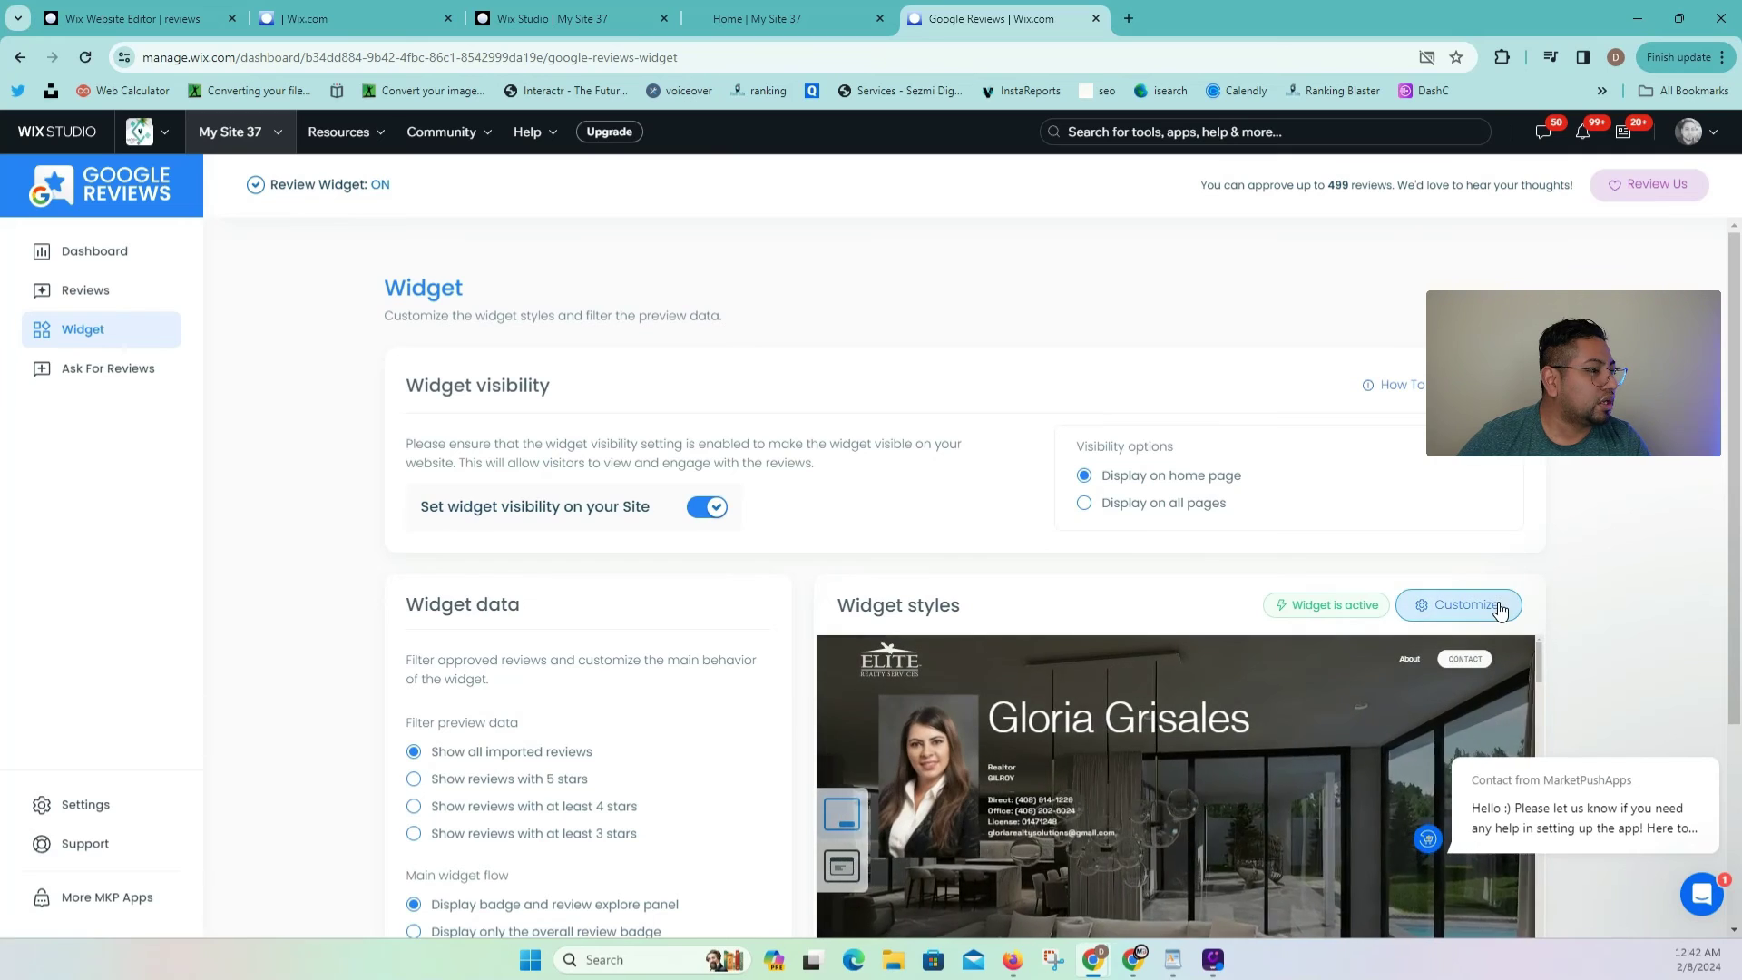
pyautogui.click(1500, 609)
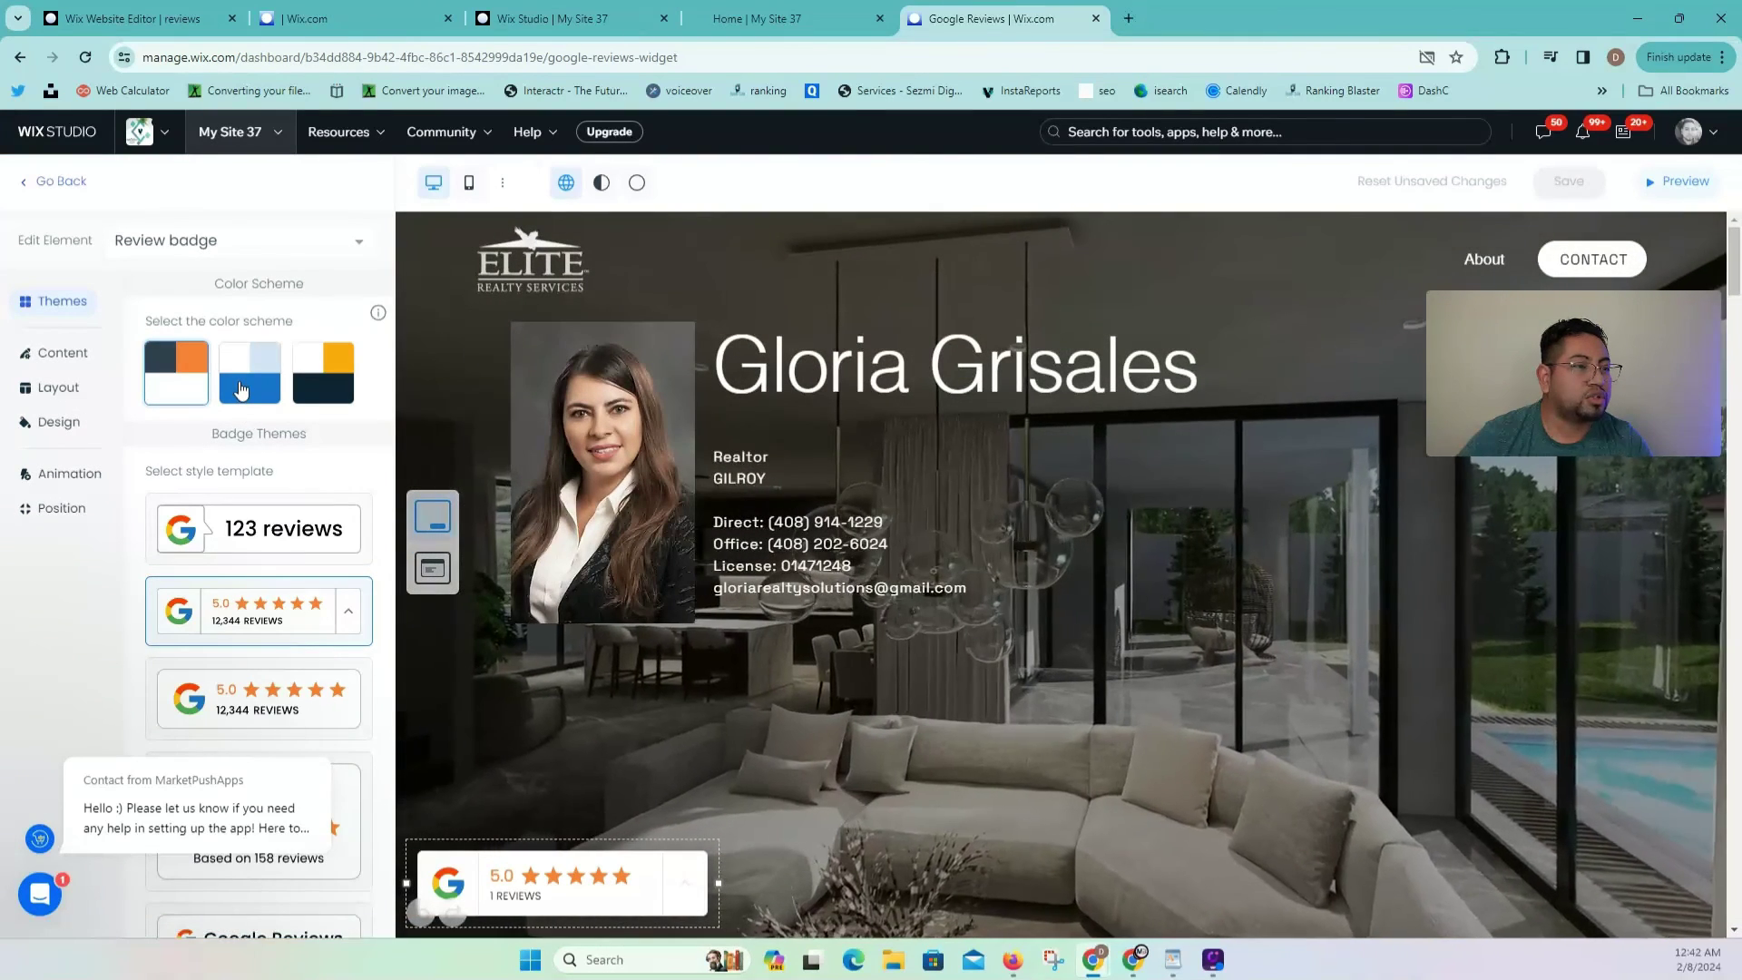
pyautogui.click(242, 390)
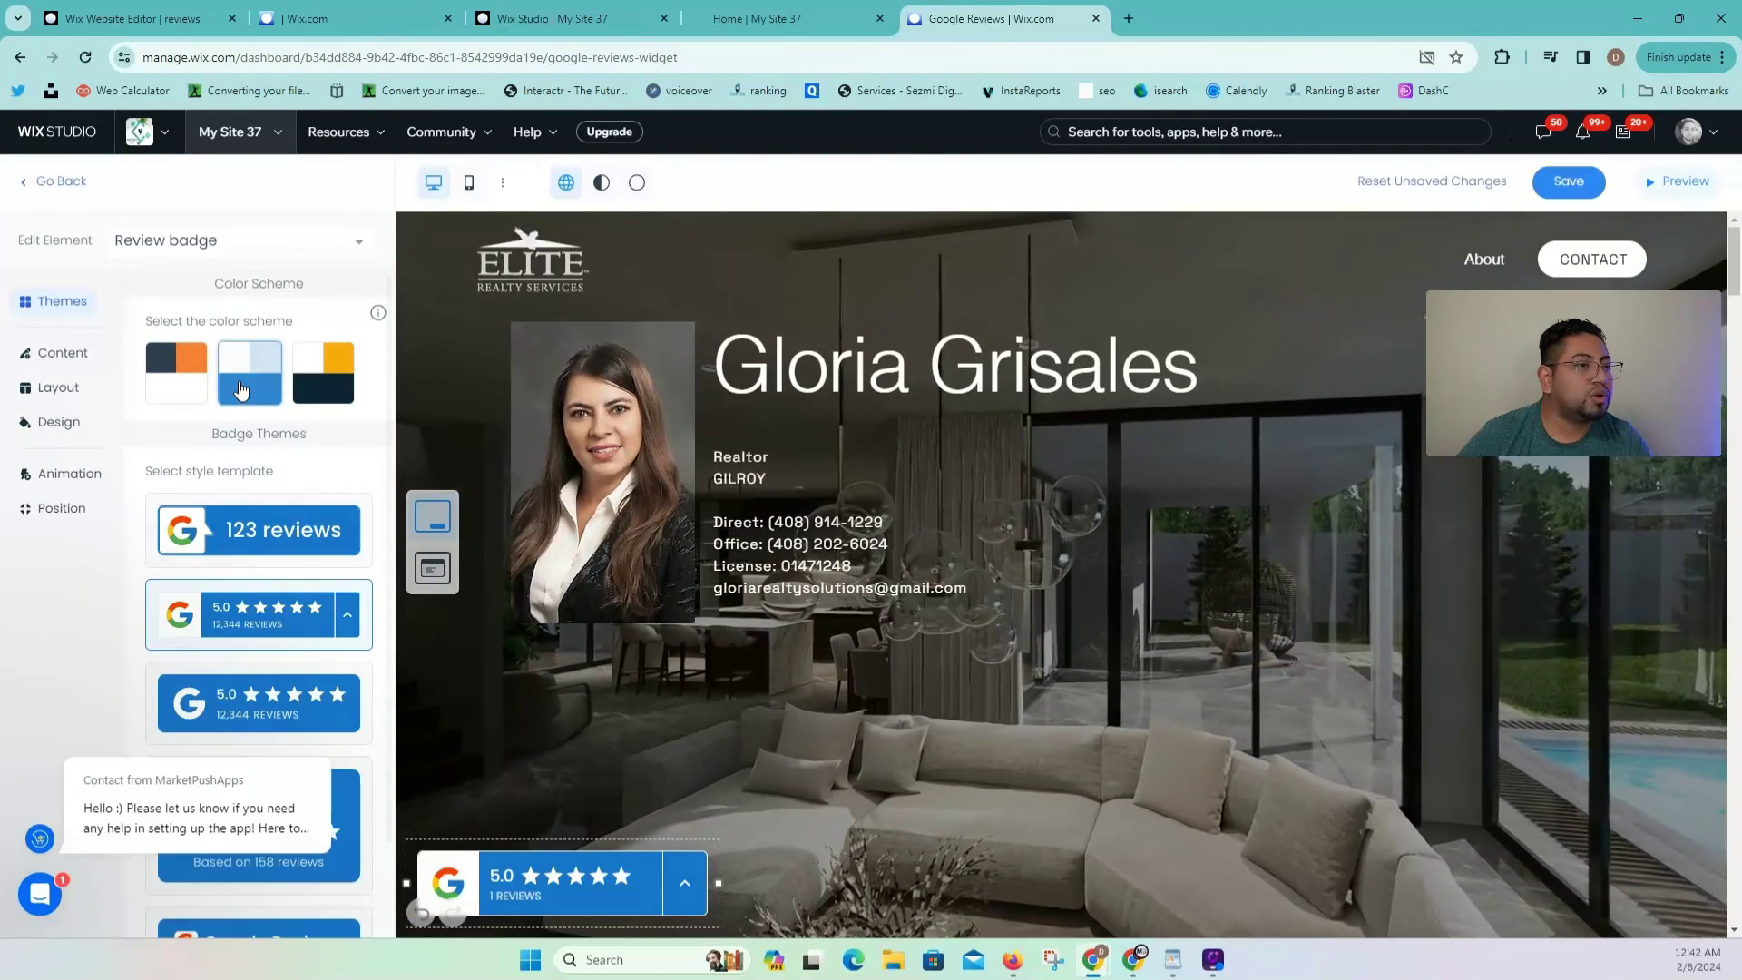
pyautogui.click(329, 375)
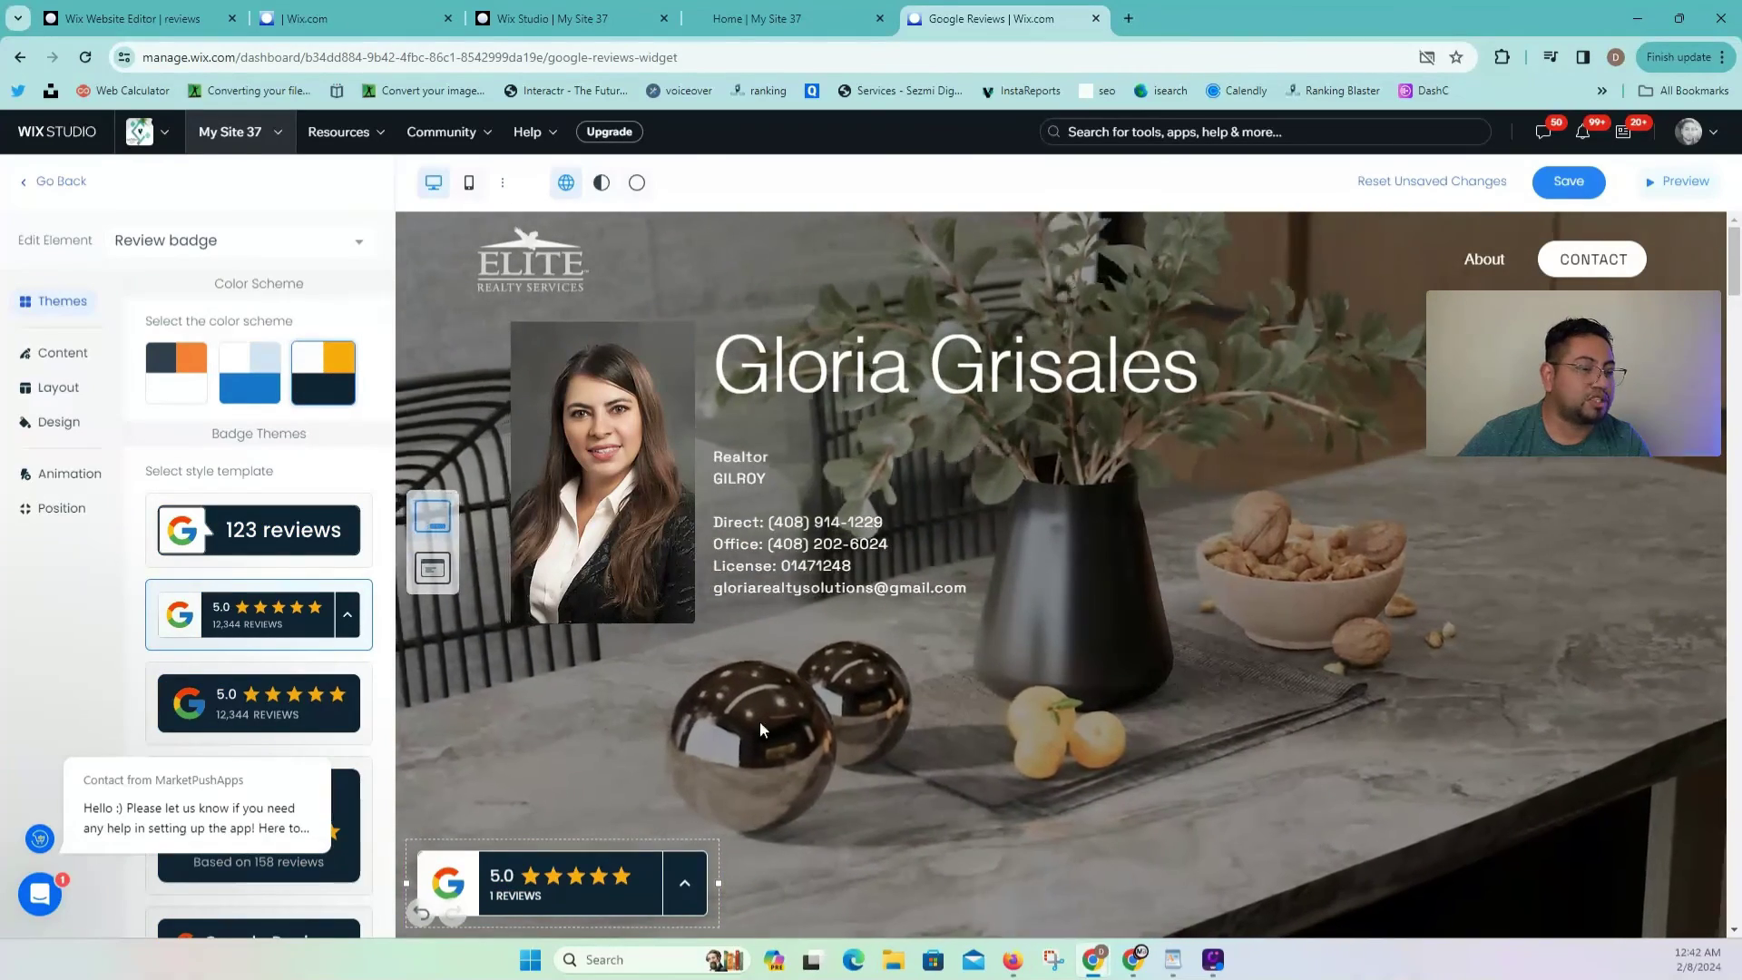
# Step: Choose the compact badge template with an expand arrow after trying other styles
pyautogui.scroll(-1, 259, 544)
pyautogui.click(251, 601)
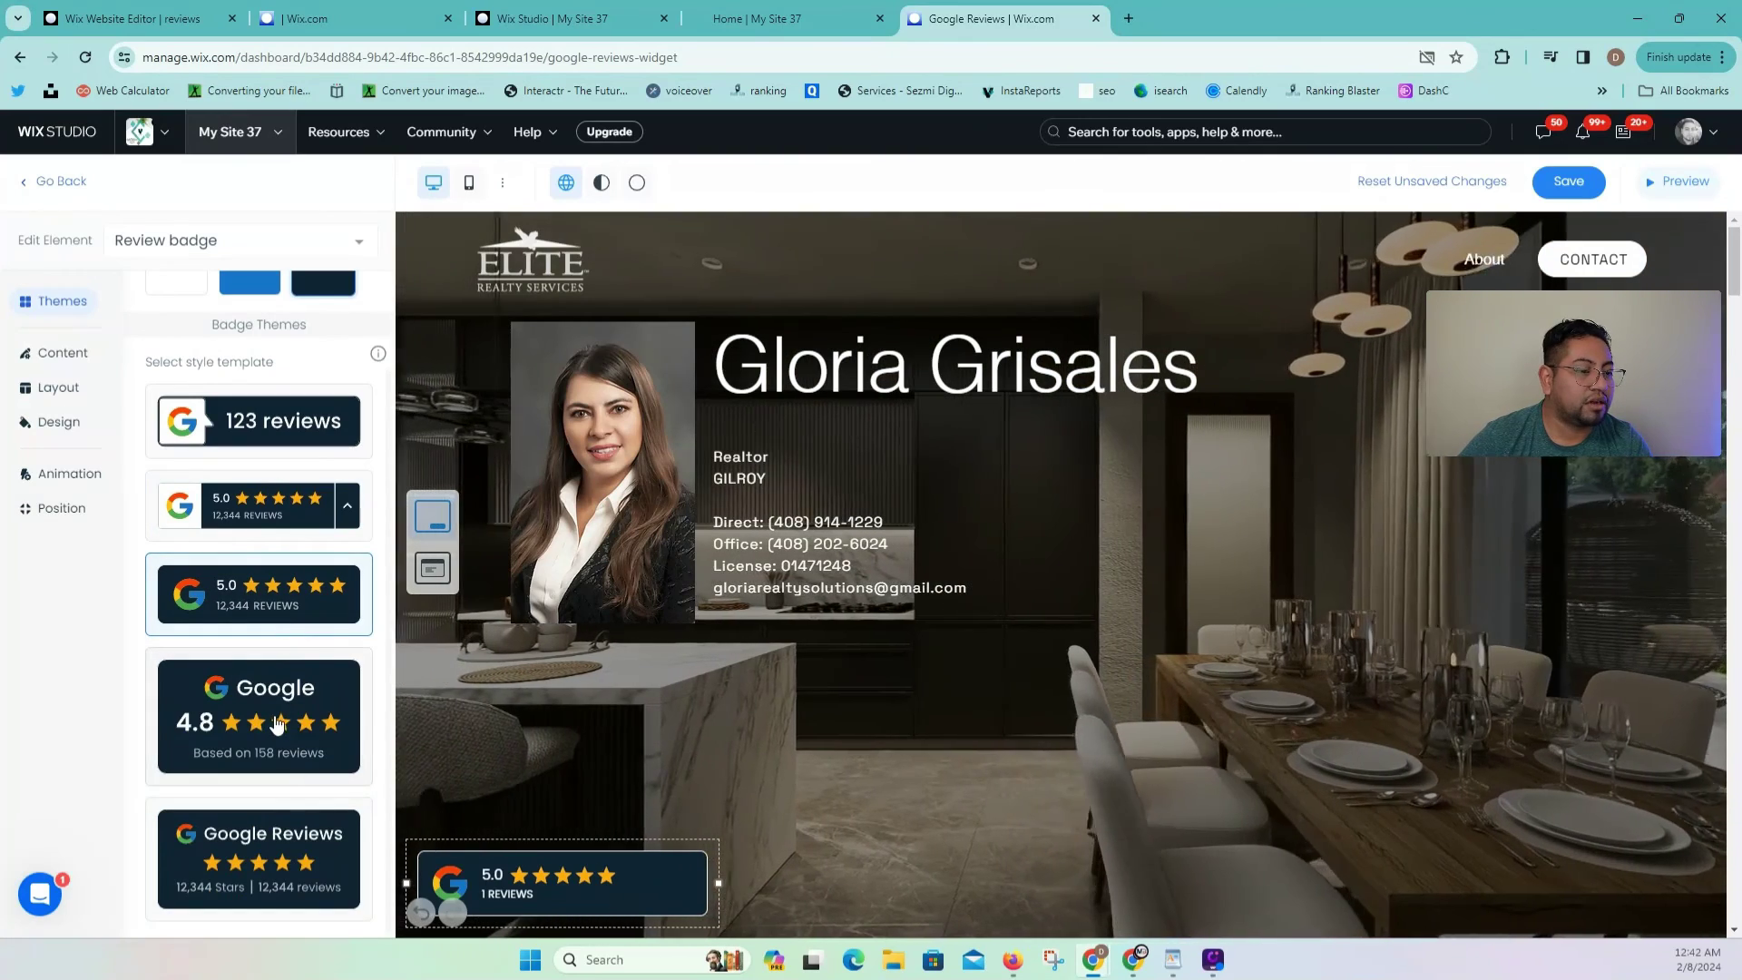
pyautogui.click(276, 723)
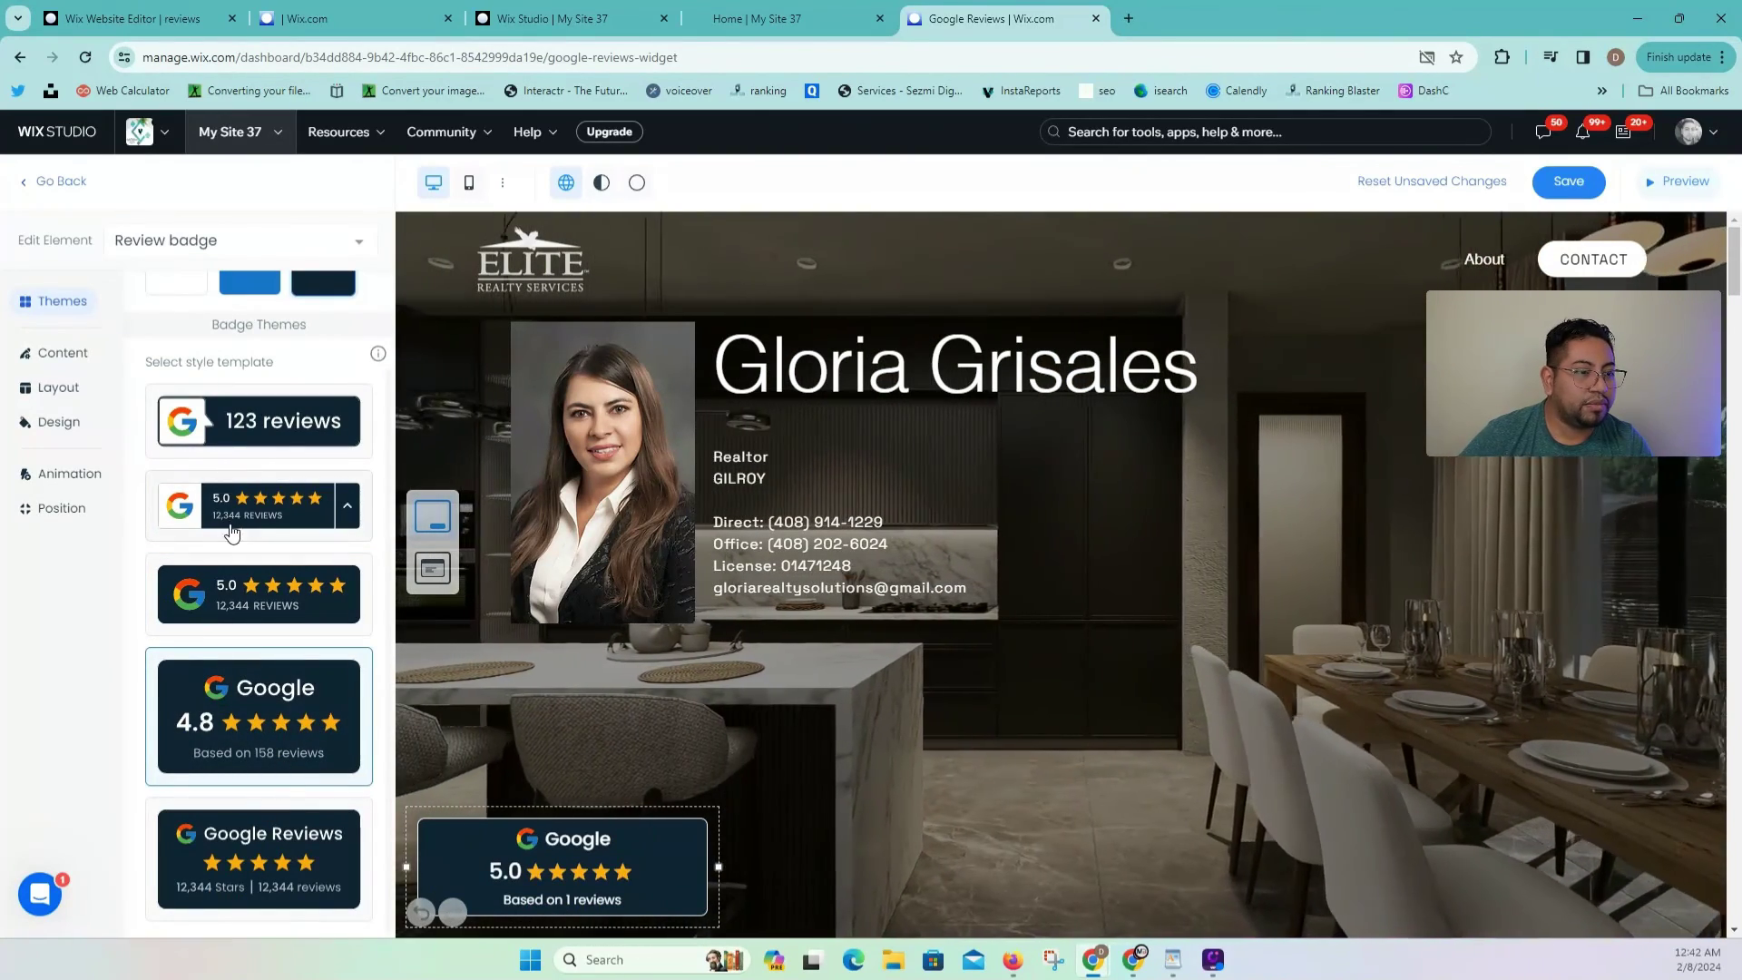
pyautogui.click(232, 533)
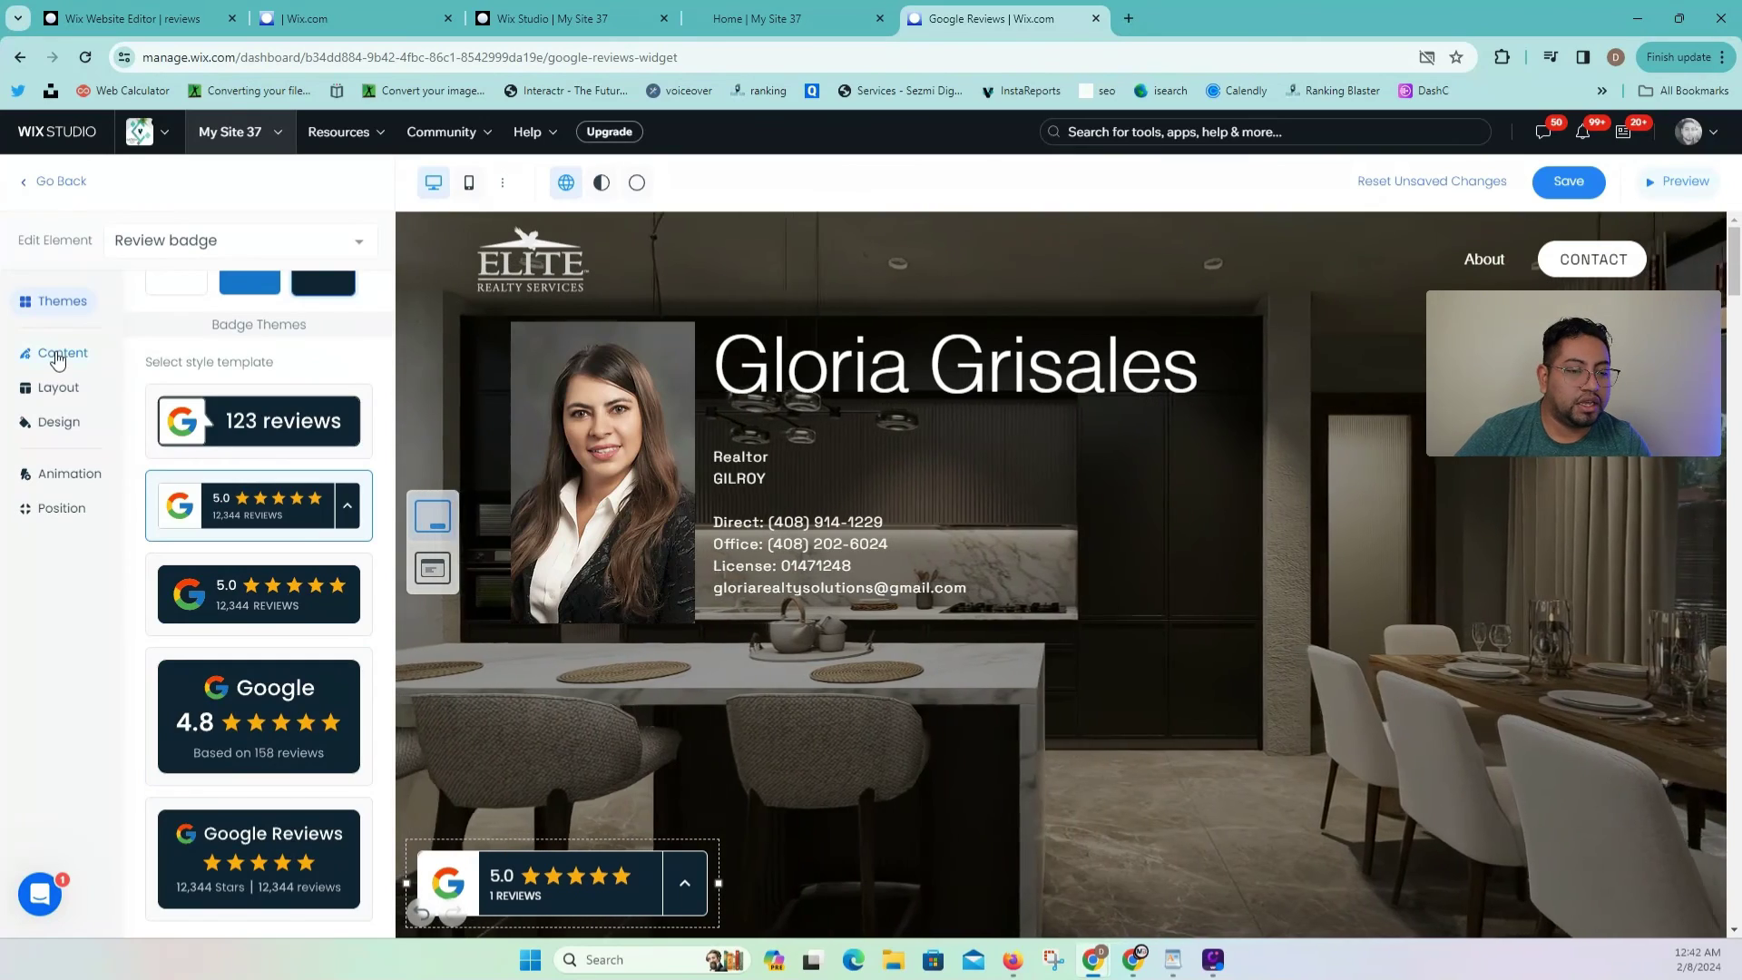
# Step: Set the badge content to use the second Google logo variant
pyautogui.click(58, 357)
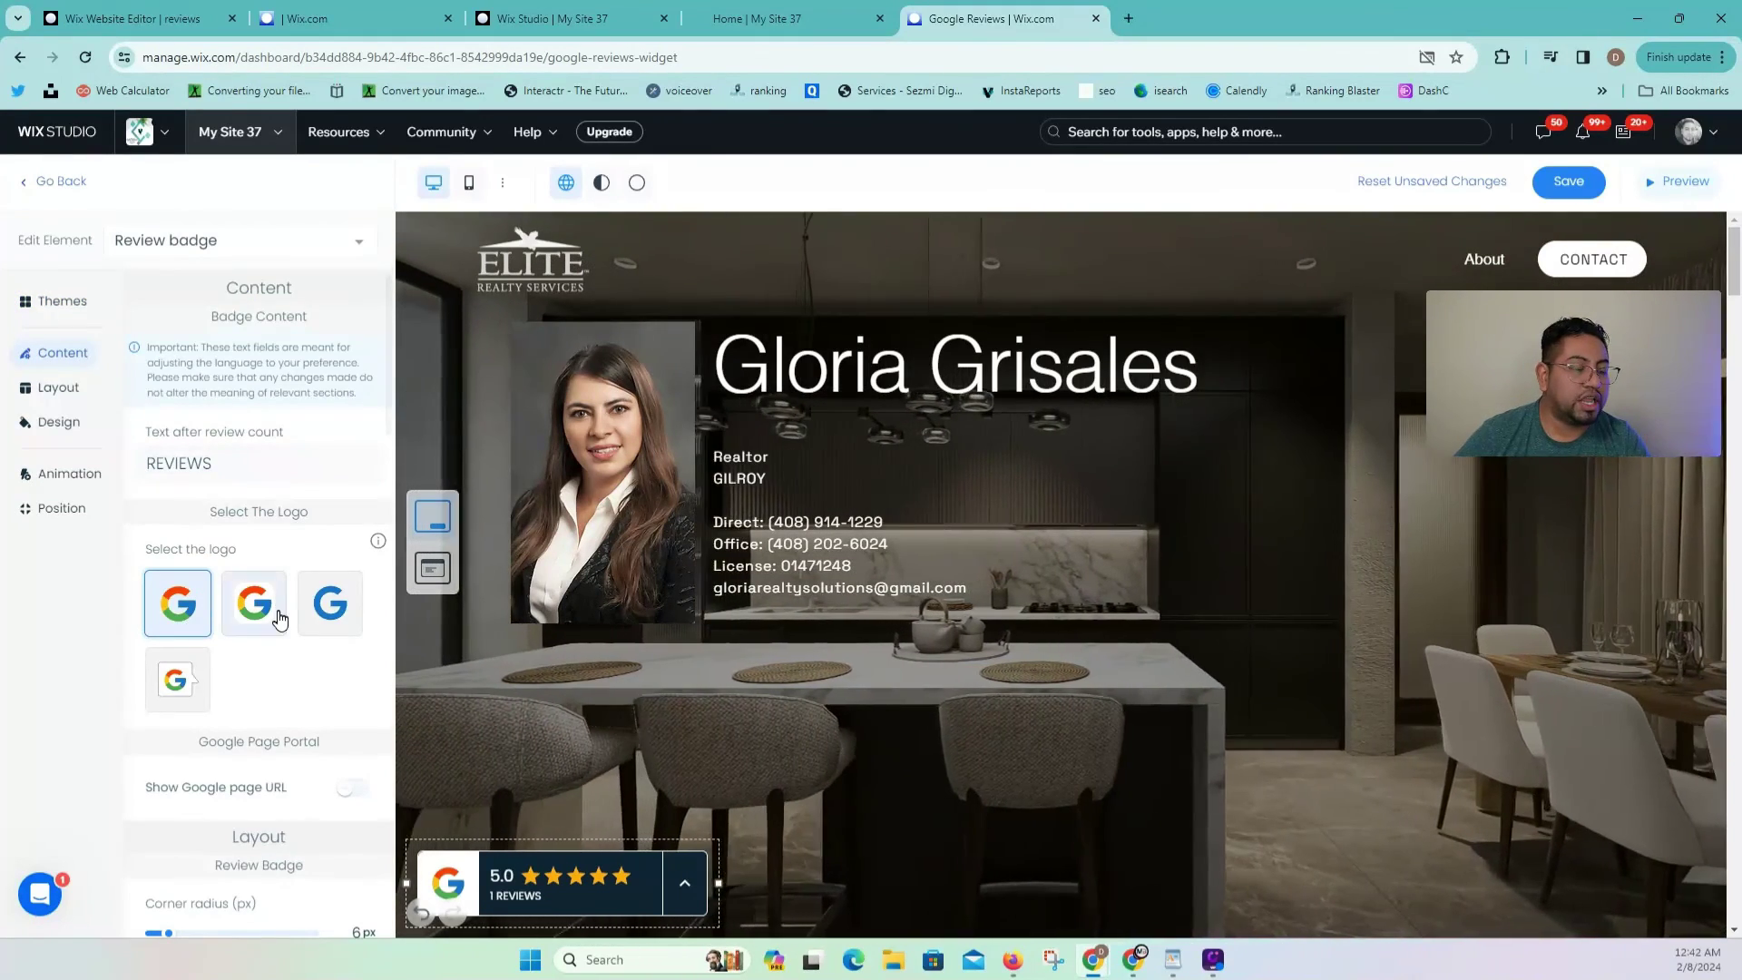
pyautogui.click(336, 612)
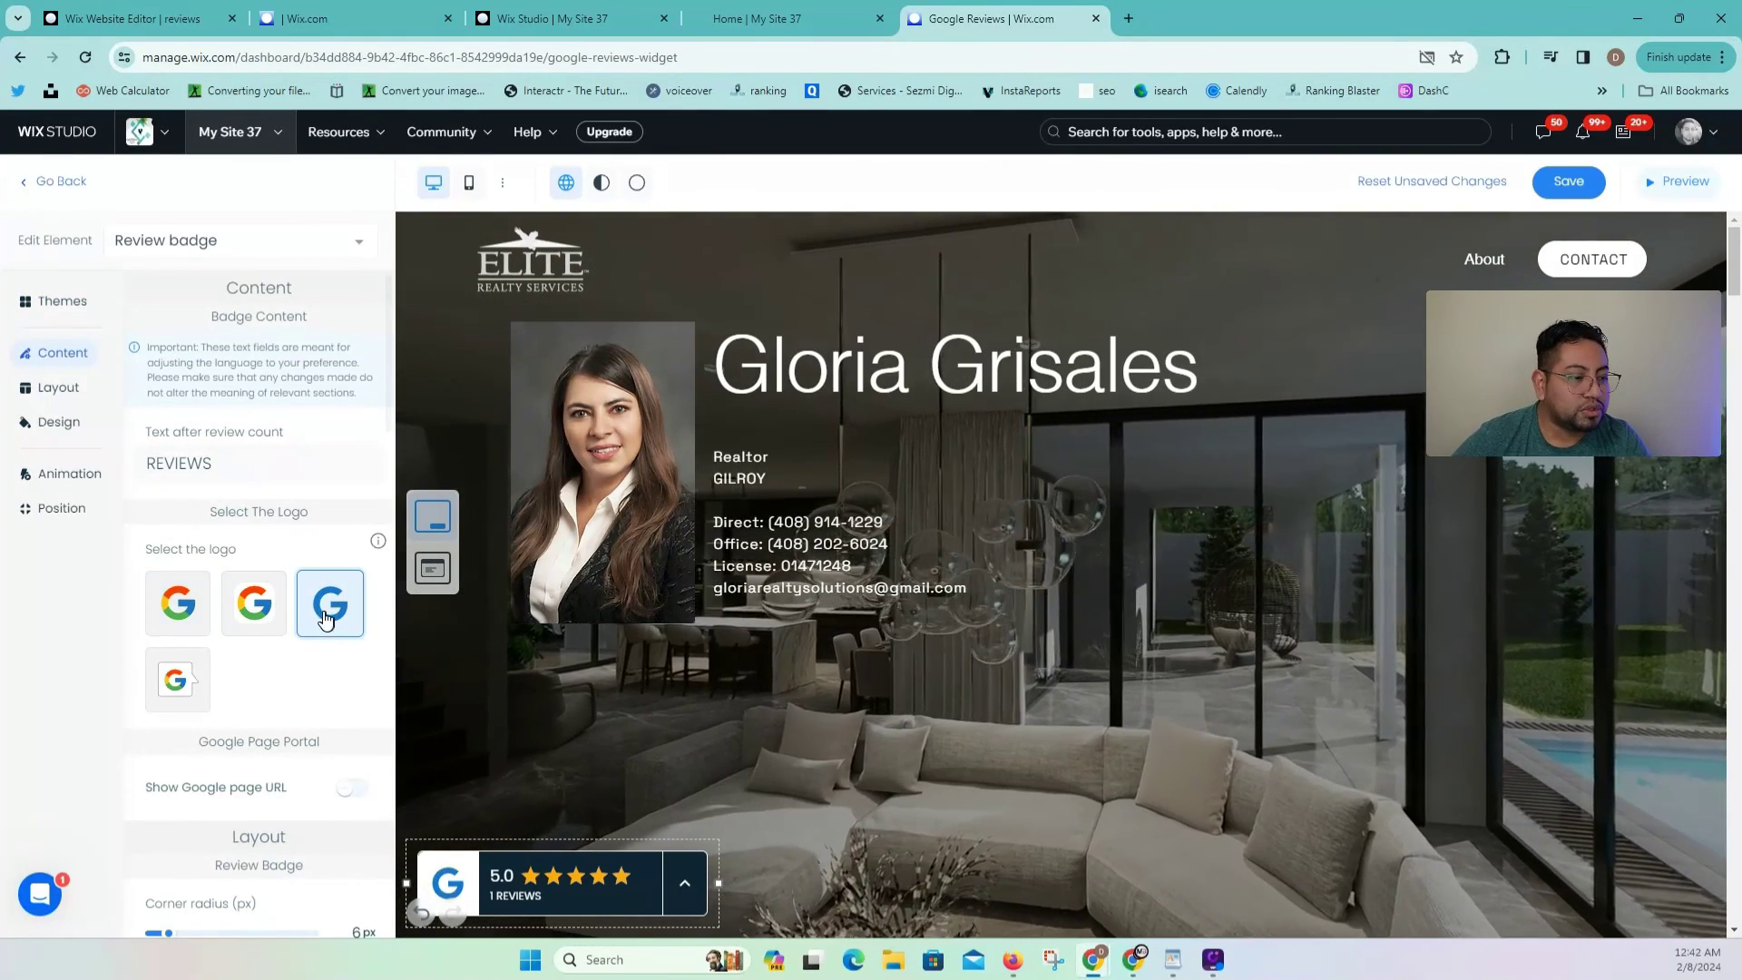
pyautogui.click(246, 607)
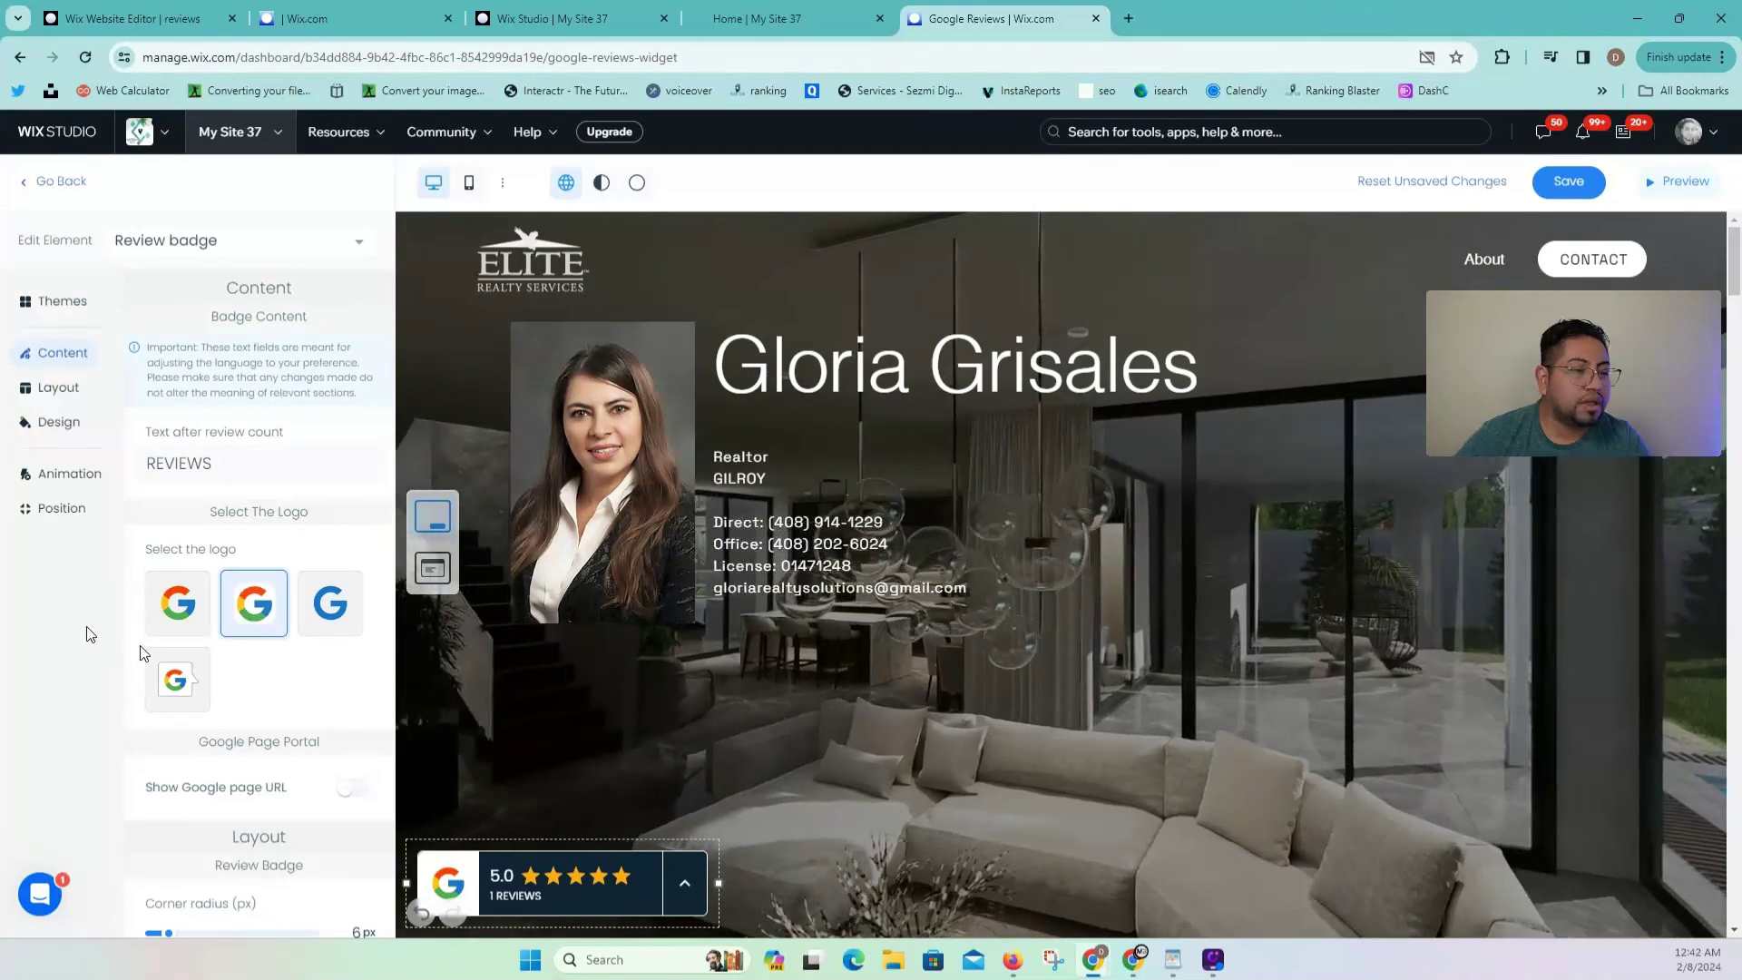
pyautogui.scroll(-5, 116, 654)
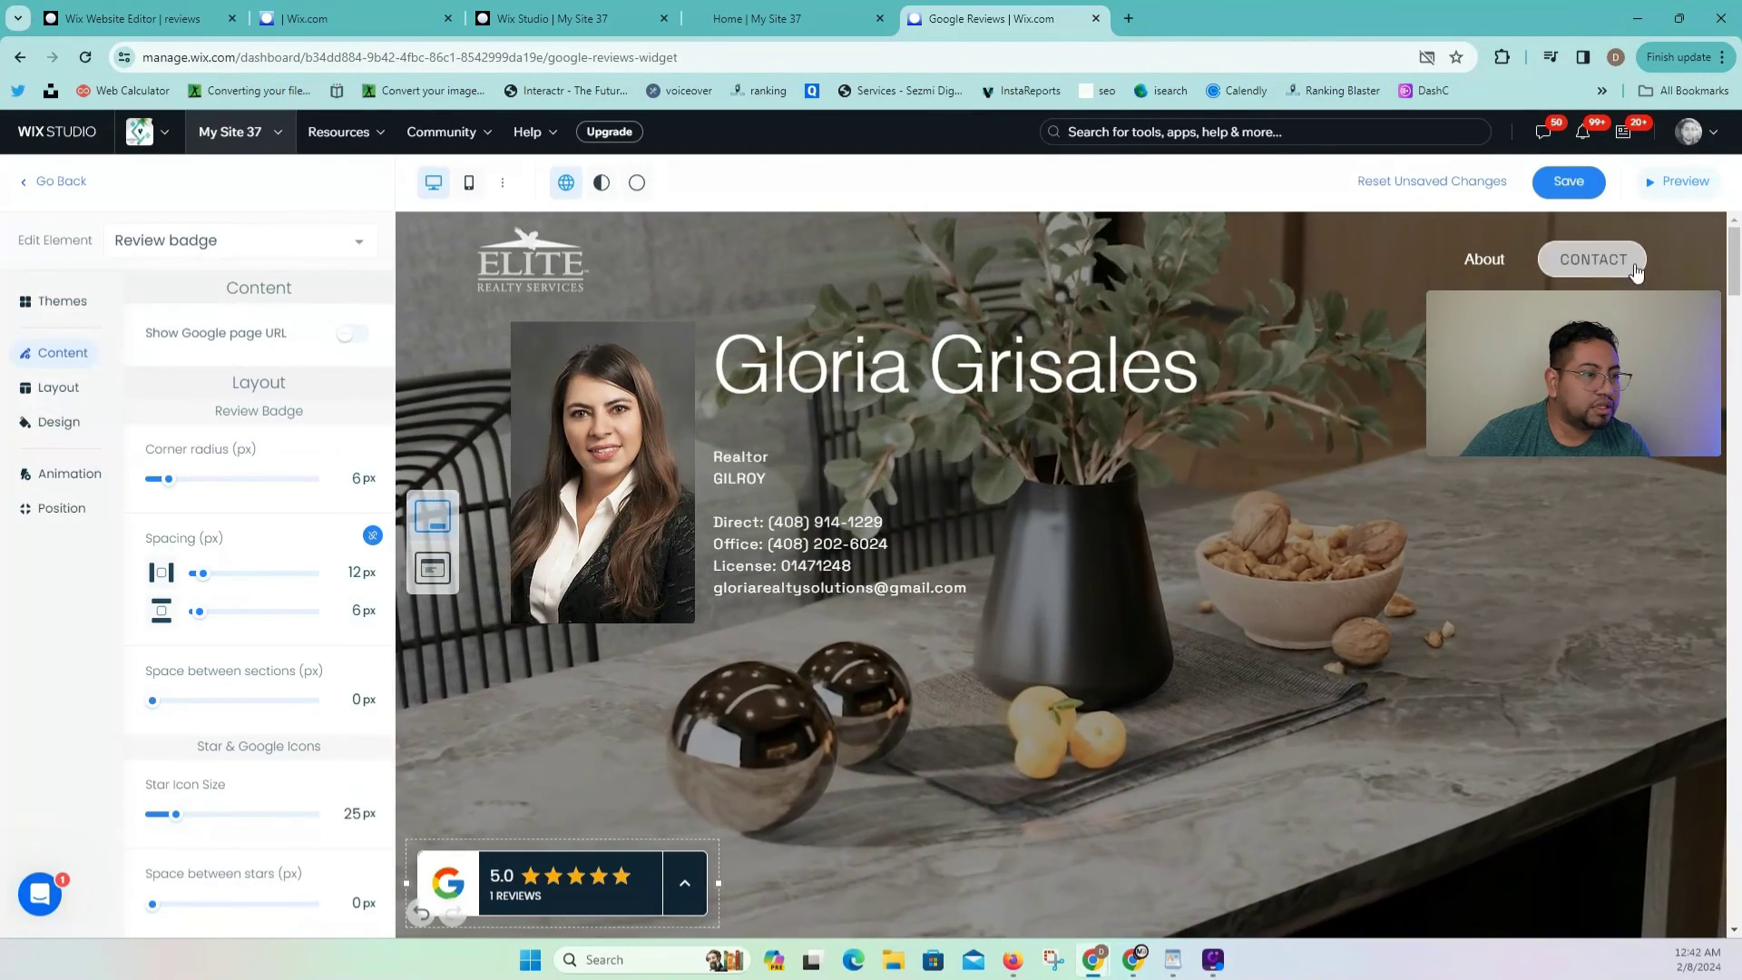
# Step: Save and publish the dark badge, preview it, then return to the live Home | My Site 37 tab
pyautogui.click(1568, 180)
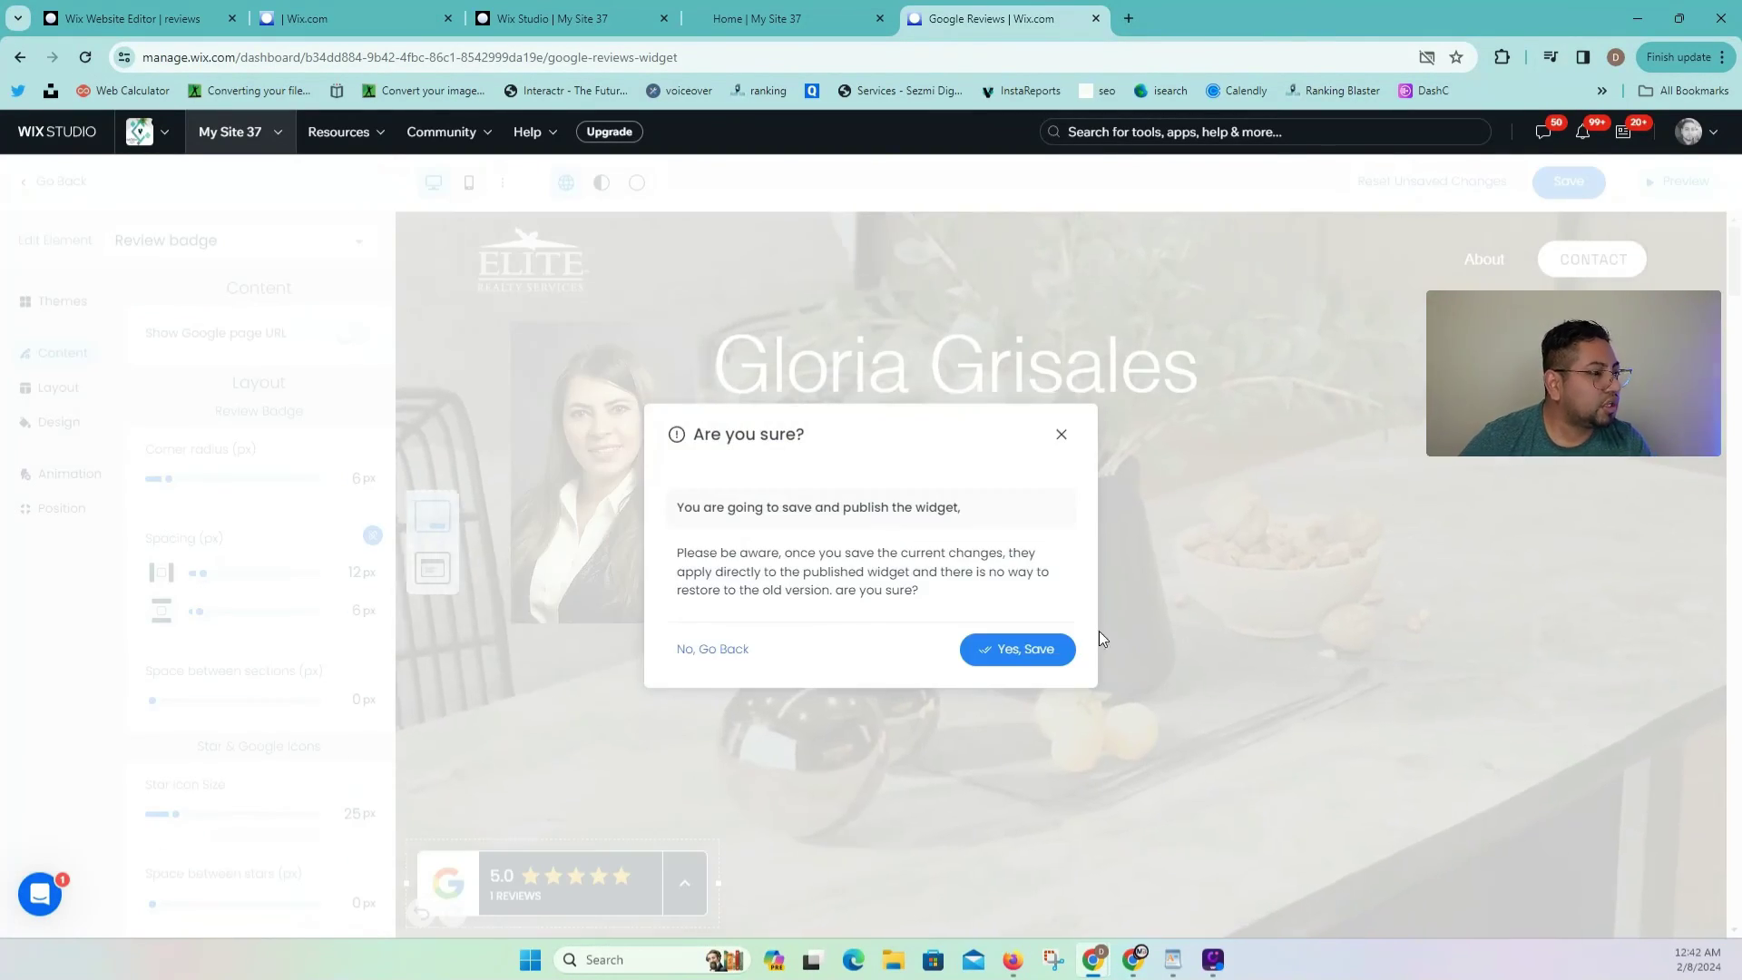
pyautogui.click(1007, 650)
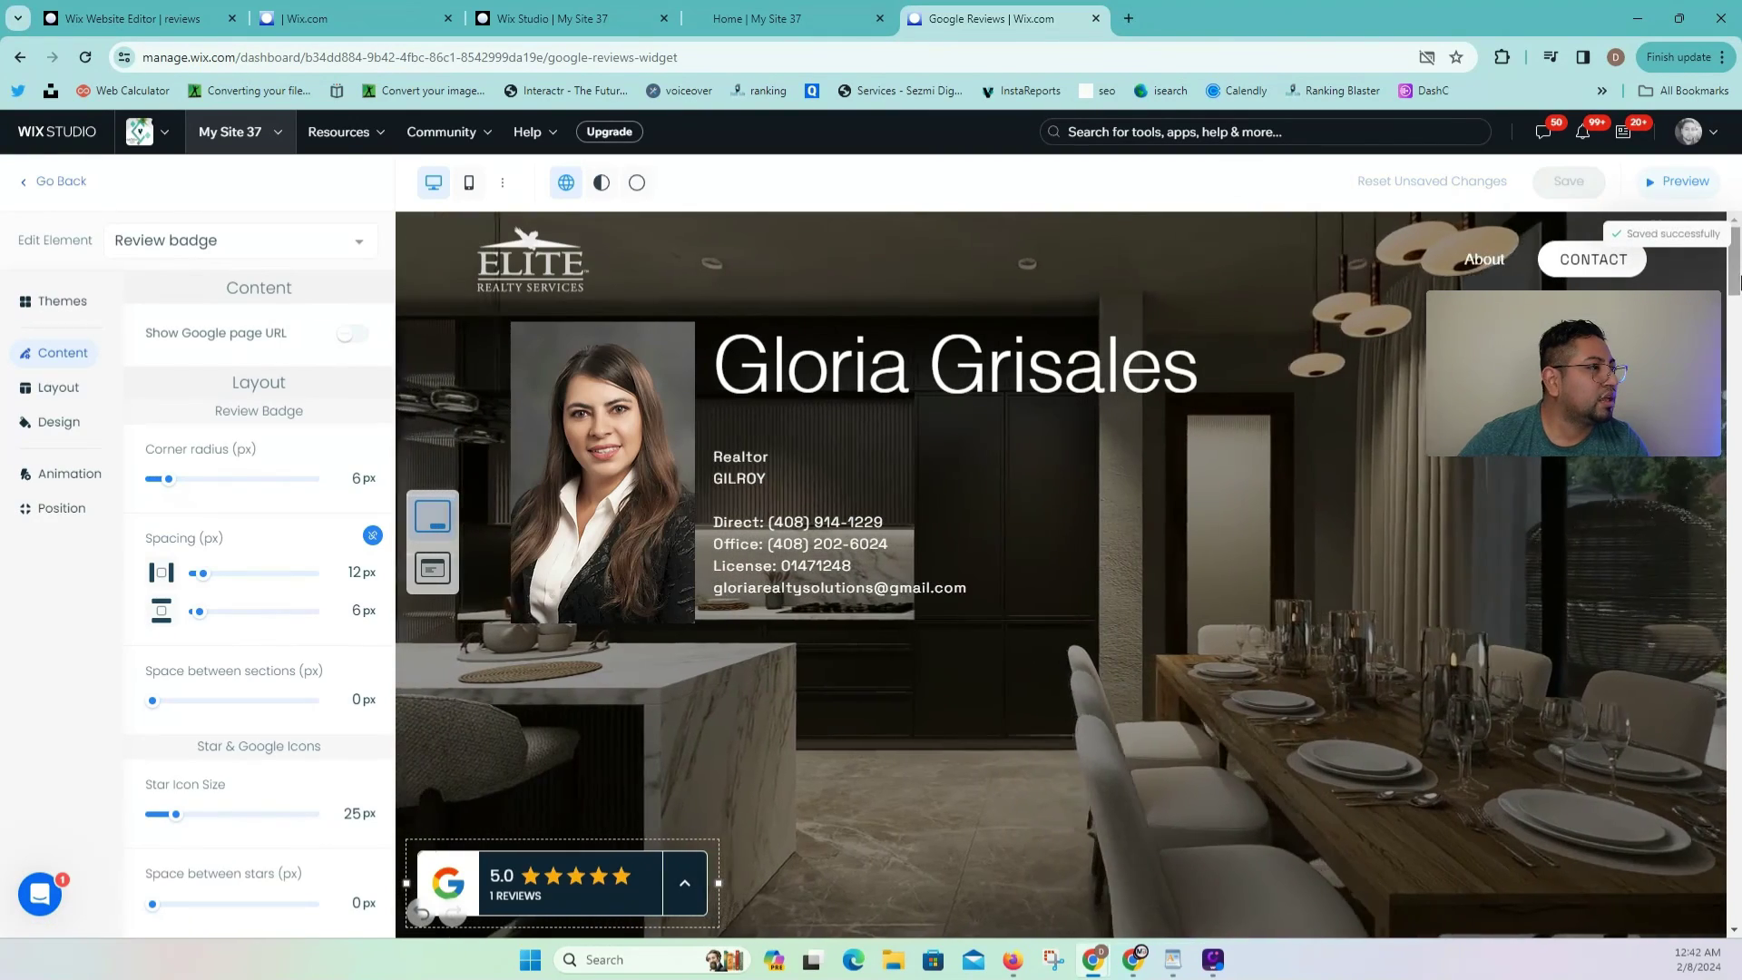
pyautogui.click(1678, 181)
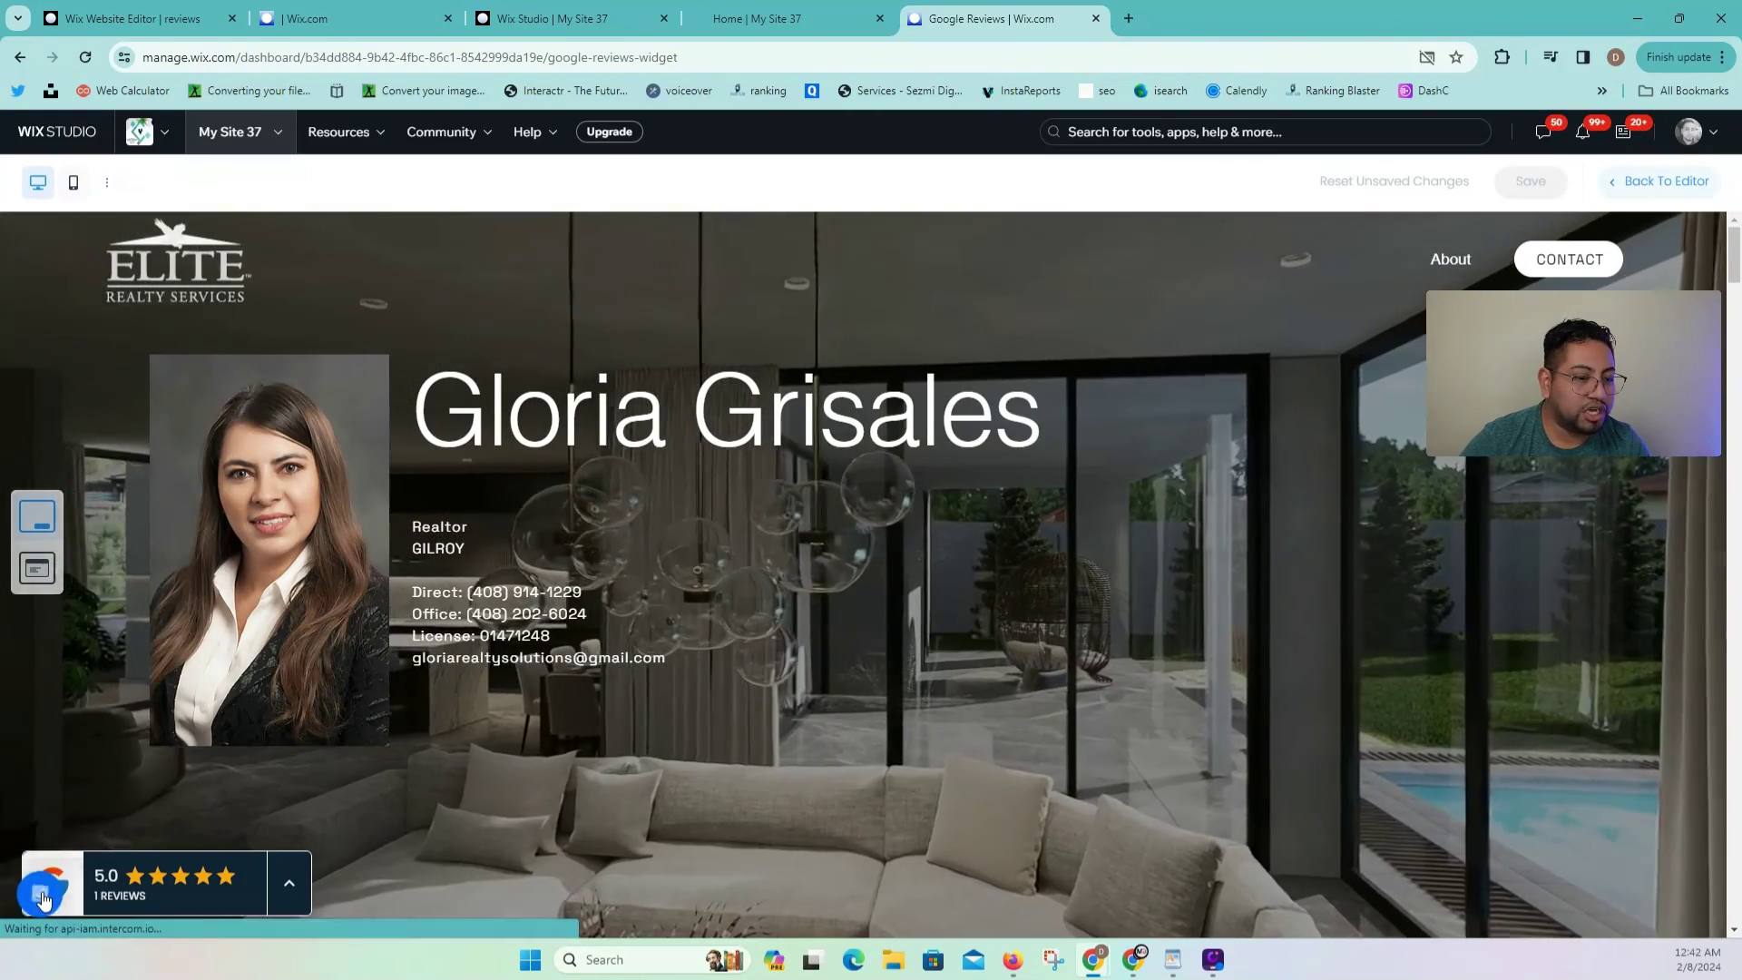
pyautogui.click(66, 905)
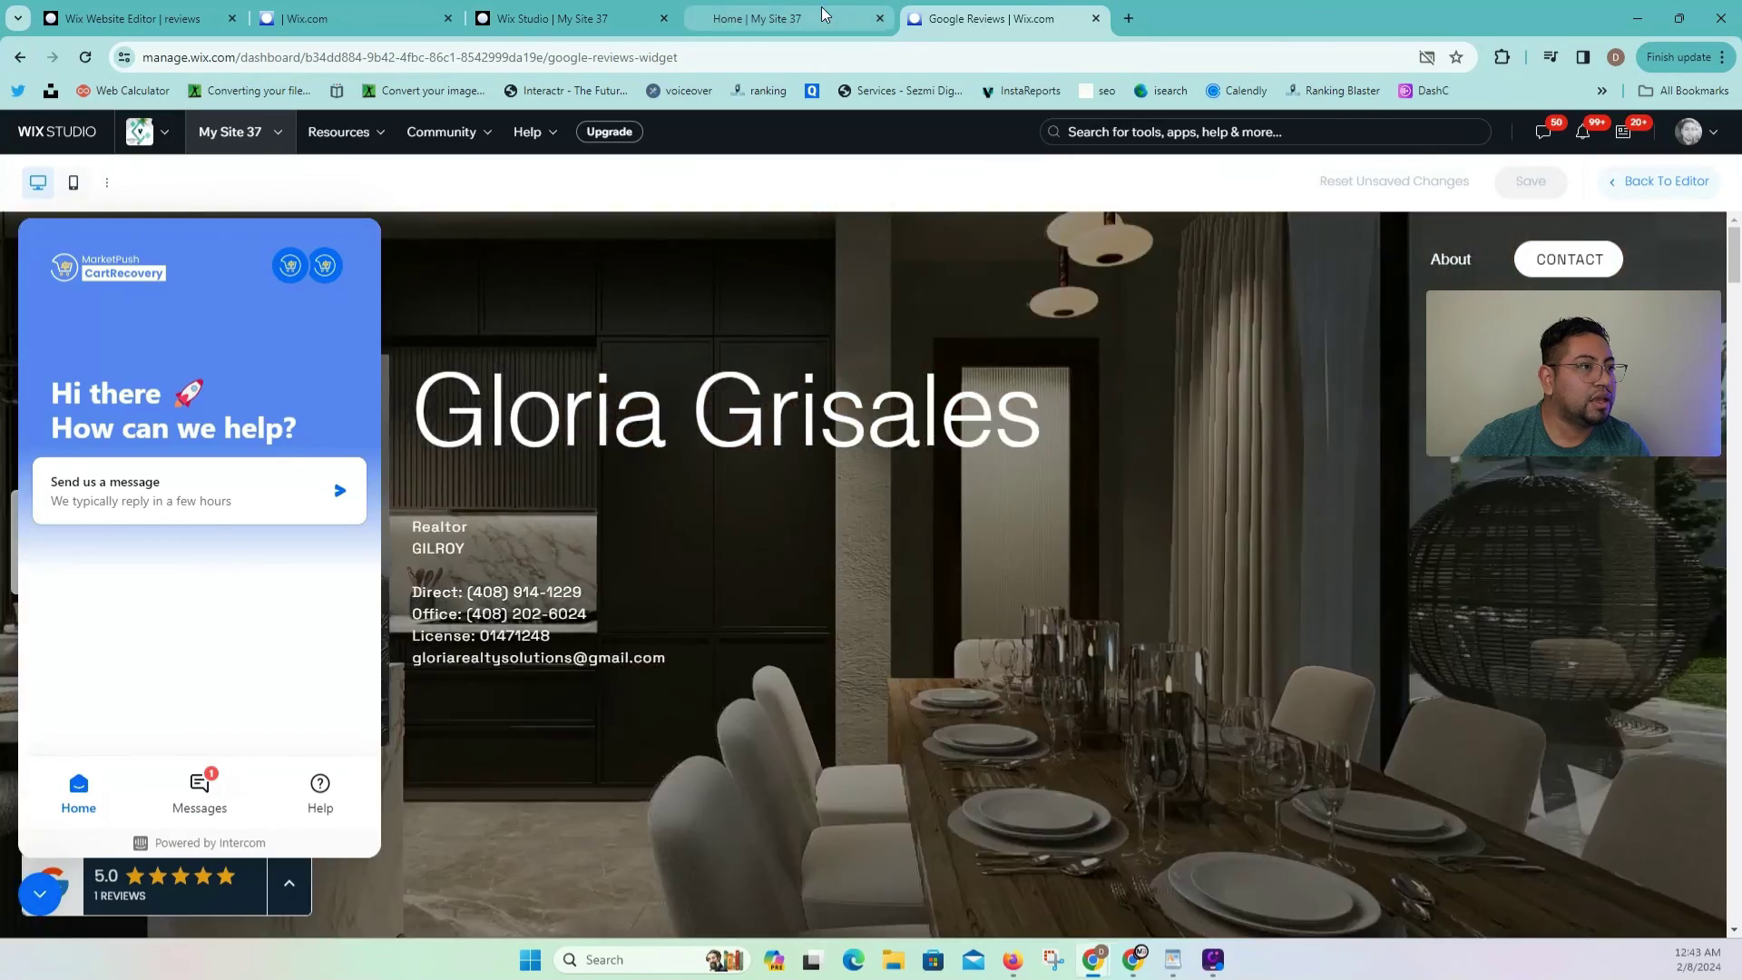
pyautogui.click(758, 18)
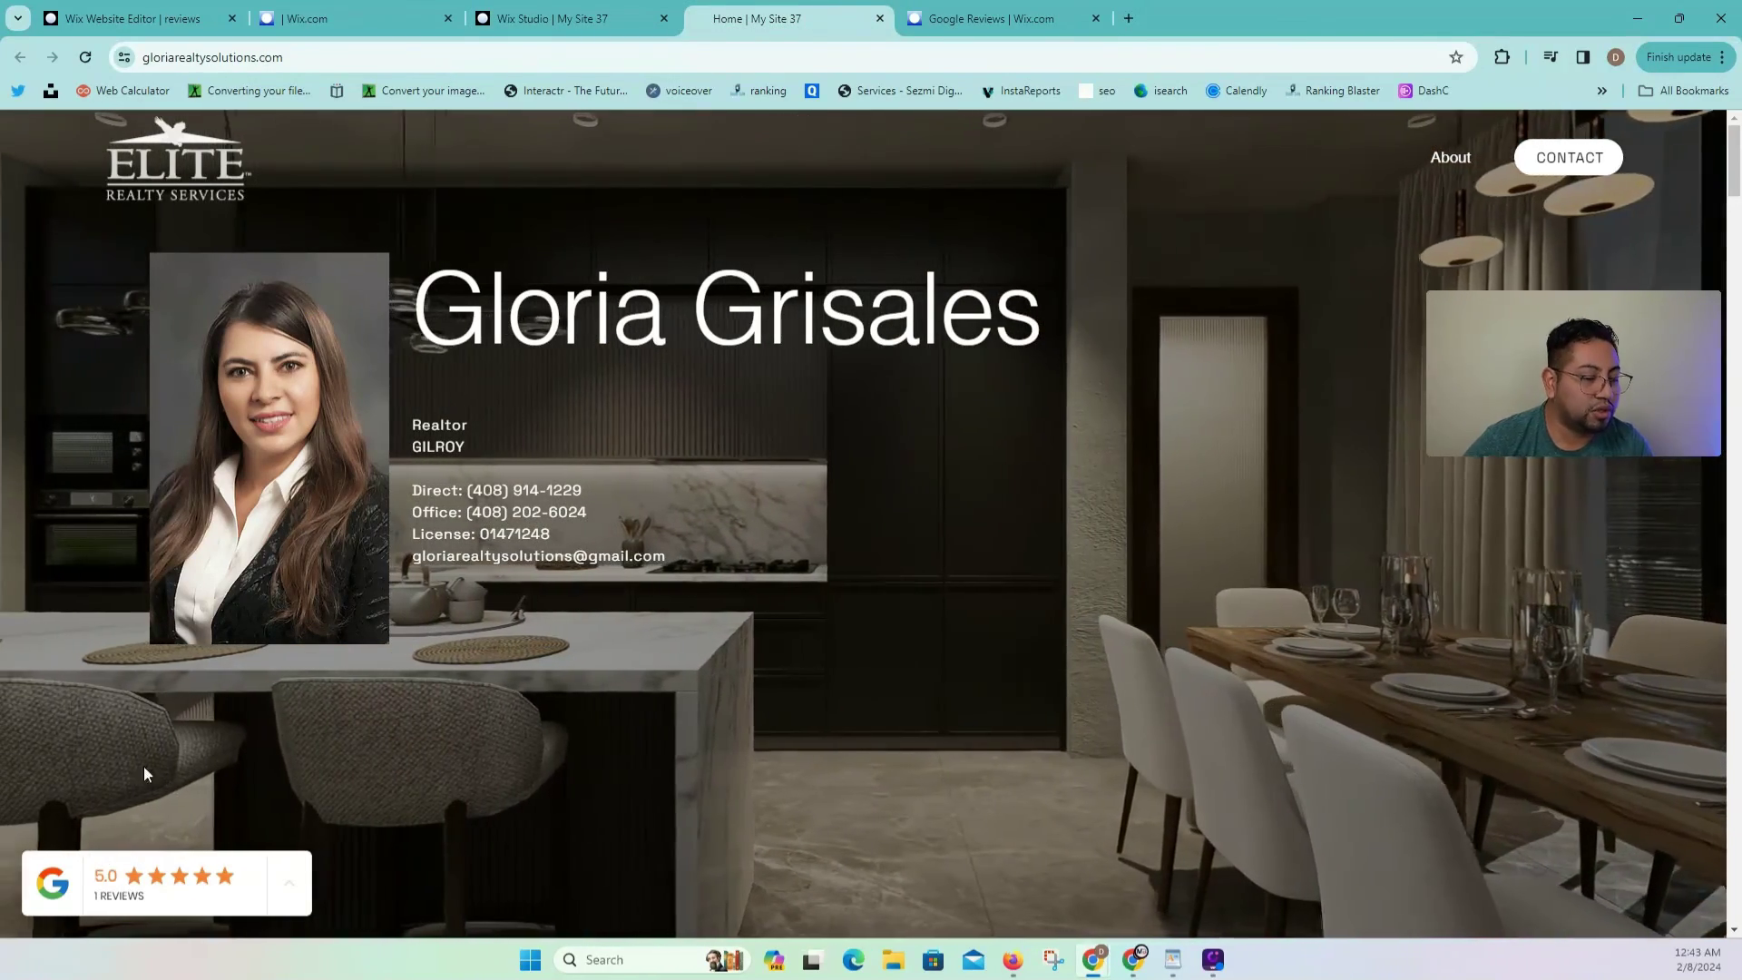
# Step: Expand the 5.0-star badge to see the imported review, then check the site in iPhone 12 Pro view
pyautogui.click(286, 882)
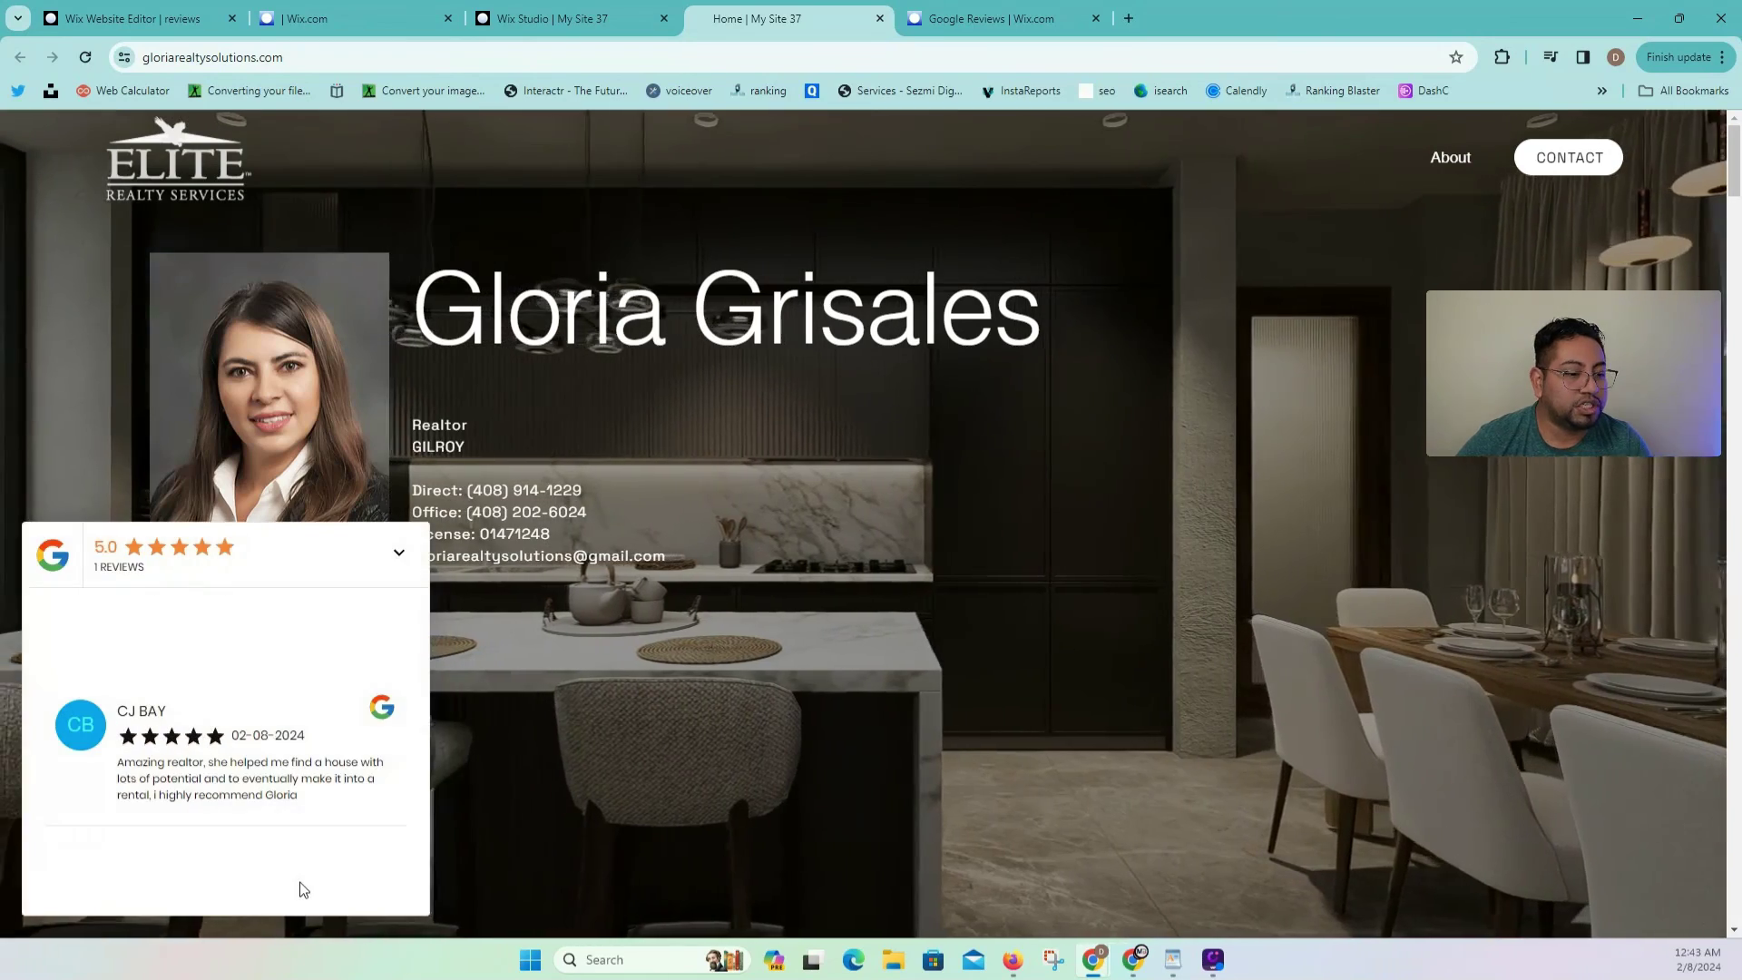
pyautogui.rightClick(584, 673)
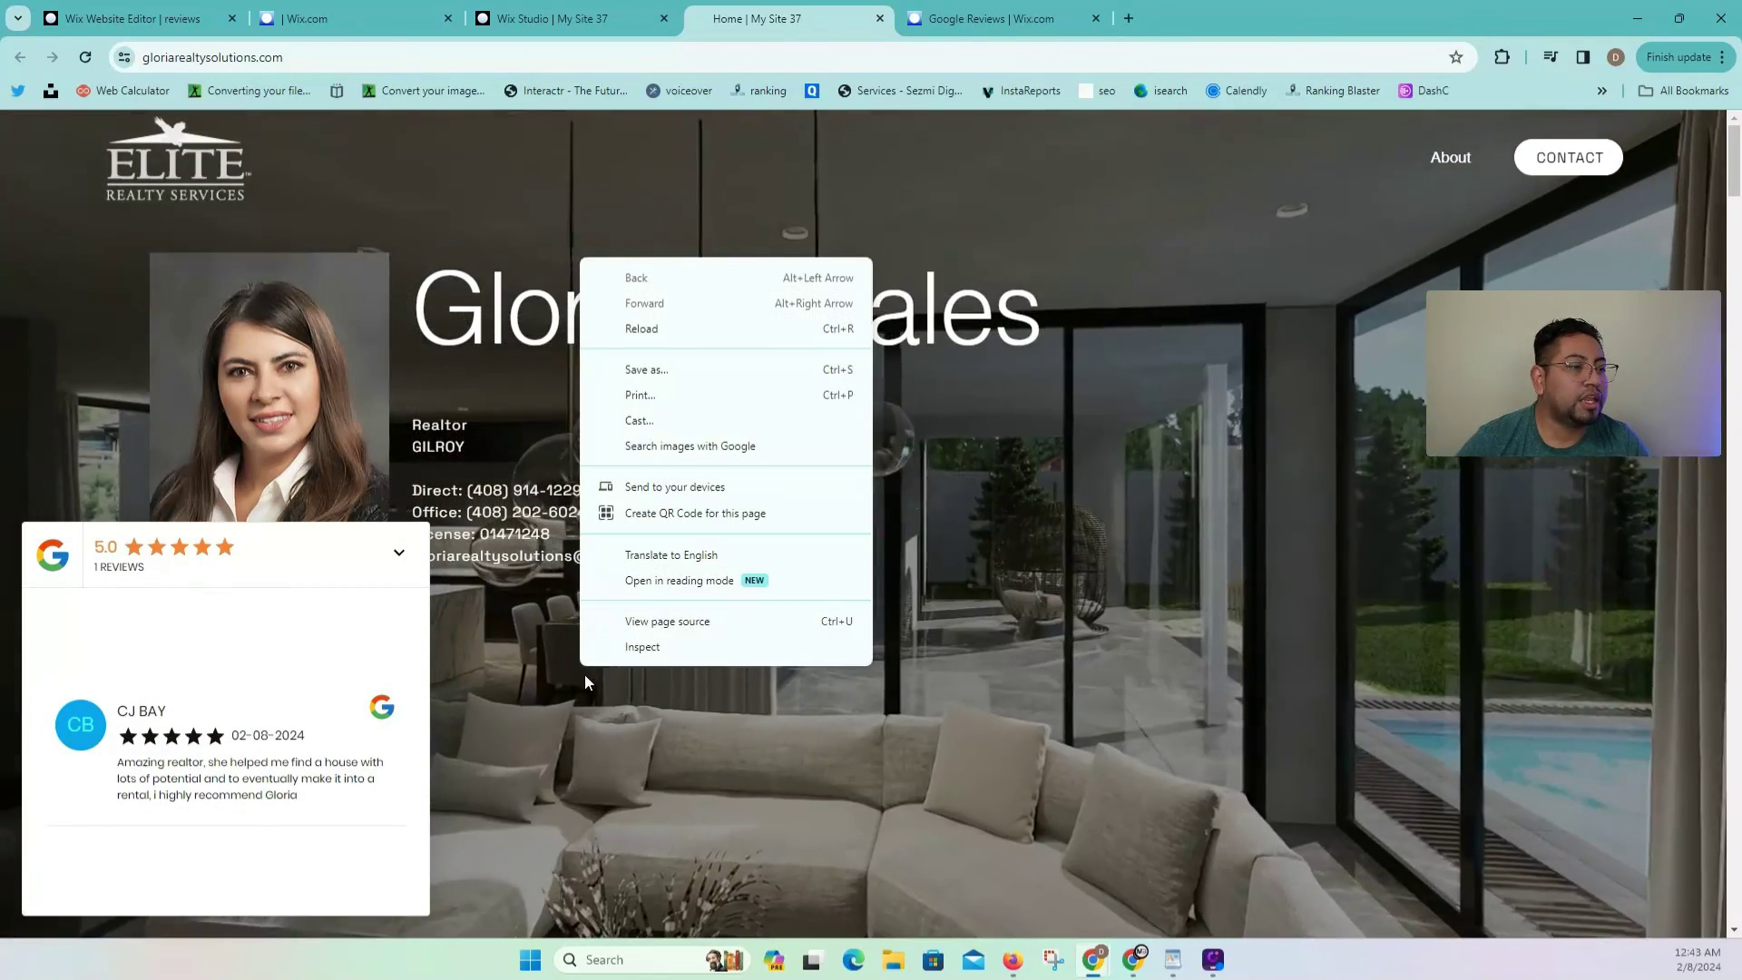
pyautogui.click(648, 646)
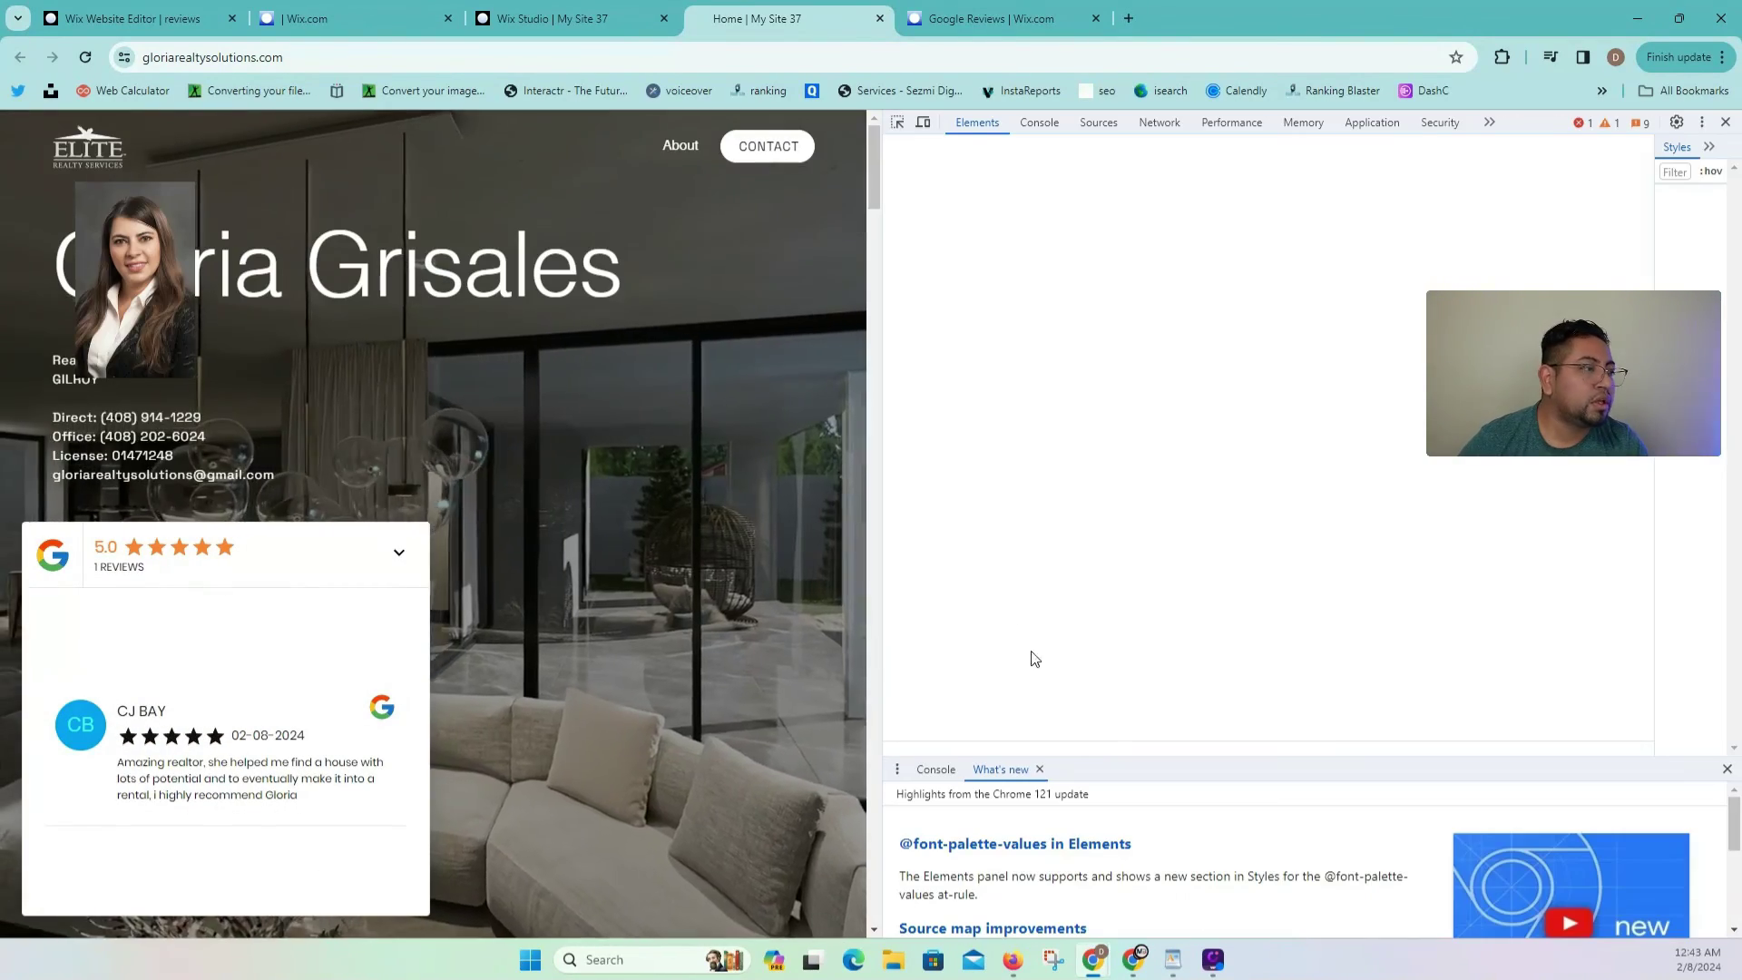
pyautogui.click(923, 122)
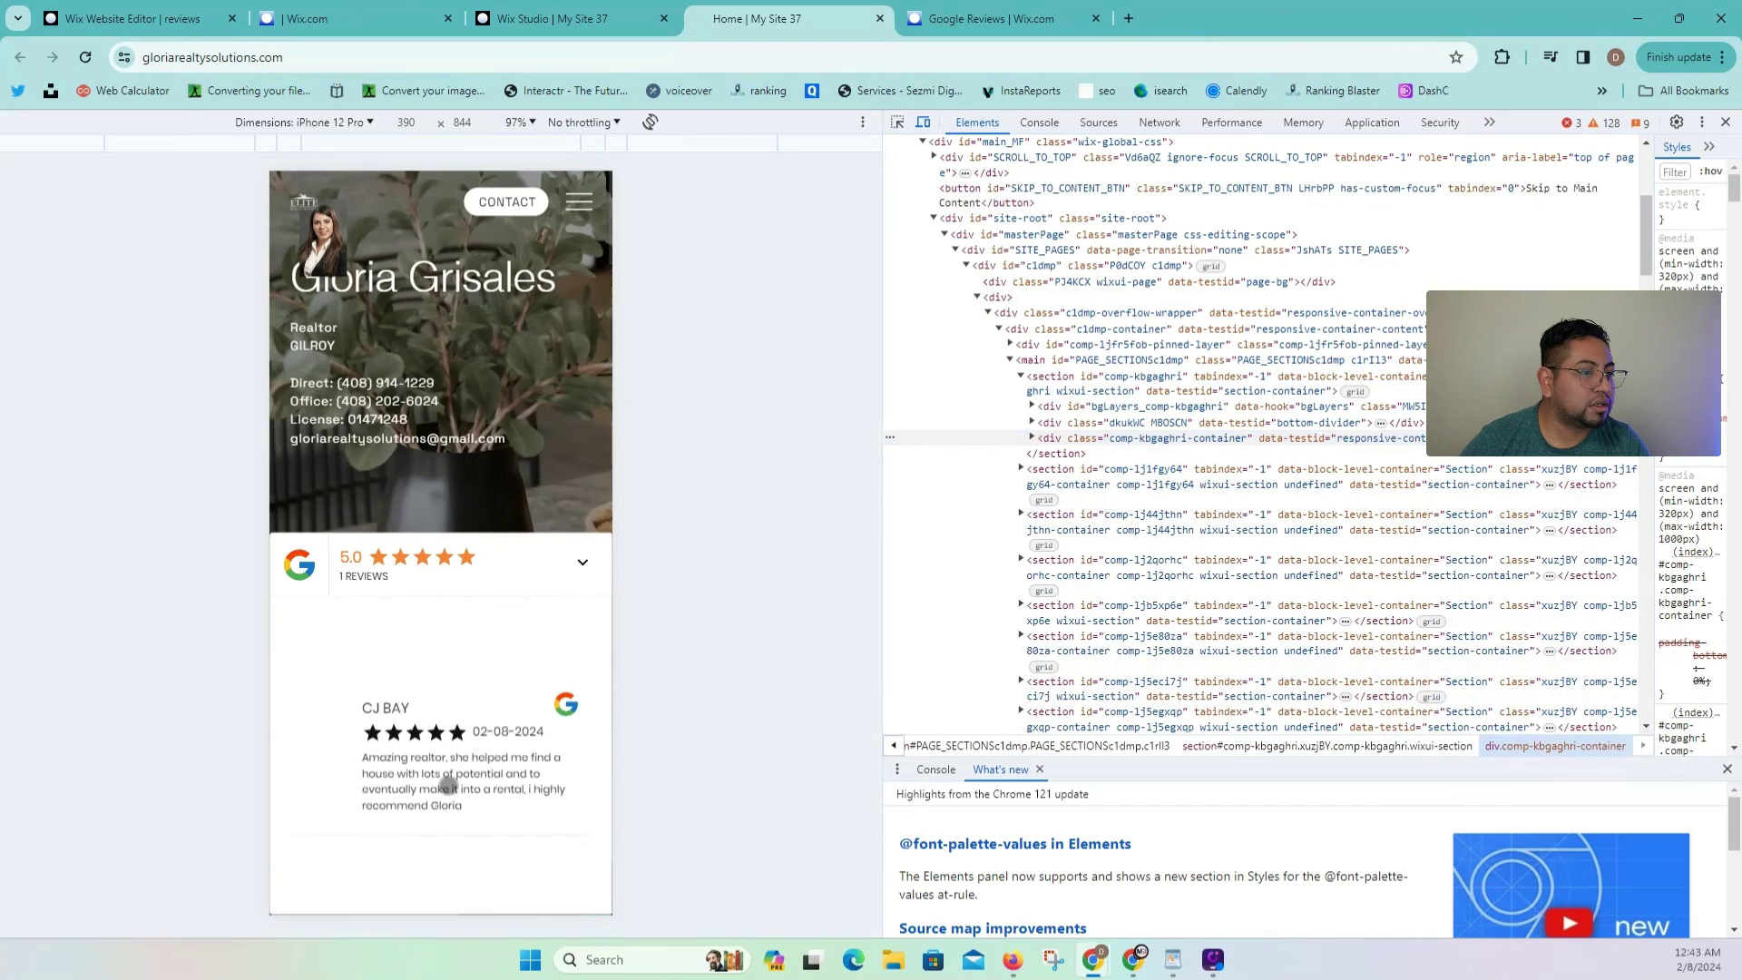
pyautogui.click(582, 562)
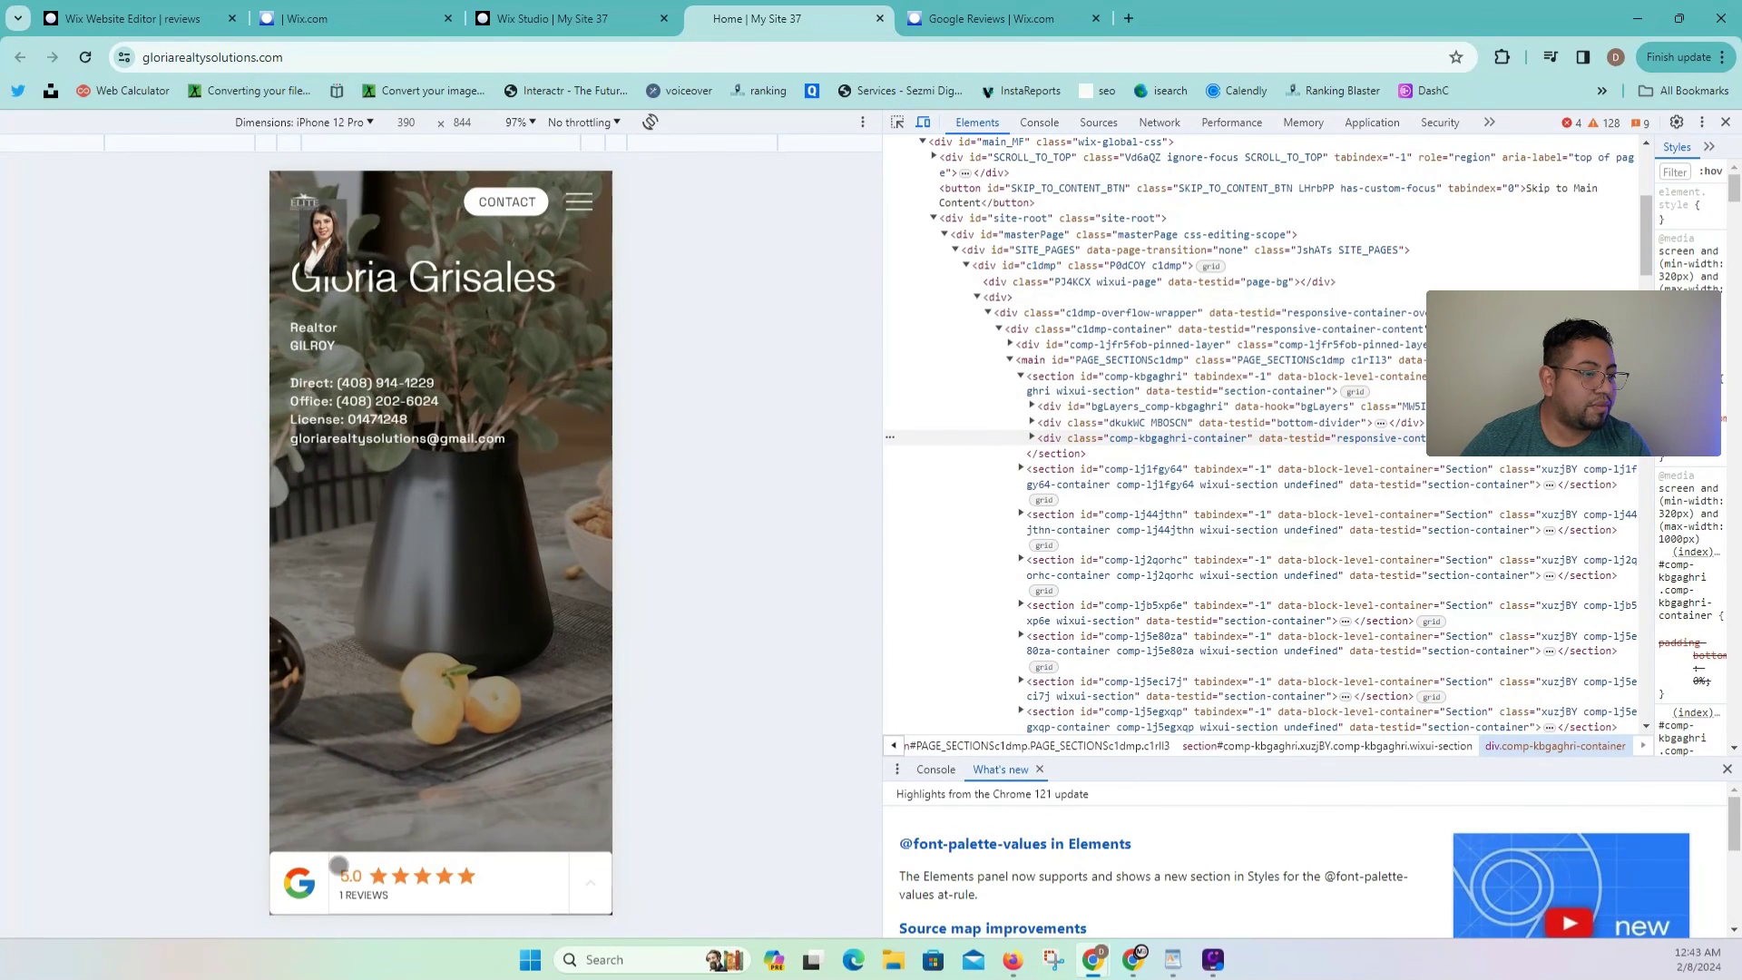
pyautogui.scroll(-7, 507, 605)
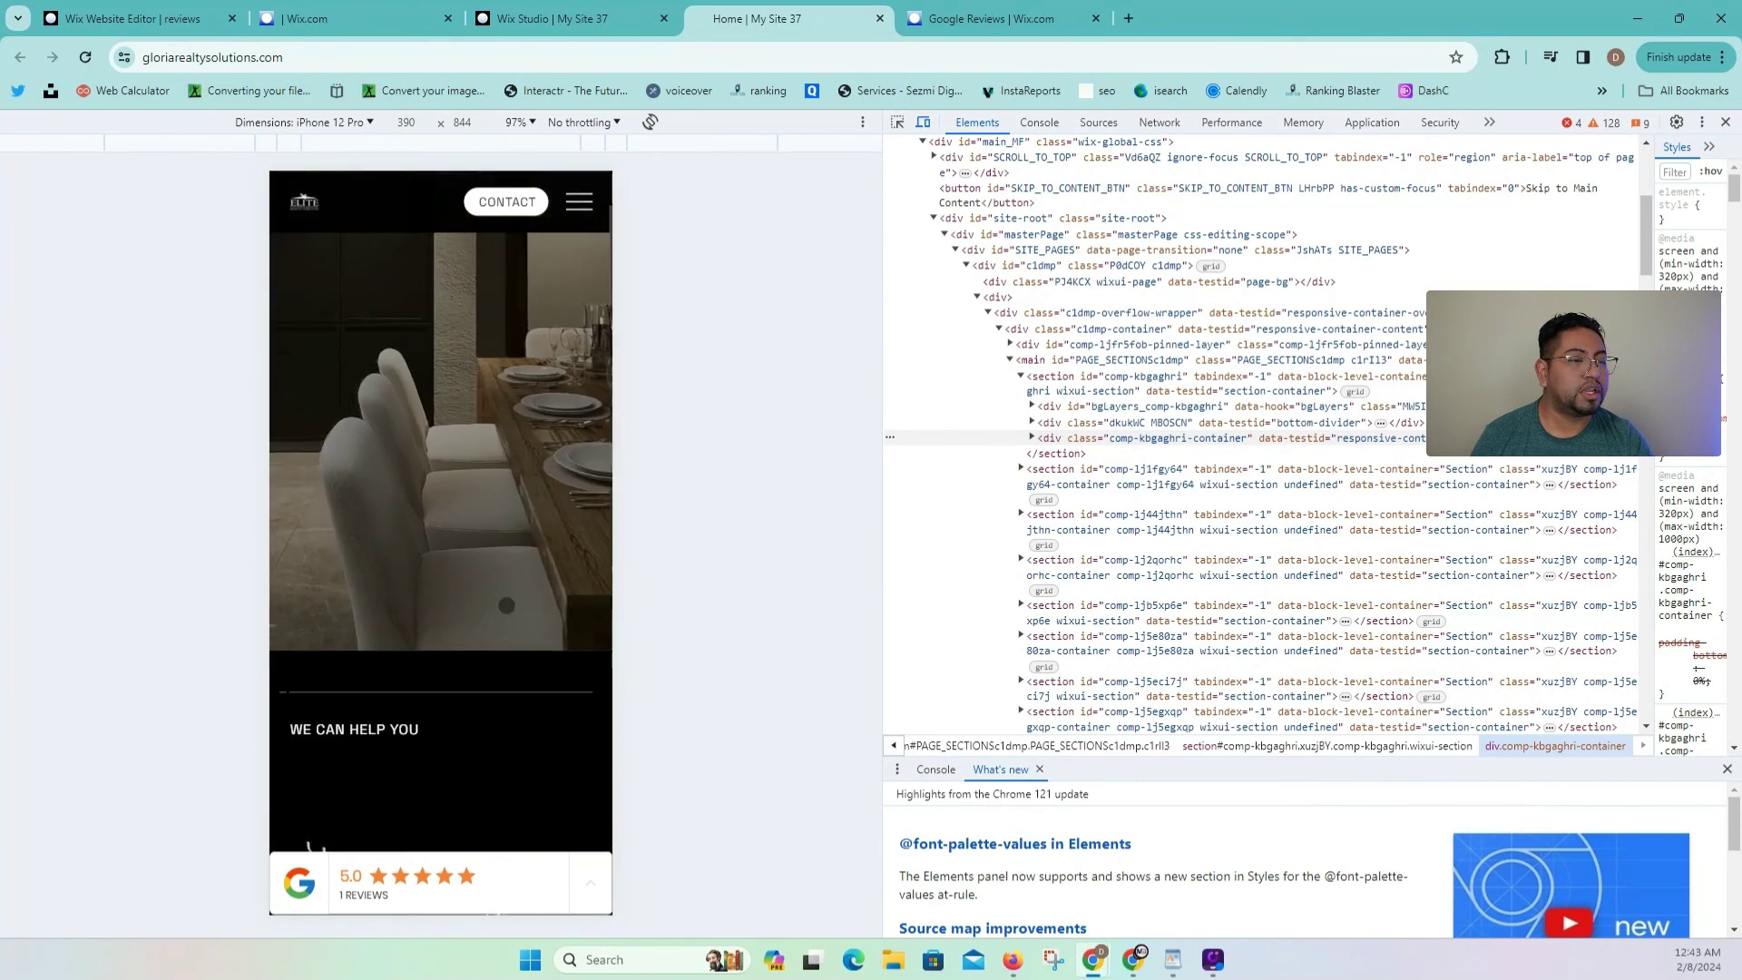